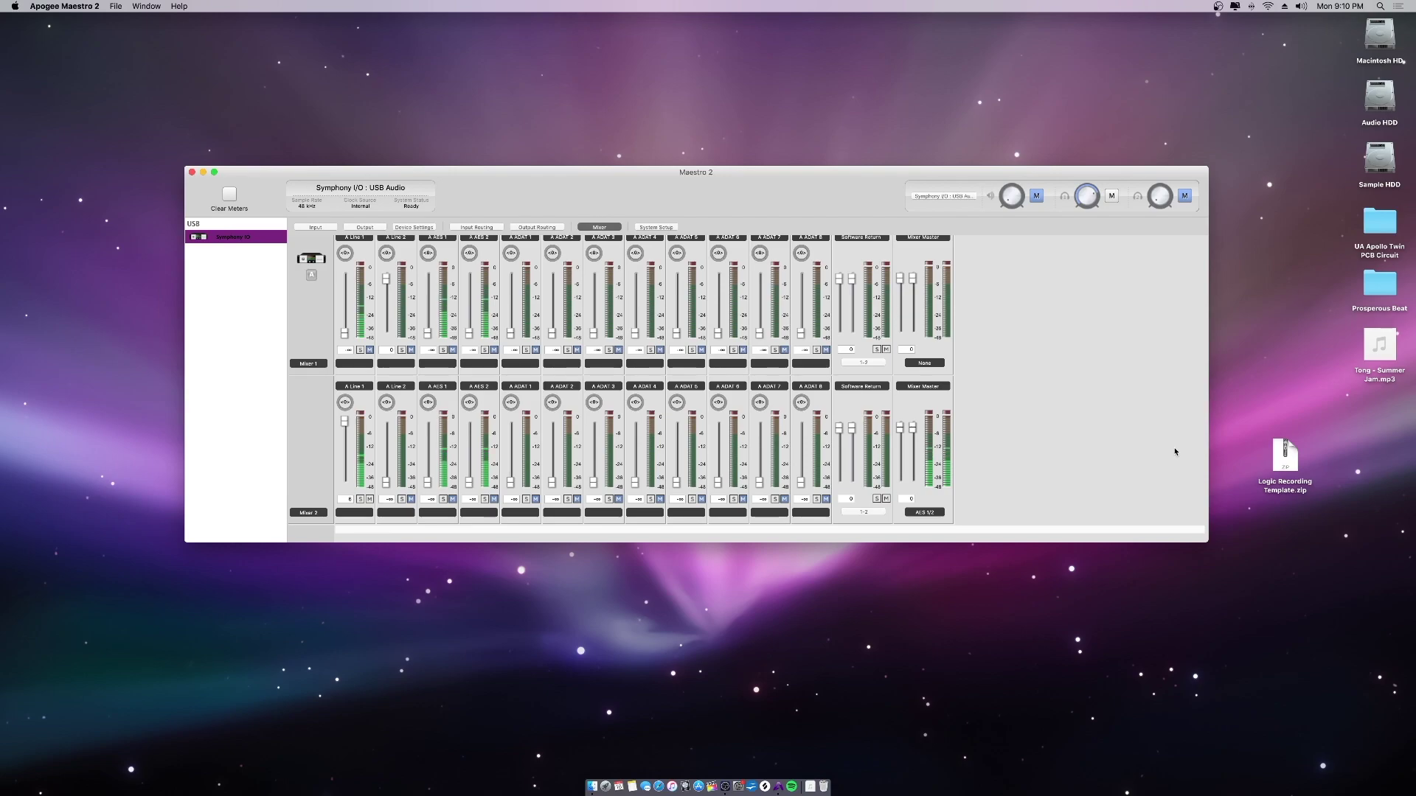
# Extract Logic Recording Template.zip on the desktop and open the extracted folder.
pyautogui.click(1285, 456)
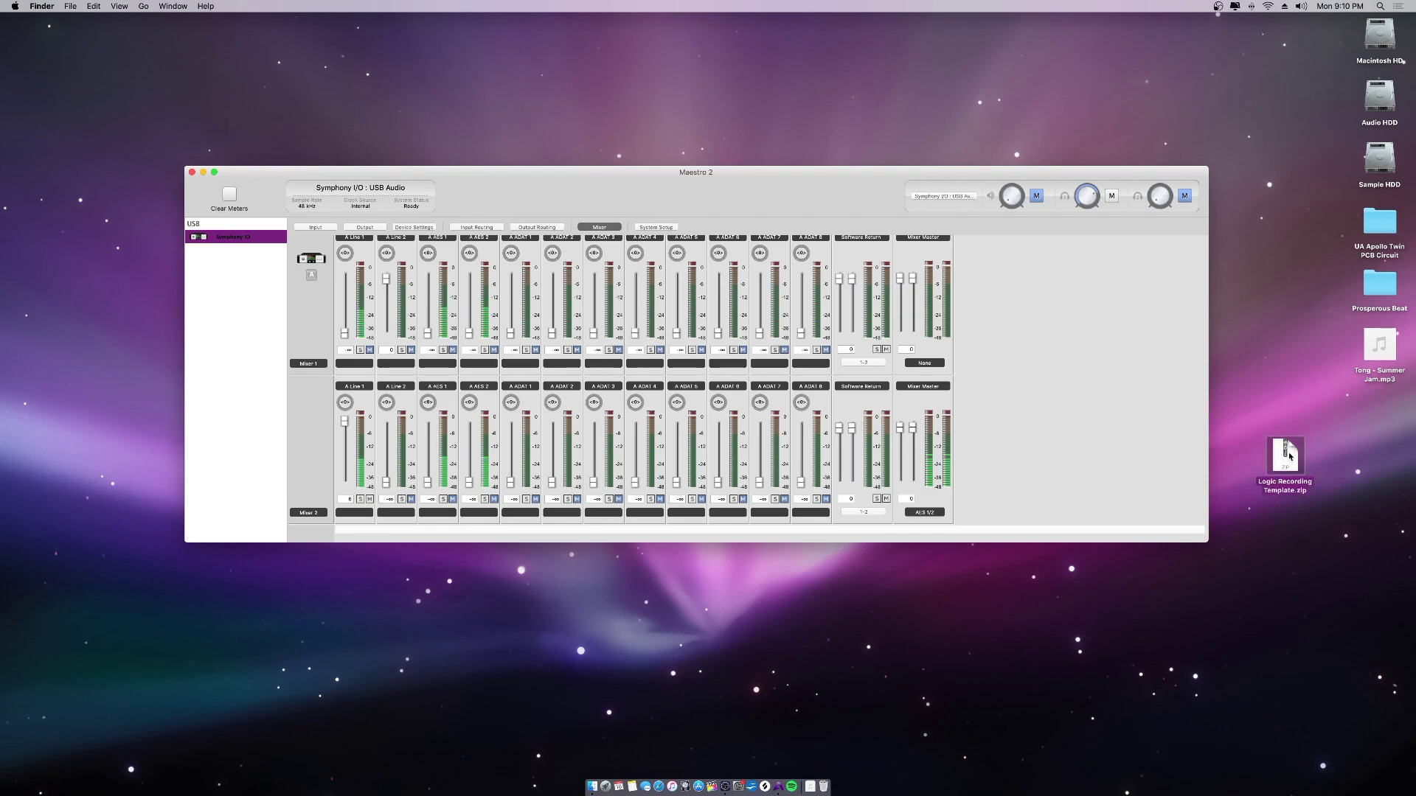
pyautogui.doubleClick(1290, 456)
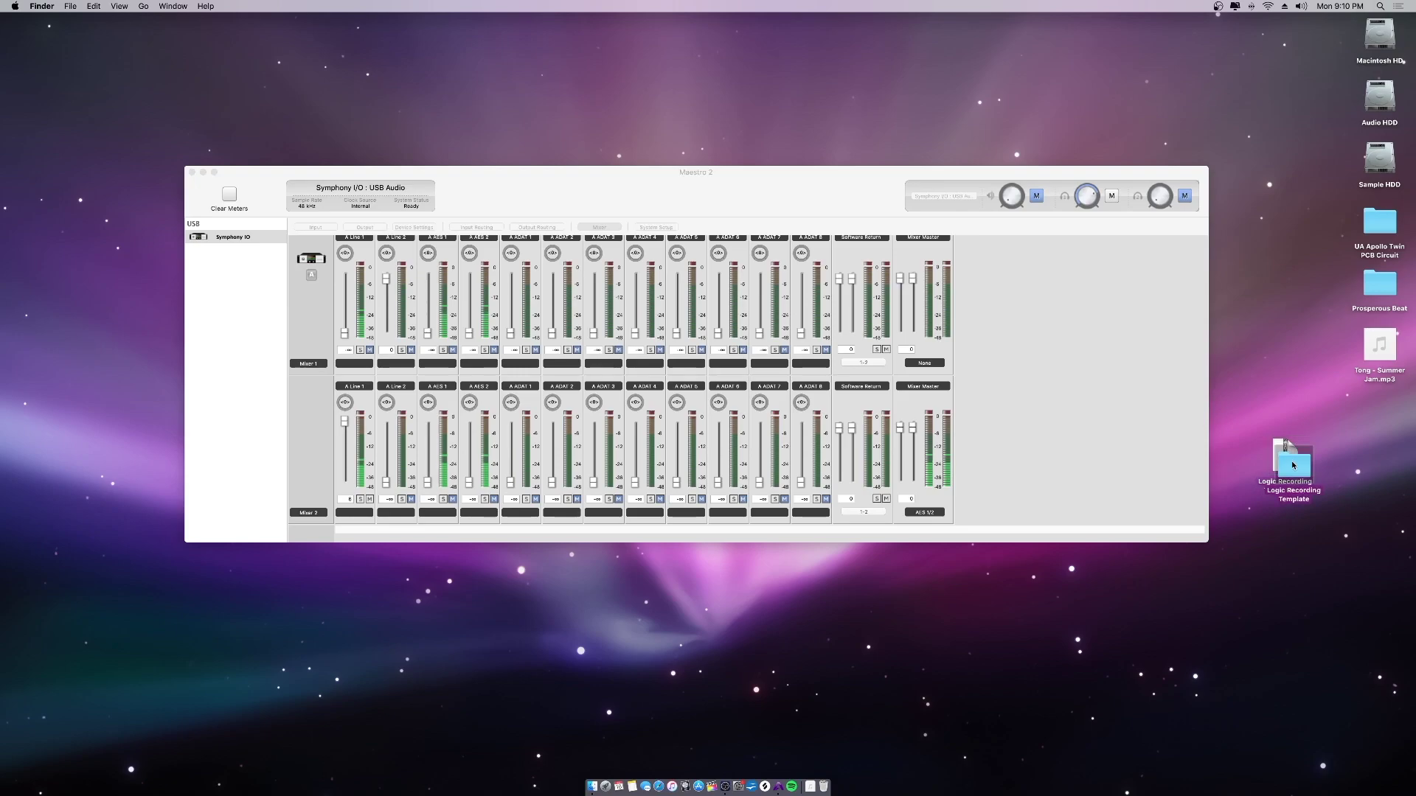
pyautogui.doubleClick(1292, 522)
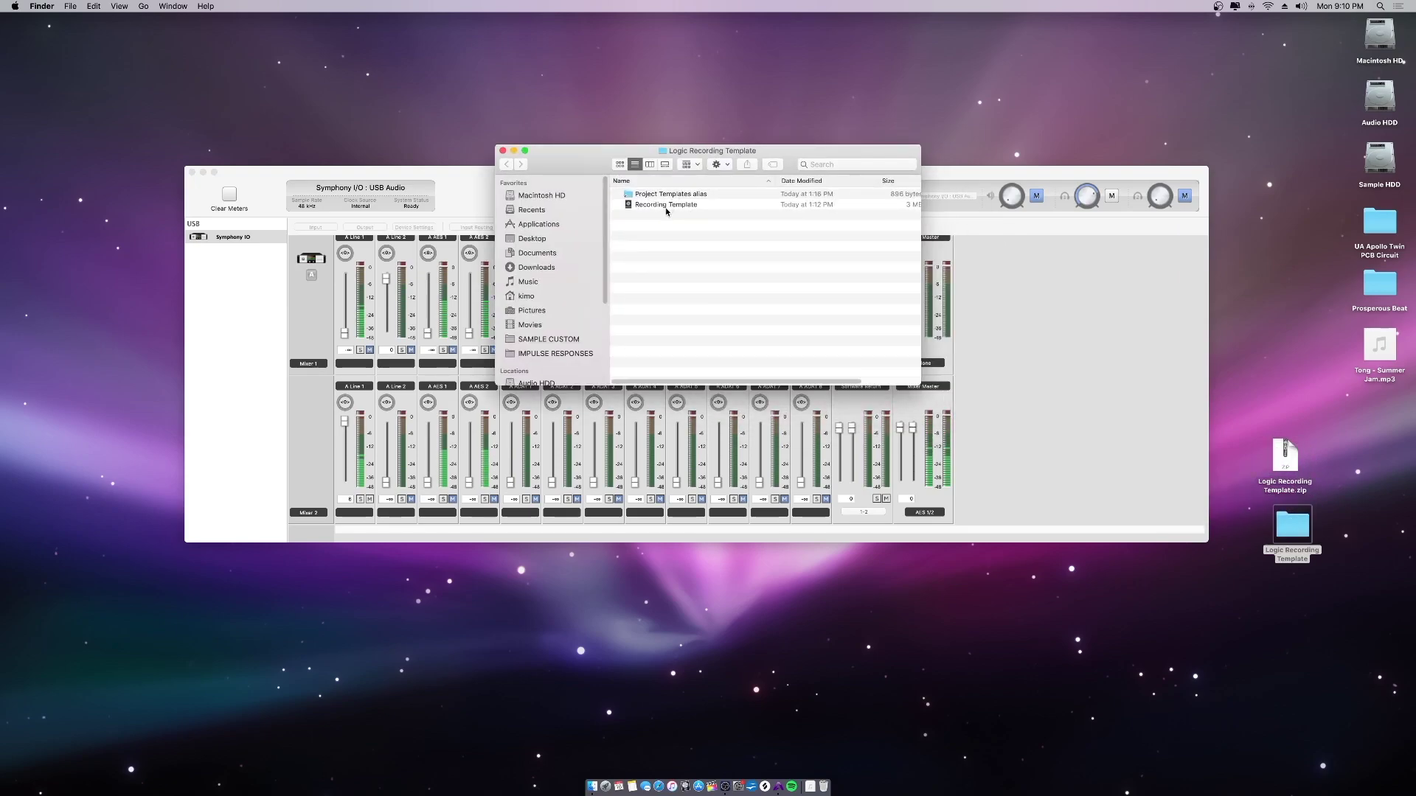
# Try to move the Recording Template file into the Project Templates alias, stopping rather than replacing the existing copy.
pyautogui.click(666, 206)
pyautogui.moveTo(579, 165); pyautogui.dragTo(666, 269)
pyautogui.moveTo(782, 310); pyautogui.dragTo(762, 300)
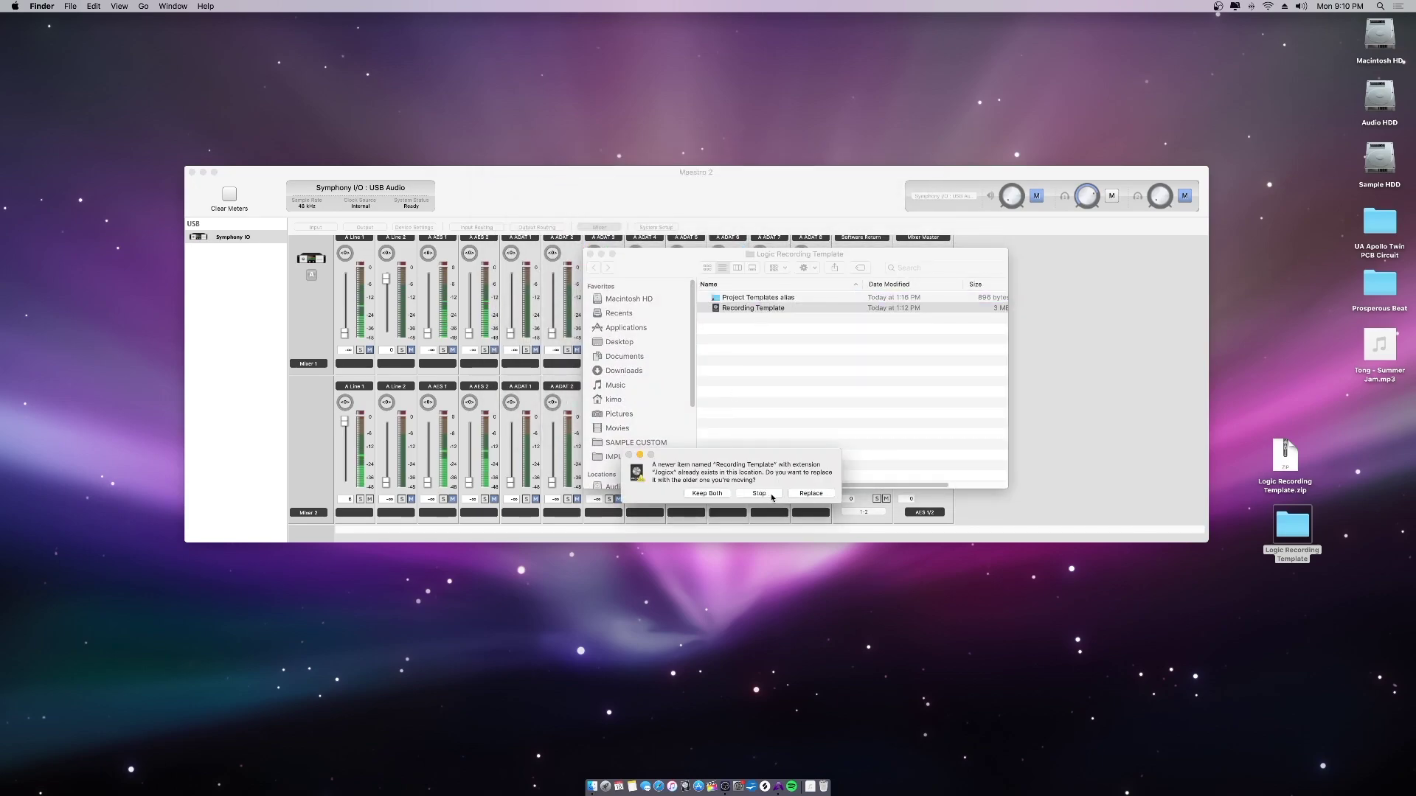
pyautogui.click(773, 497)
pyautogui.click(734, 337)
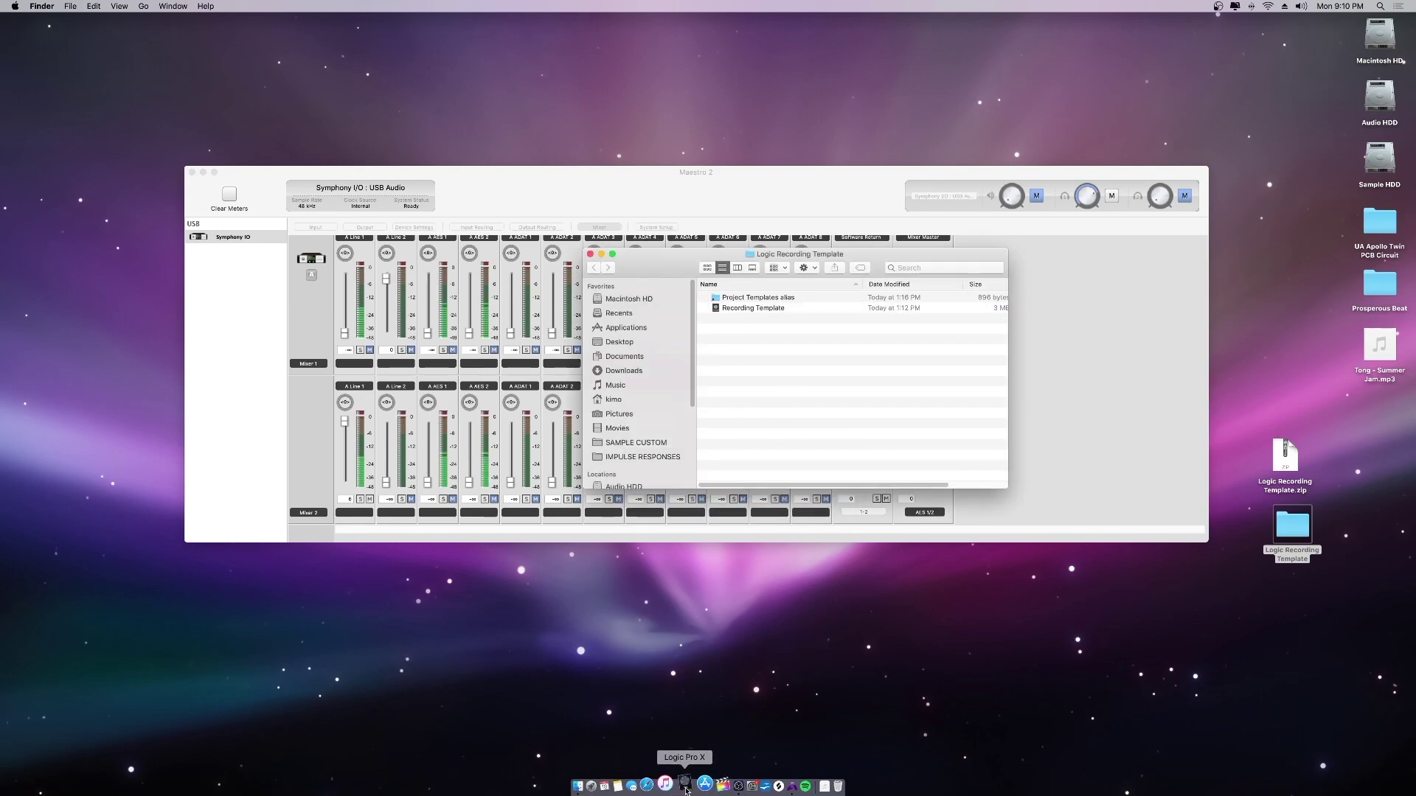
# Open Logic Pro X and create a new project from Recording Template in My Templates.
pyautogui.click(694, 607)
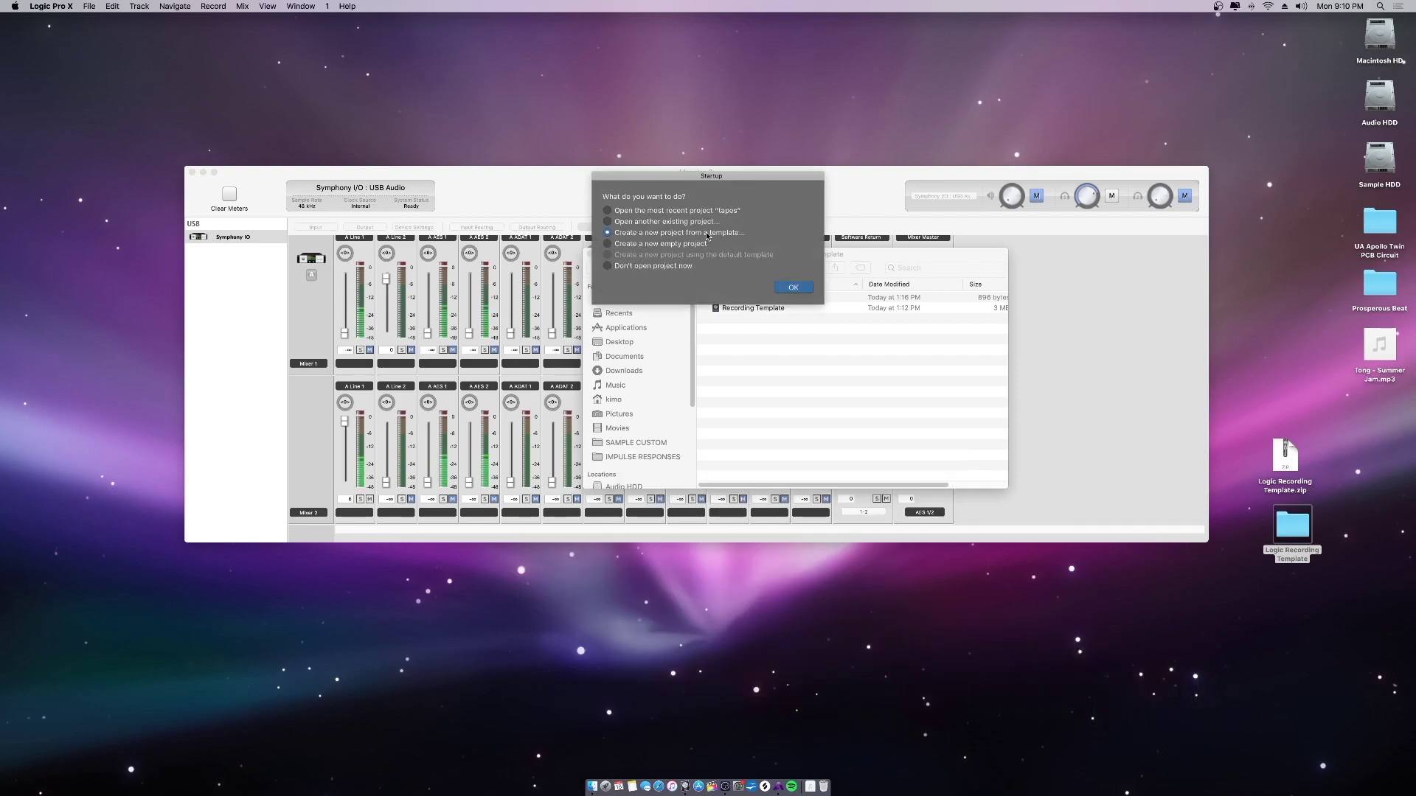
pyautogui.click(800, 290)
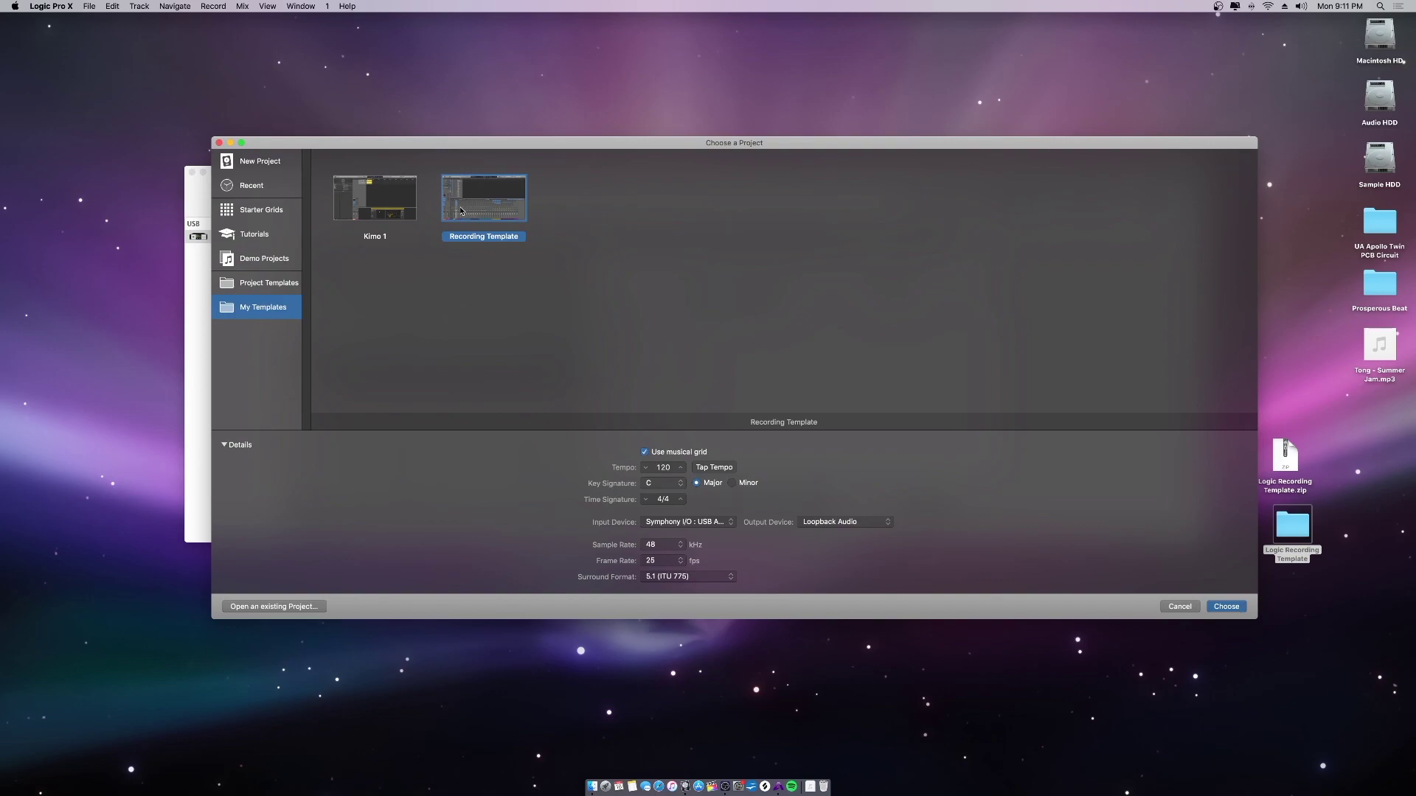
pyautogui.click(1213, 605)
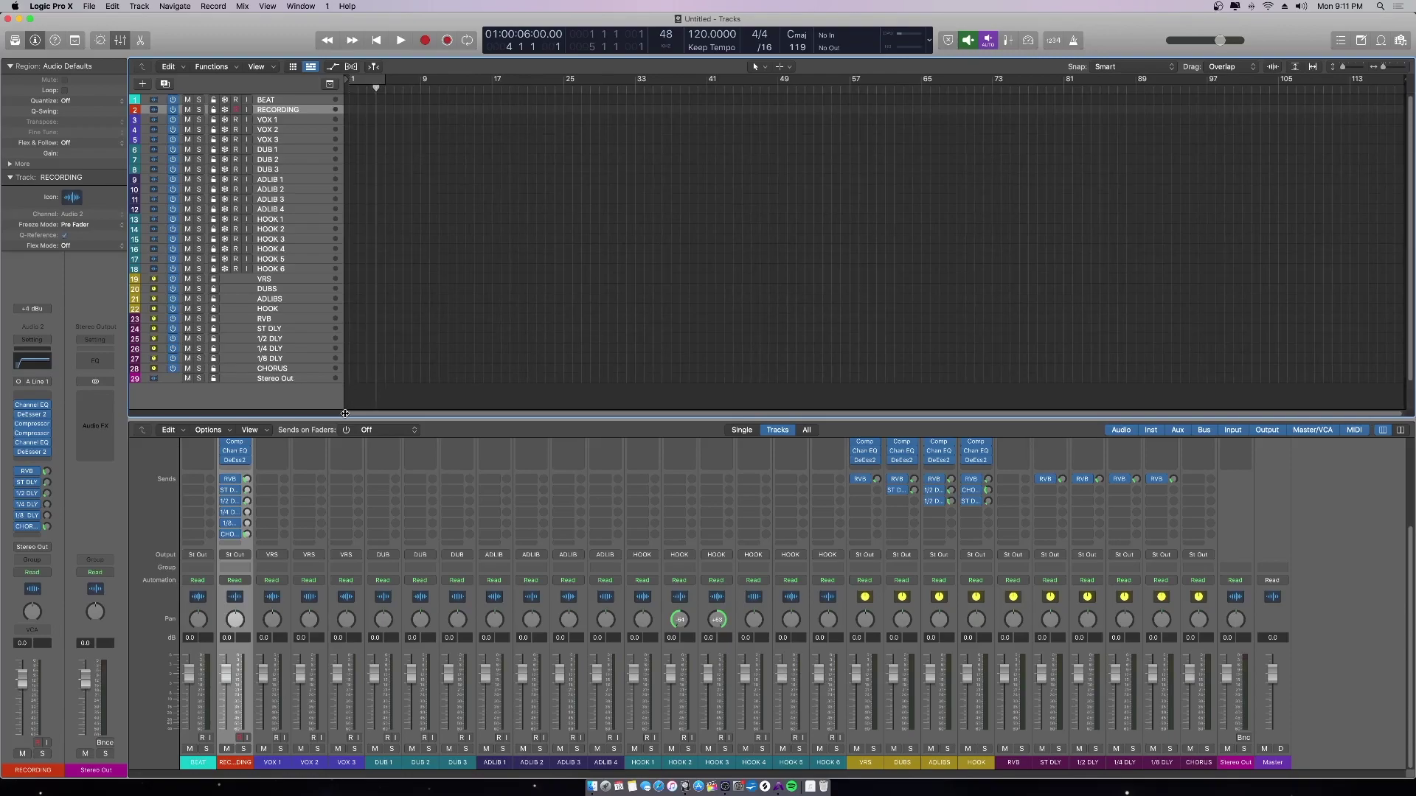
# Enlarge the mixer and import Tong - Summer Jam.mp3 from the Desktop folder onto the BEAT track at bar 1.
pyautogui.moveTo(345, 419); pyautogui.dragTo(341, 325)
pyautogui.click(281, 98)
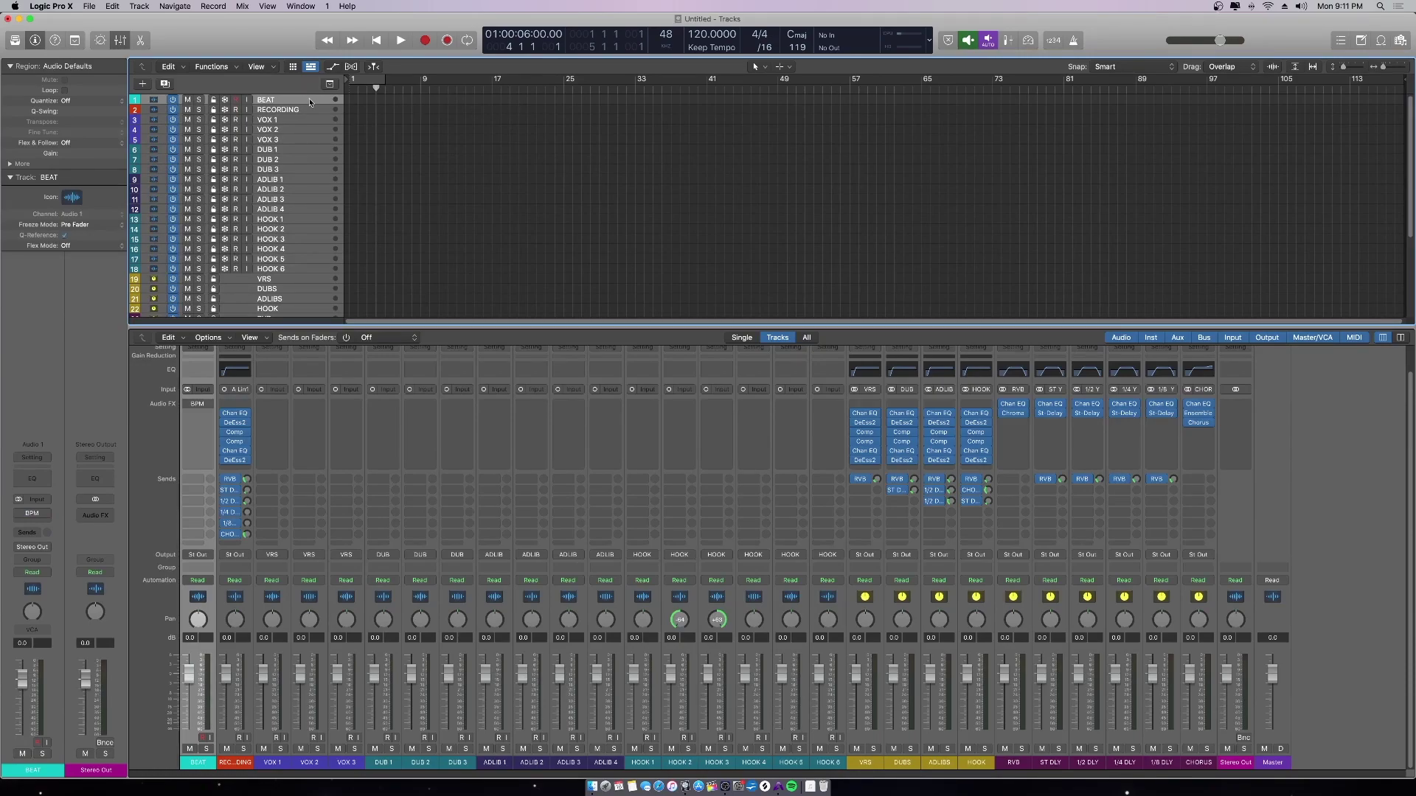
pyautogui.press('super+Tab')
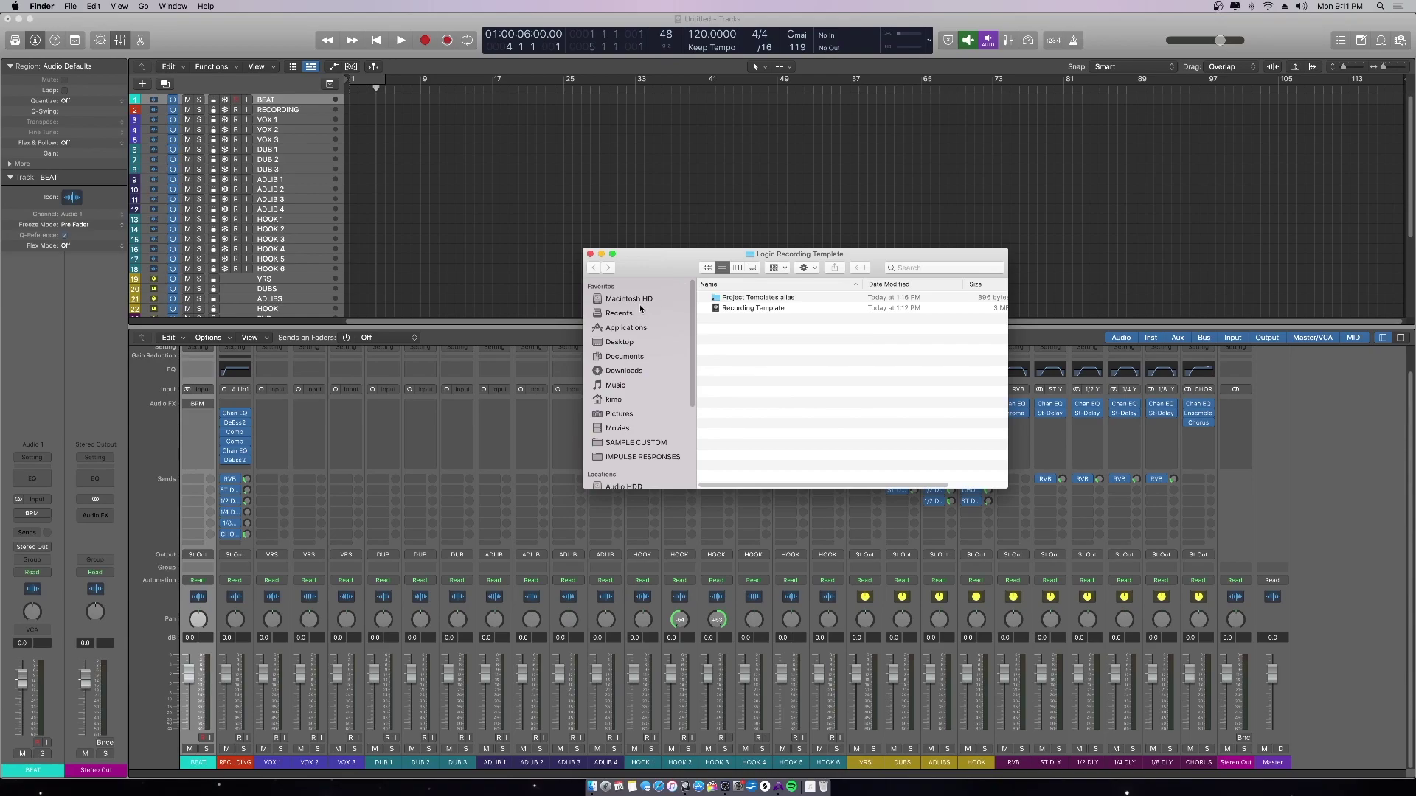
pyautogui.click(624, 343)
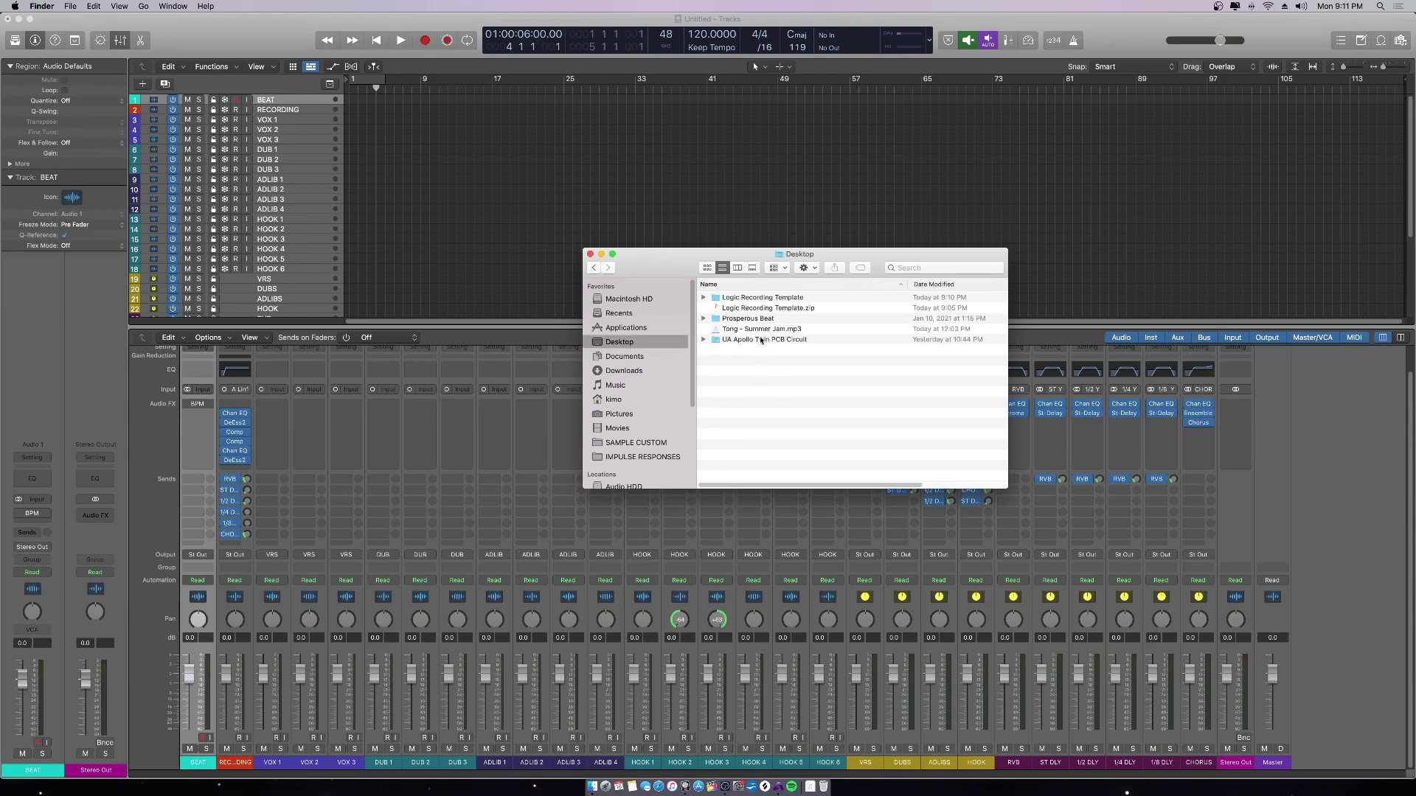
pyautogui.moveTo(760, 332); pyautogui.dragTo(403, 104)
pyautogui.click(418, 103)
# Return the playhead to the start and set the beat region's gain to -11.0 dB.
pyautogui.press('Return')
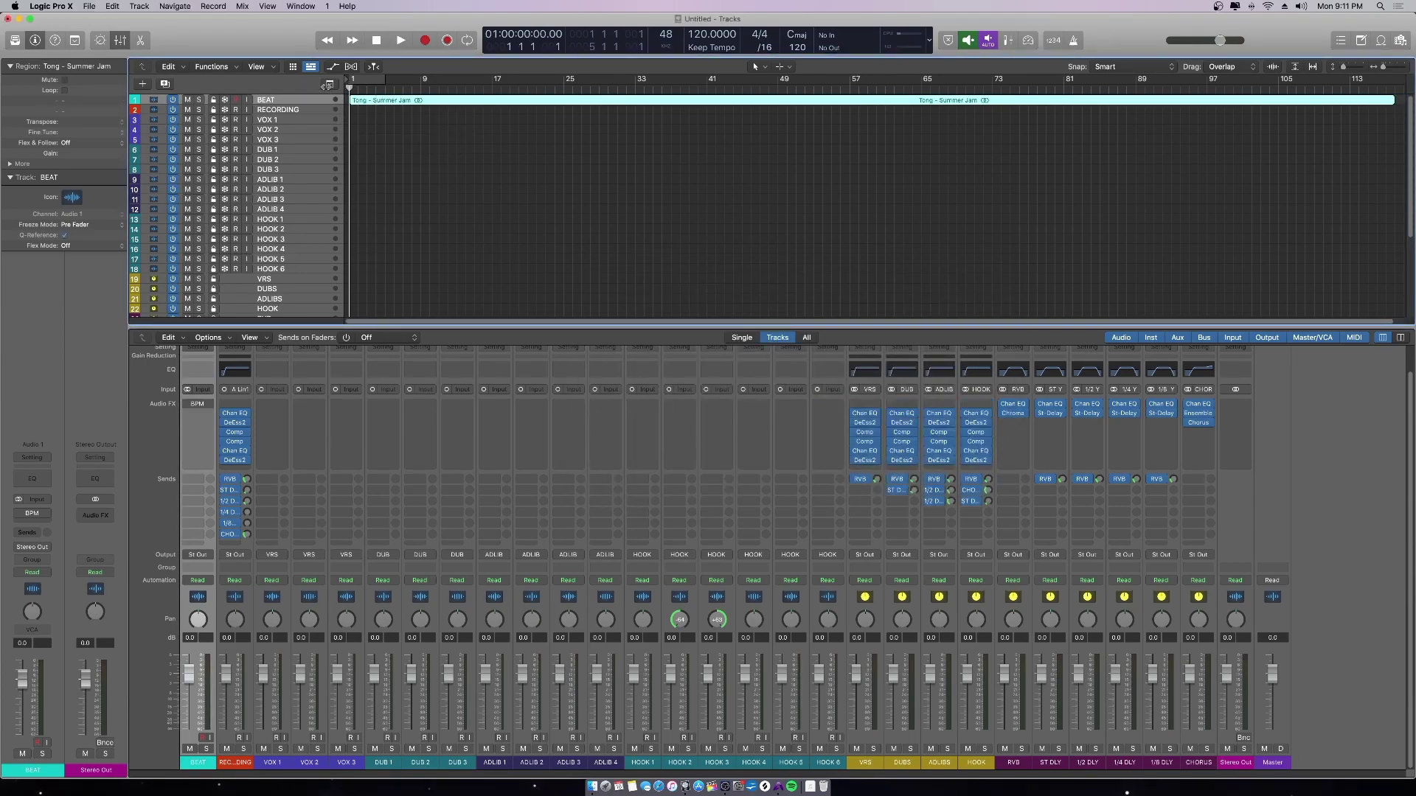
pyautogui.press('z')
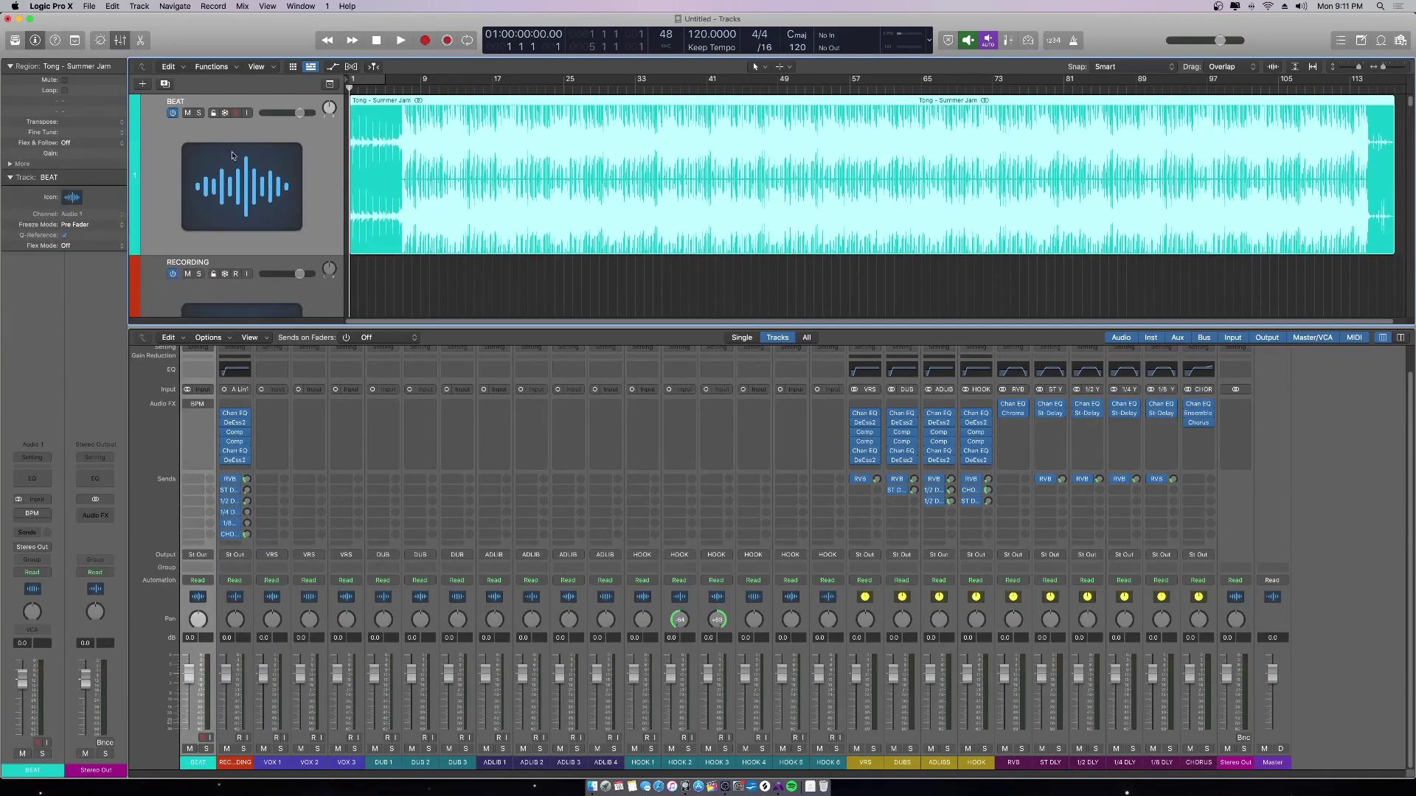
pyautogui.moveTo(67, 158); pyautogui.dragTo(95, 321)
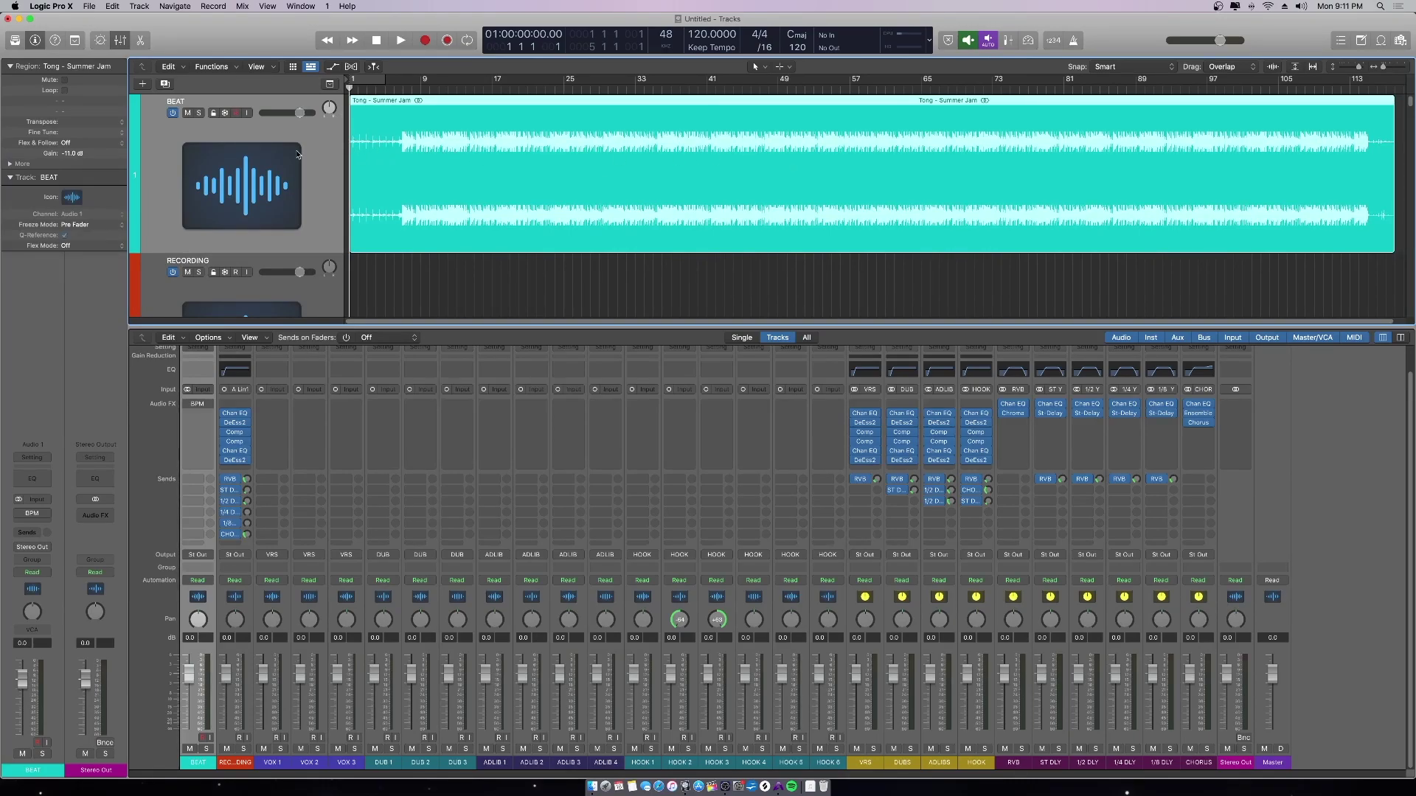
# Turn on the BPM Counter on the BEAT track and play the beat to detect its tempo.
pyautogui.click(20, 514)
pyautogui.press('space')
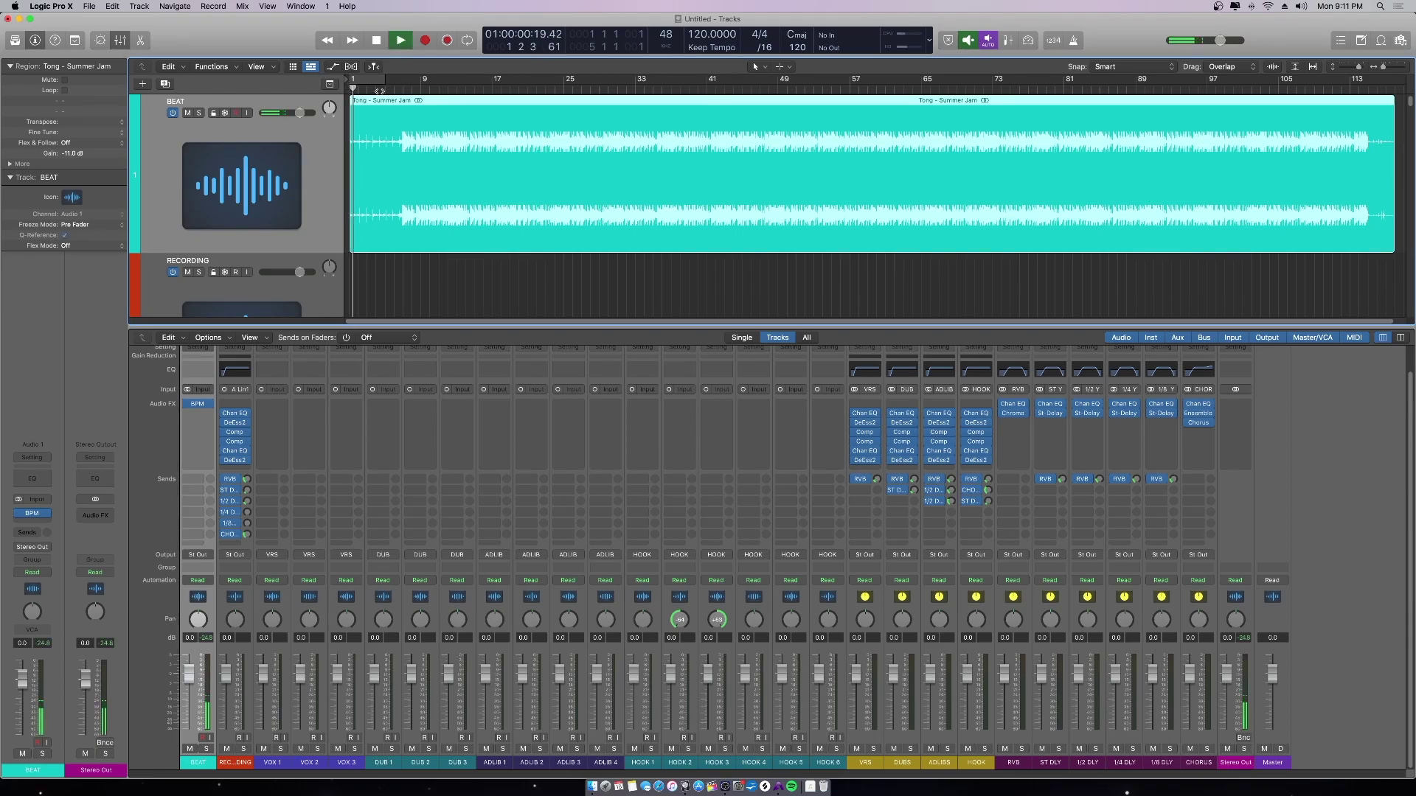
pyautogui.click(44, 510)
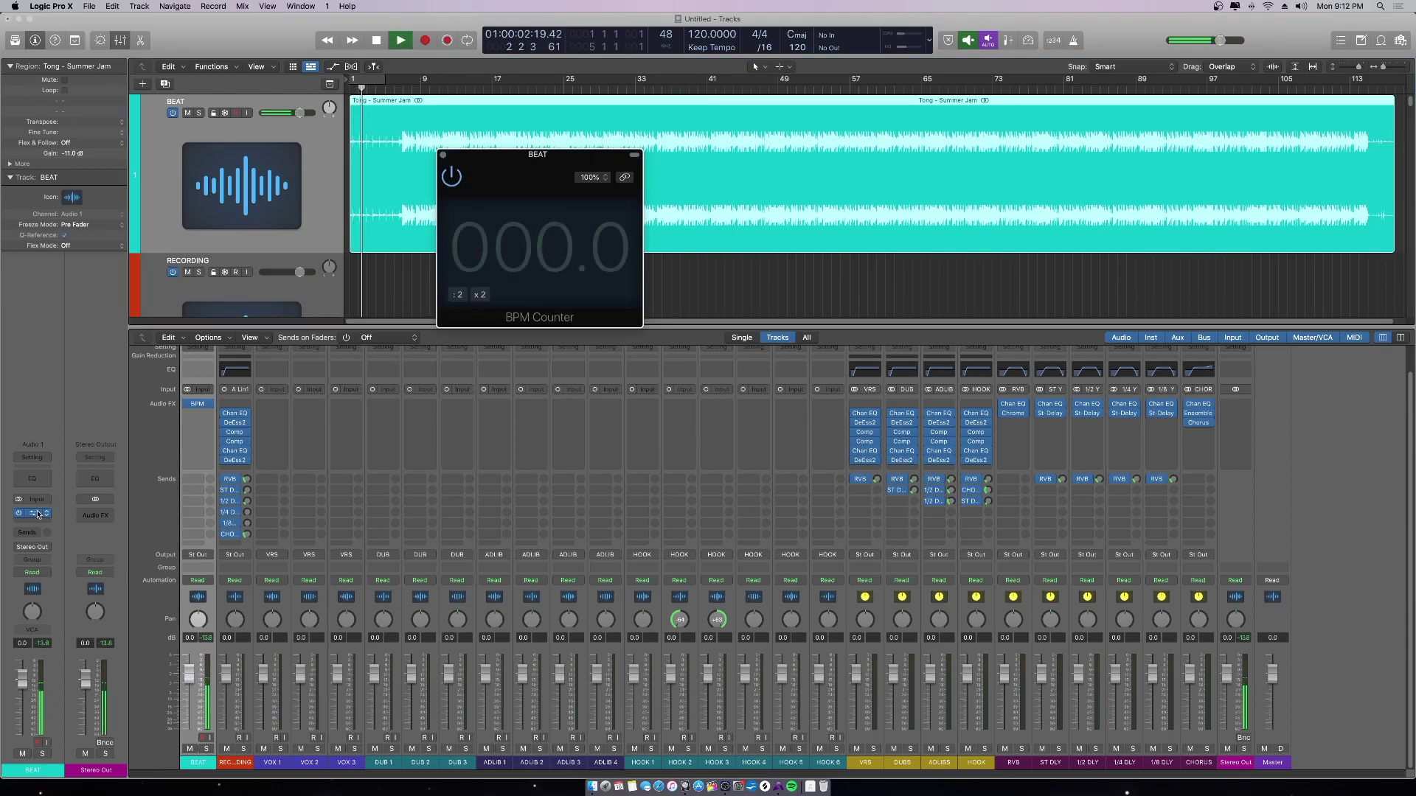
pyautogui.moveTo(550, 156); pyautogui.dragTo(892, 266)
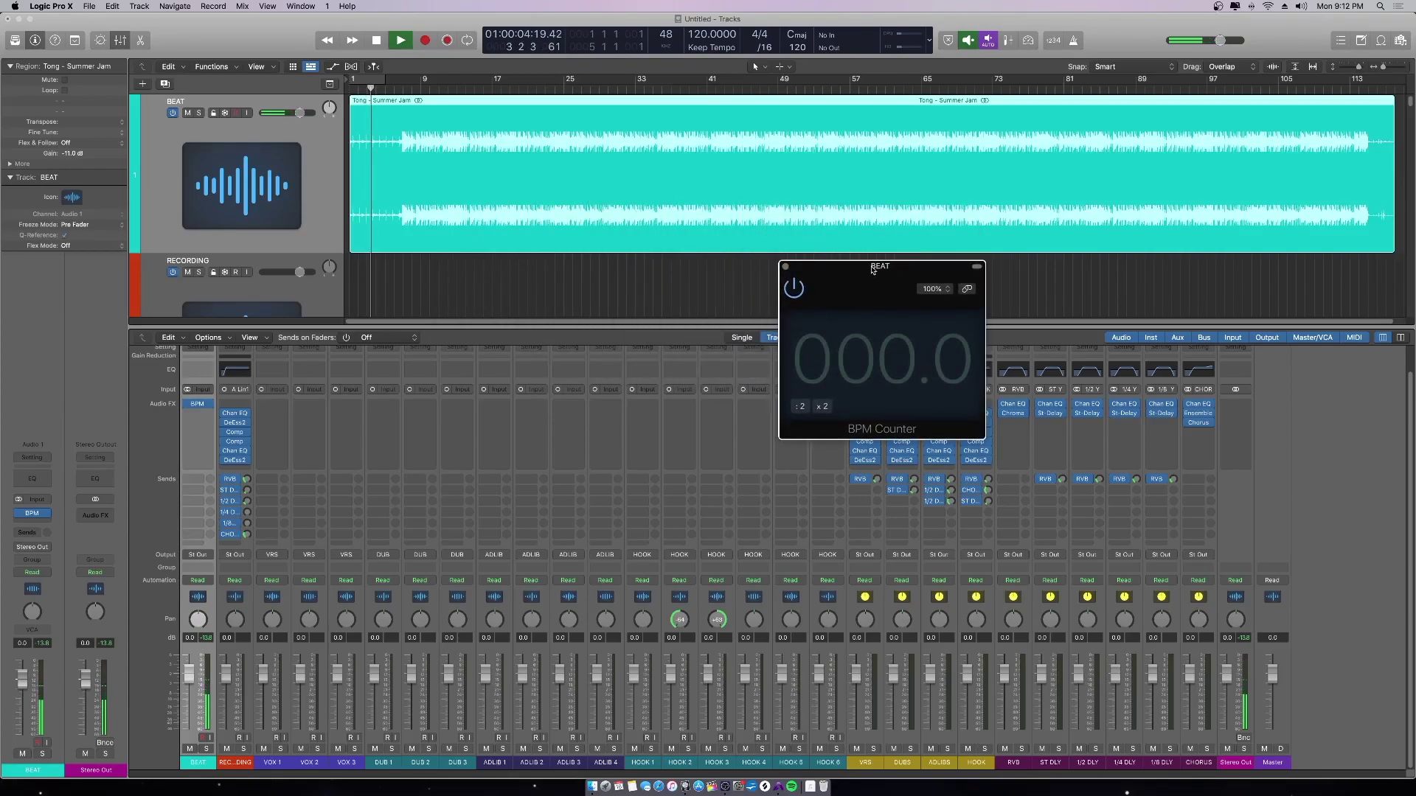
pyautogui.press('space')
# Set the project tempo to 80 BPM.
pyautogui.doubleClick(709, 35)
pyautogui.write('80')
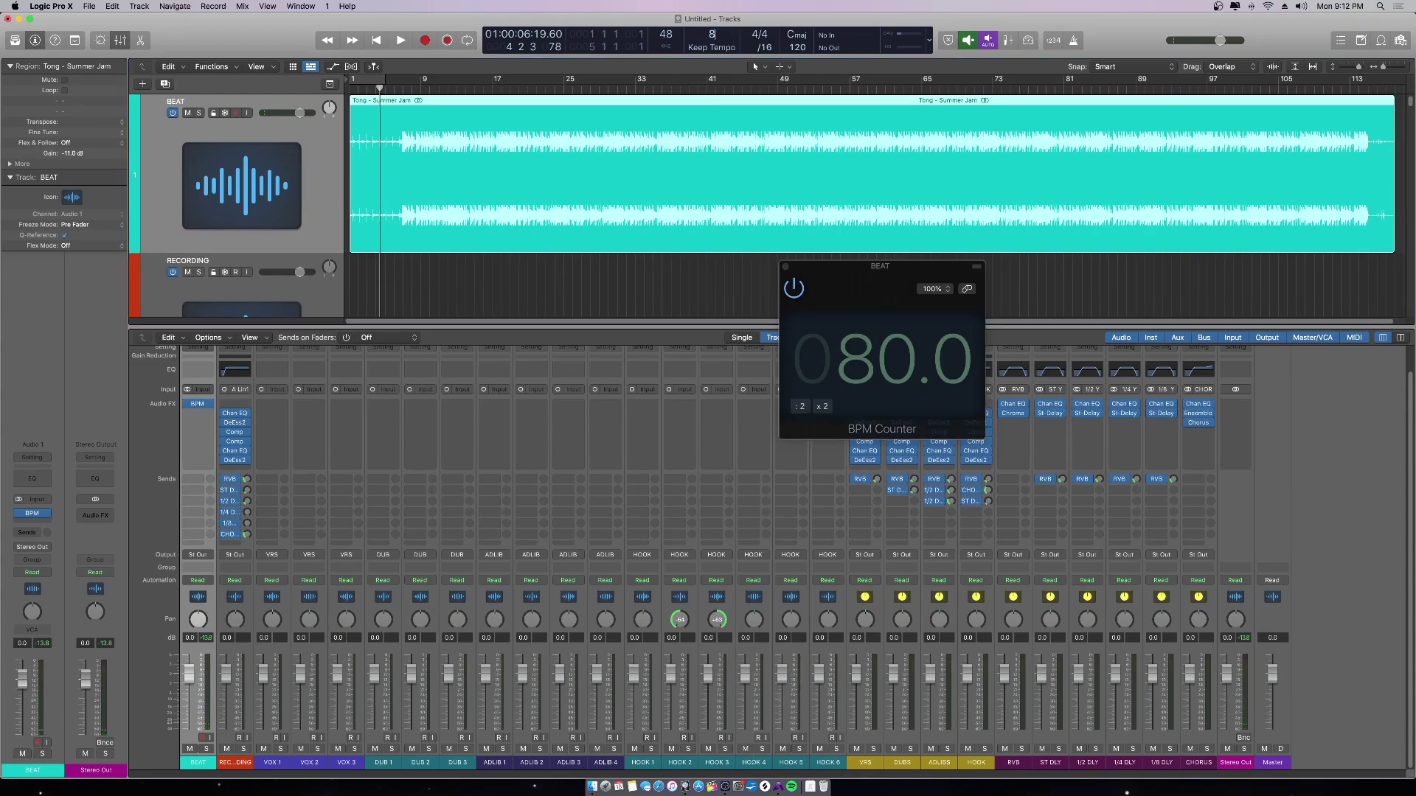
pyautogui.press('Return')
pyautogui.press('super+d')
pyautogui.press('super+z')
pyautogui.scroll(5, 443, 225)
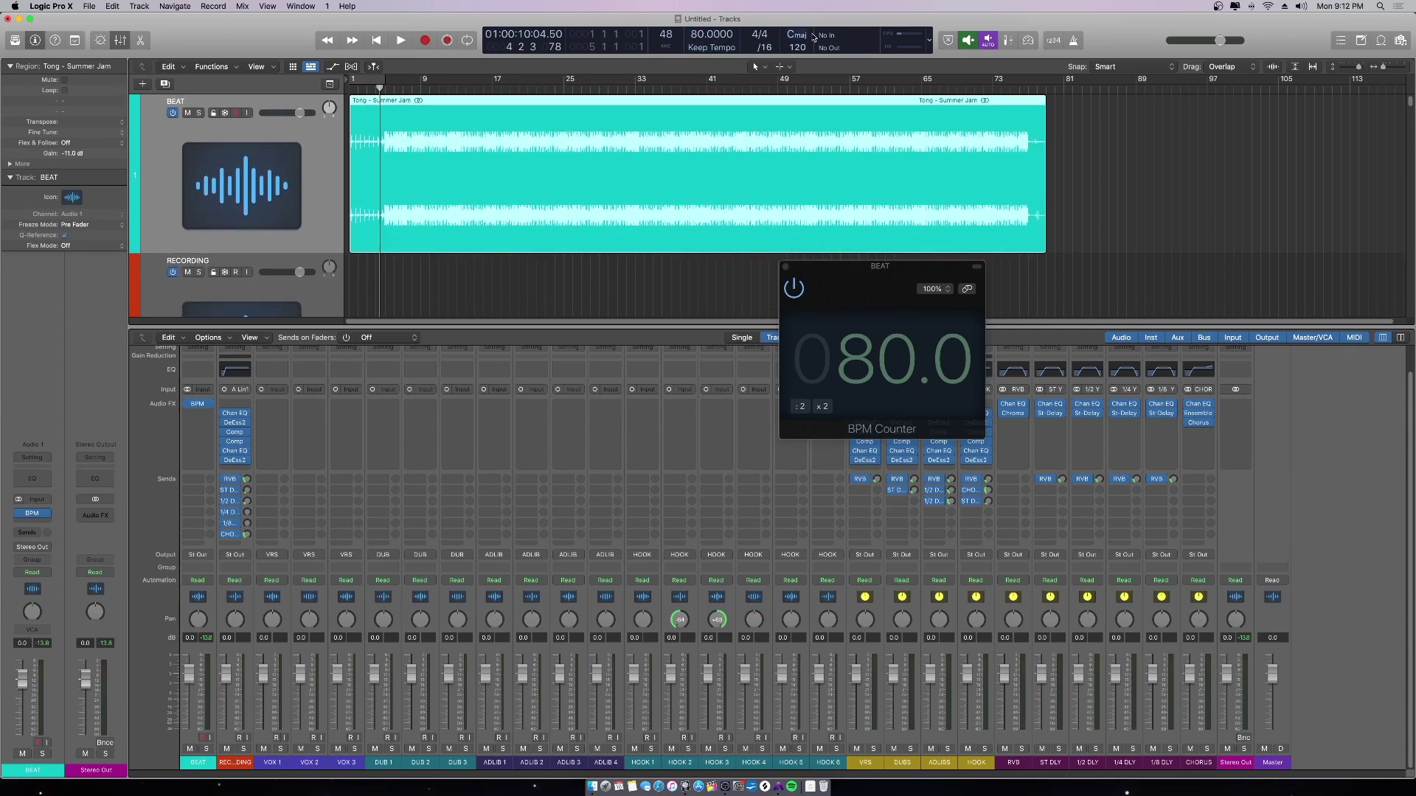
# Play the beat from the start against the metronome, closing the BPM Counter and switching the metronome off when done.
pyautogui.click(1076, 41)
pyautogui.press('Return')
pyautogui.press('space')
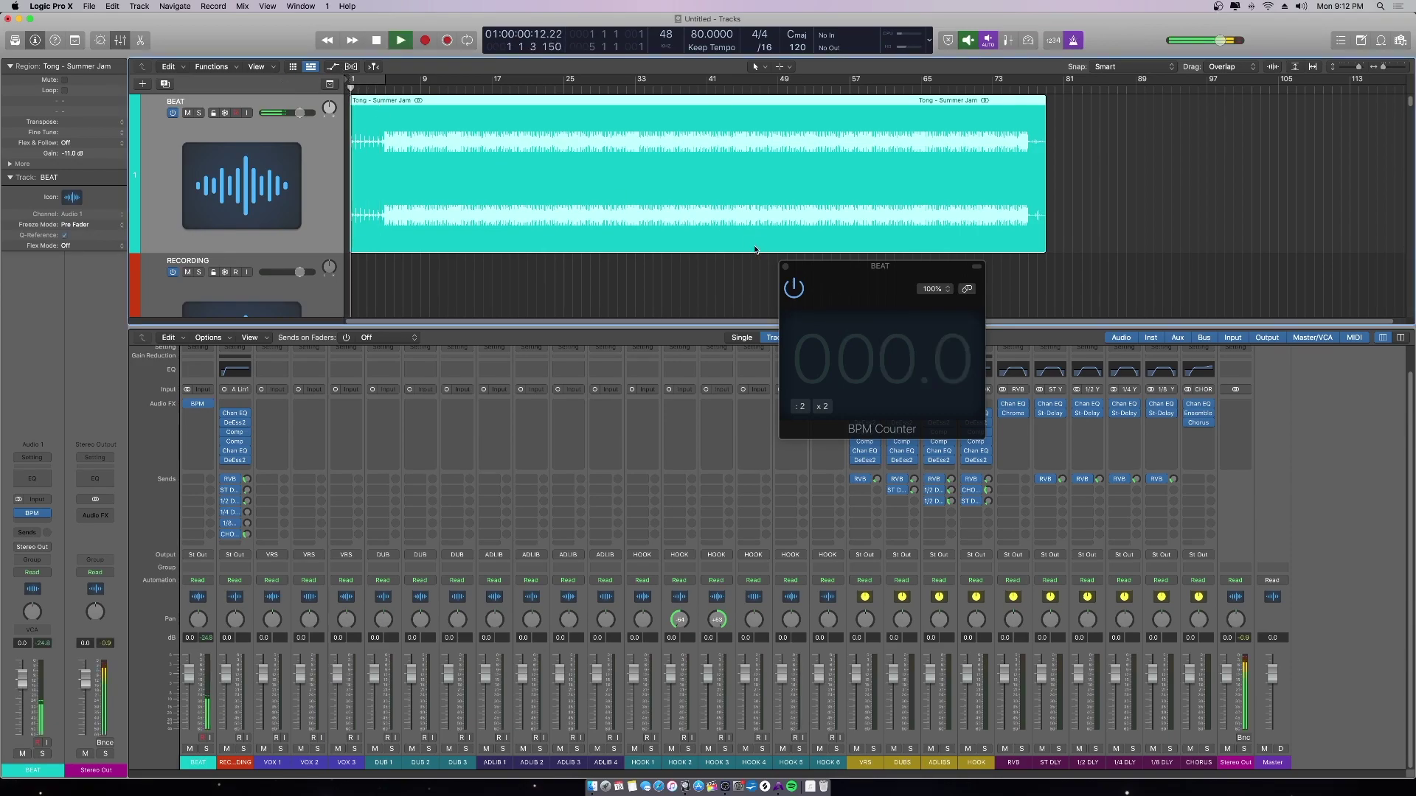
pyautogui.click(786, 267)
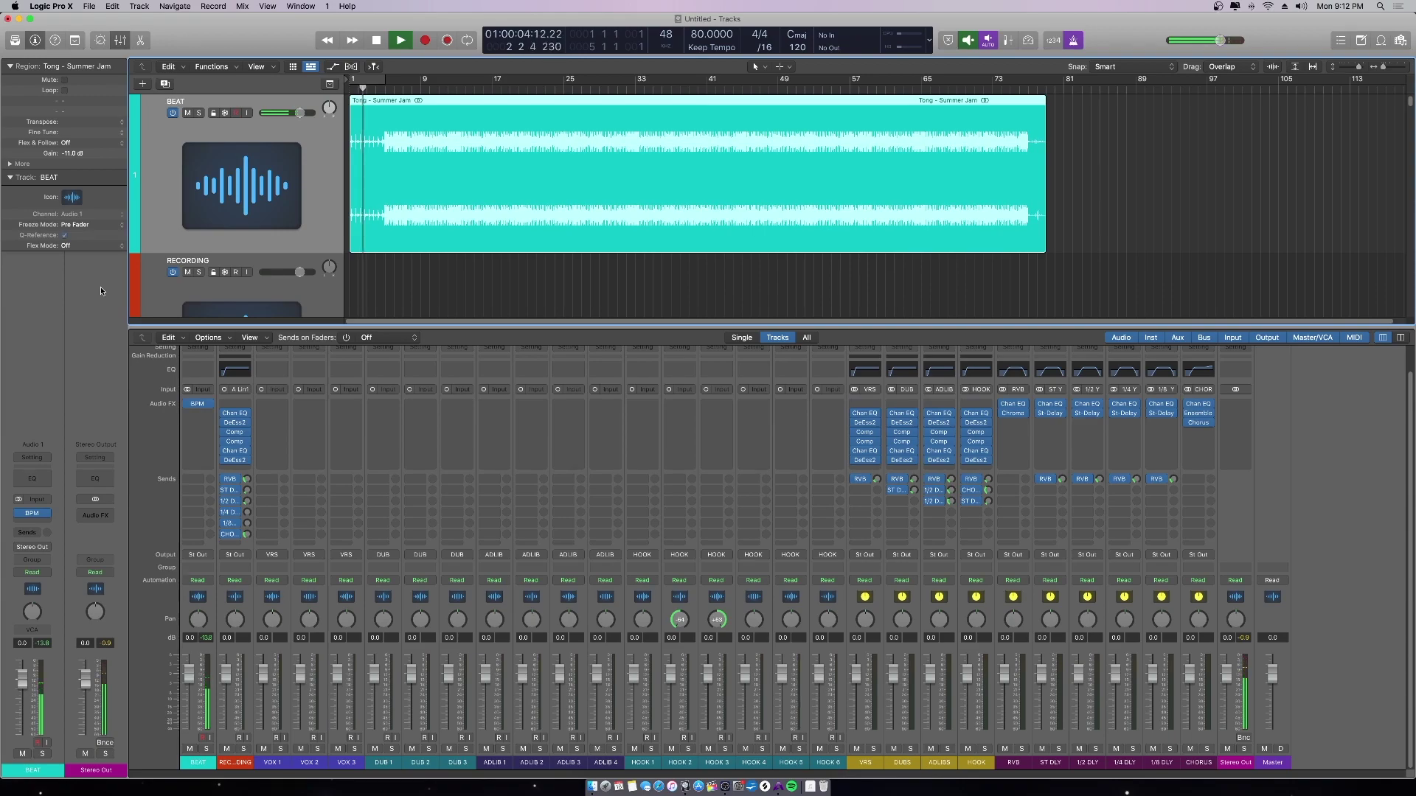
pyautogui.press('space')
pyautogui.click(1073, 40)
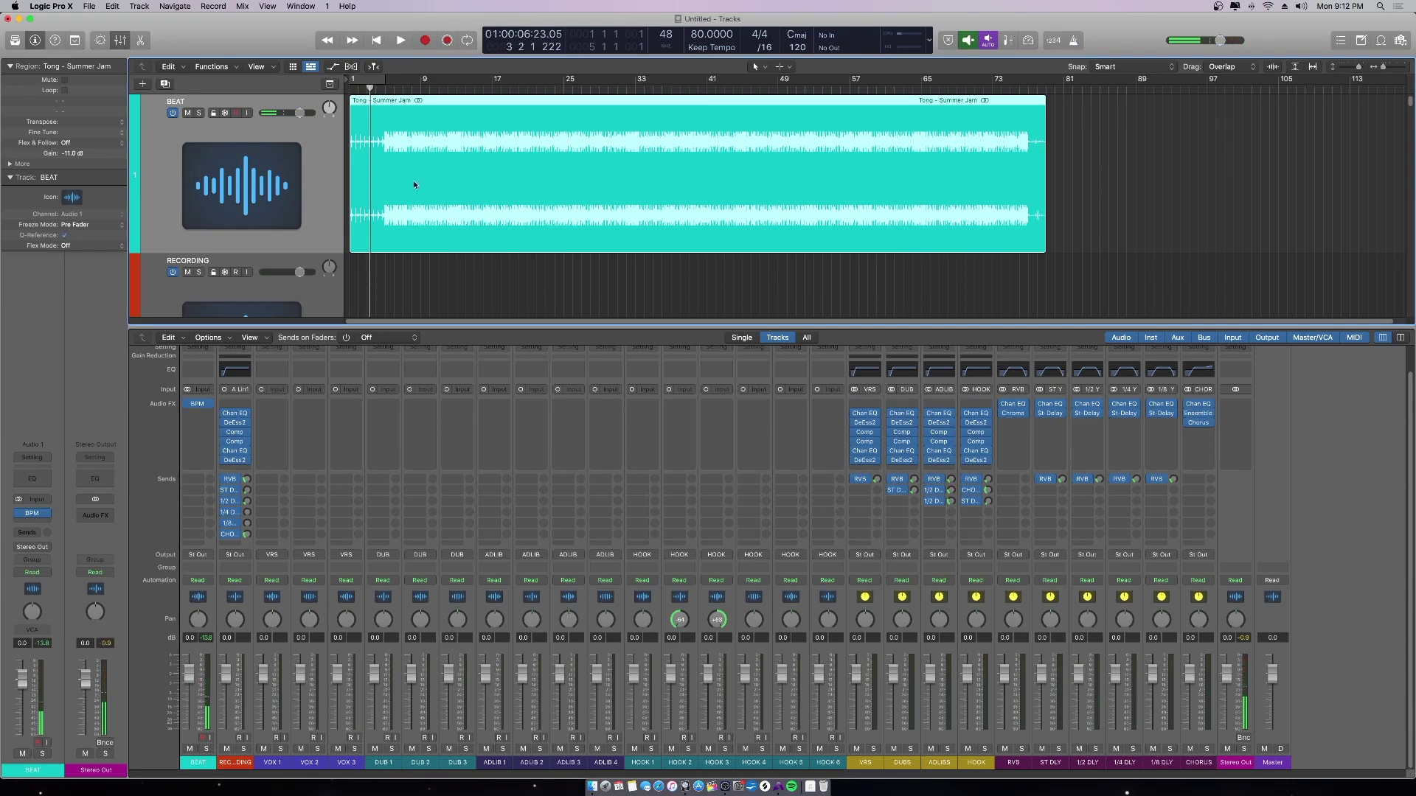
# Try cutting the beat region at bars 5 and 6 and deleting the section between the cuts.
pyautogui.scroll(5, 383, 145)
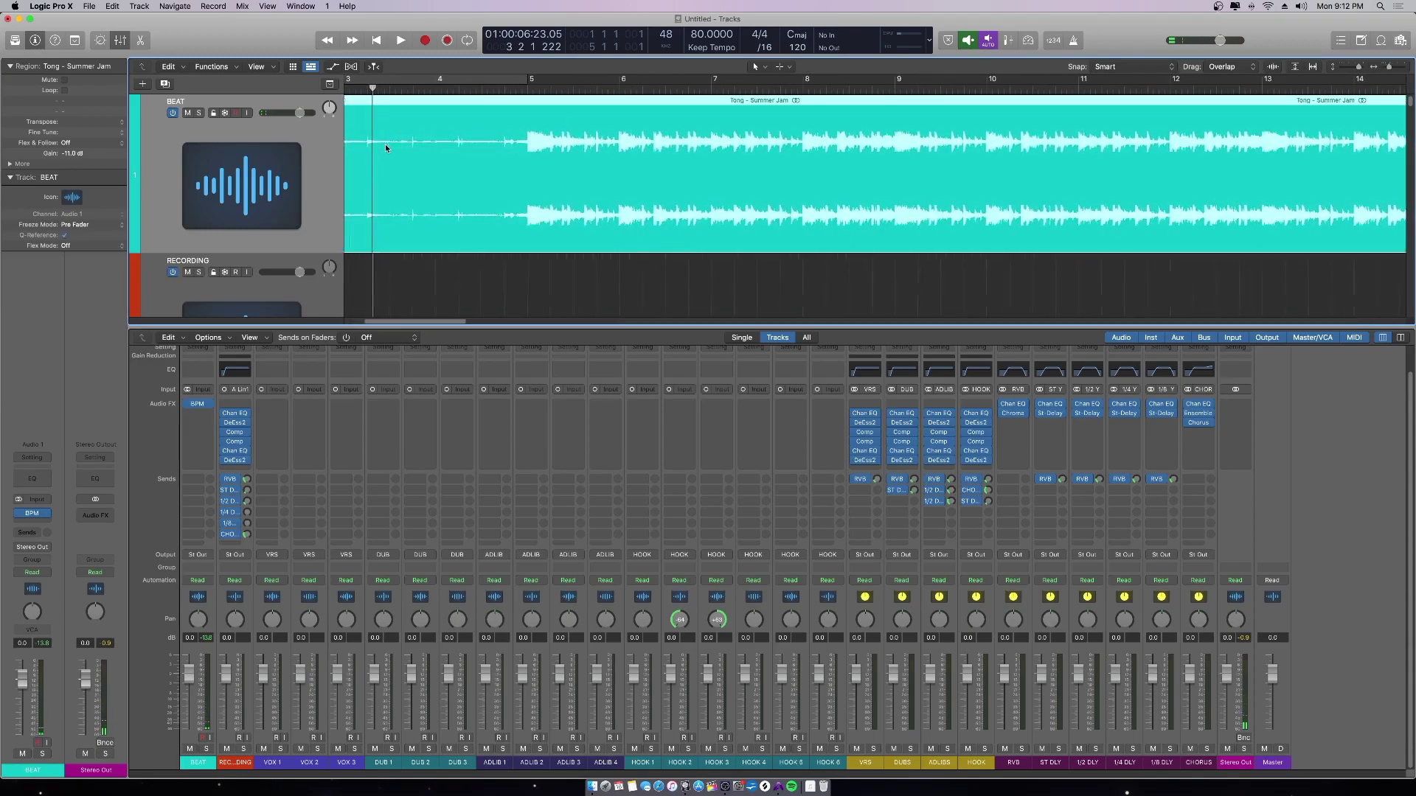
pyautogui.press('t')
pyautogui.press('i')
pyautogui.click(525, 153)
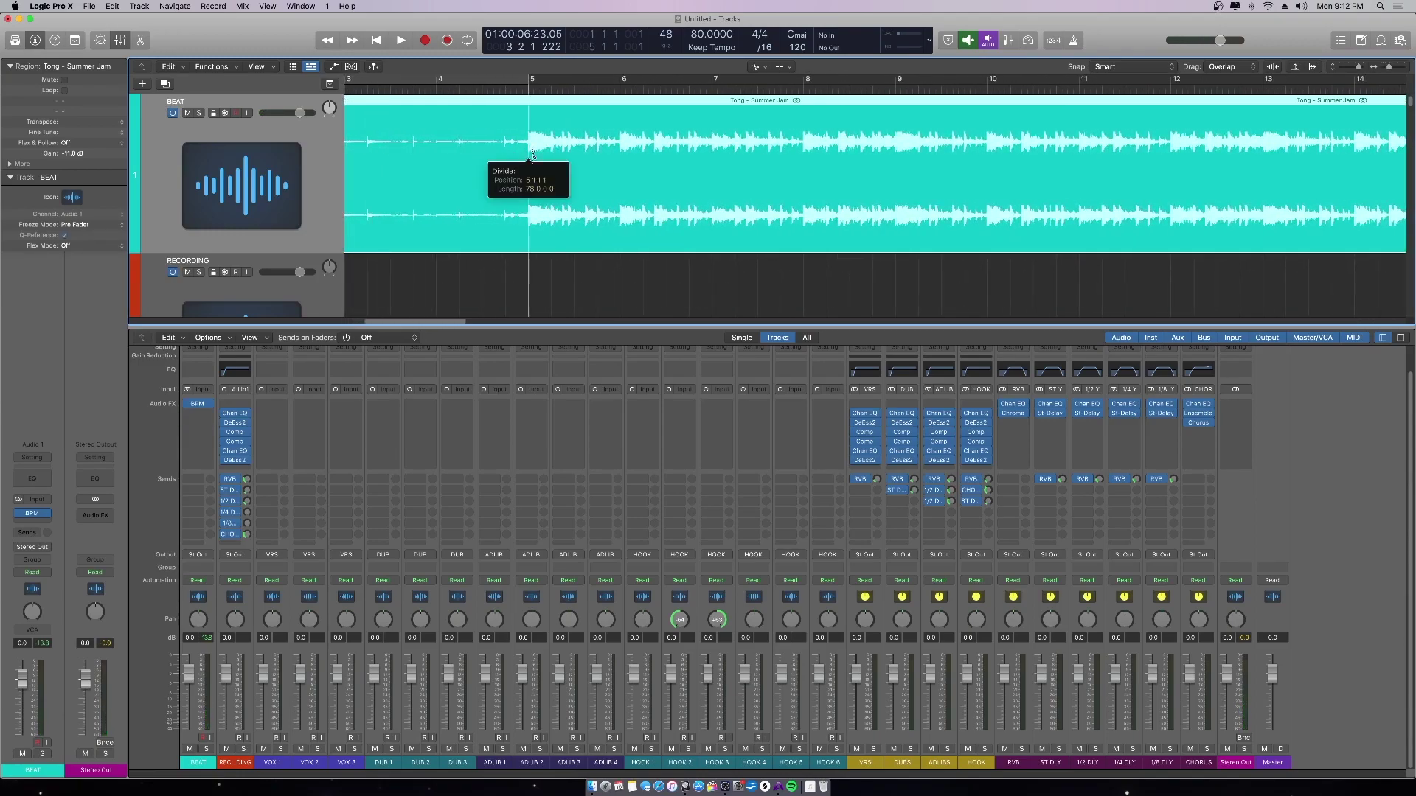
pyautogui.click(618, 145)
pyautogui.press('t')
pyautogui.press('e')
pyautogui.click(585, 183)
pyautogui.press('t')
pyautogui.press('t')
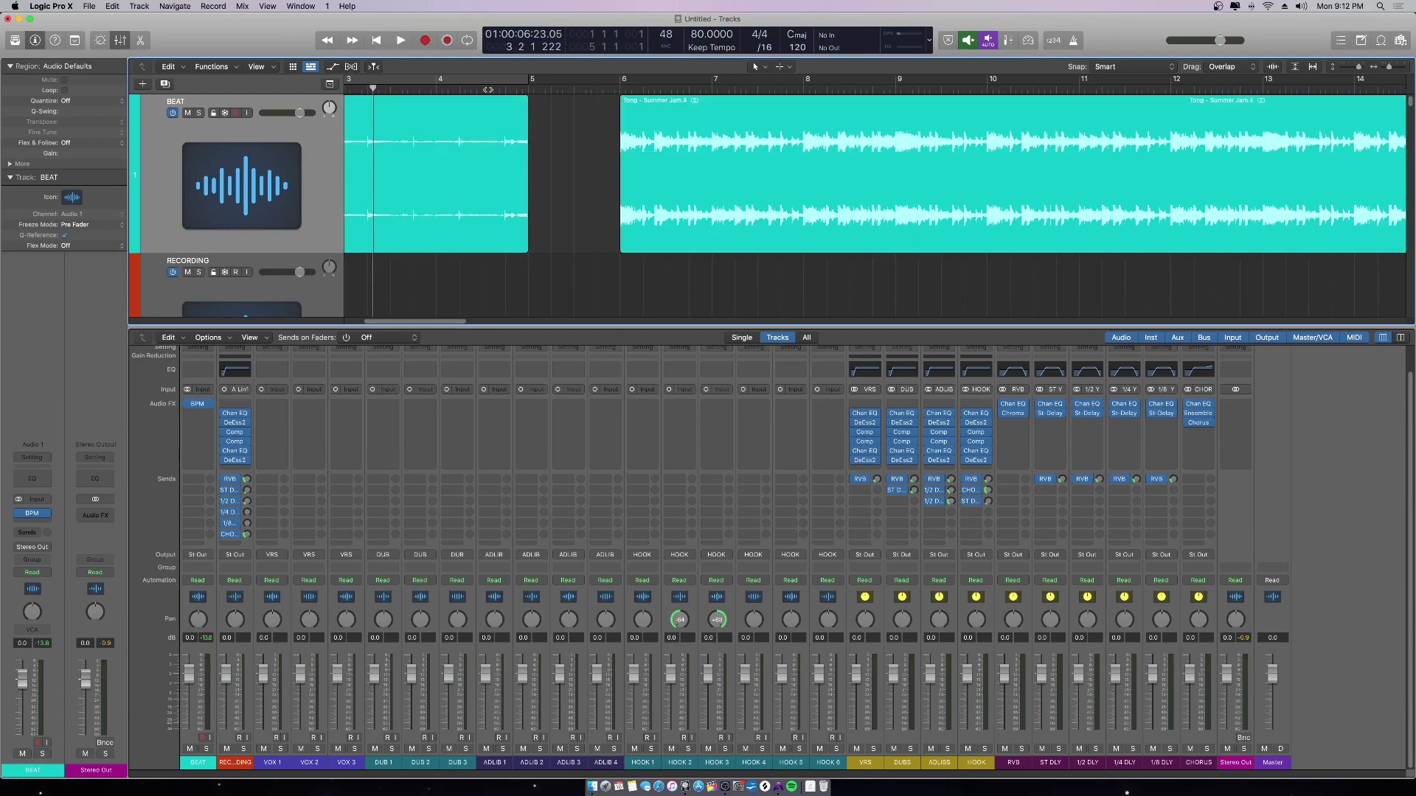
# Undo the deletion and the cuts at bars 6 and 5.
pyautogui.press('super+z')
pyautogui.press('super+z')
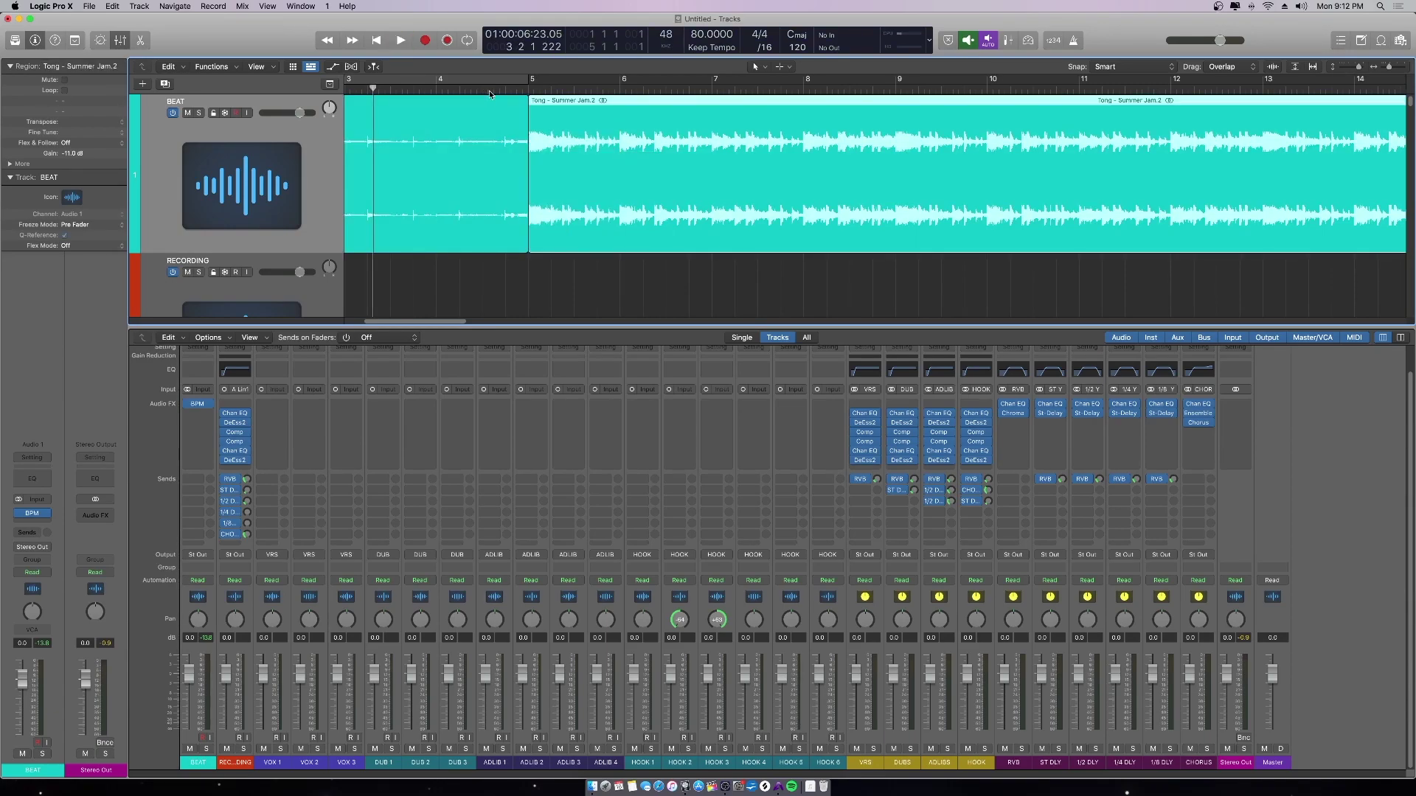
pyautogui.press('super+z')
# Split the beat region at bar 5 and shorten the intro region's end to leave a short gap before the drop.
pyautogui.click(527, 144)
pyautogui.press('t')
pyautogui.press('t')
pyautogui.moveTo(525, 244); pyautogui.dragTo(521, 244)
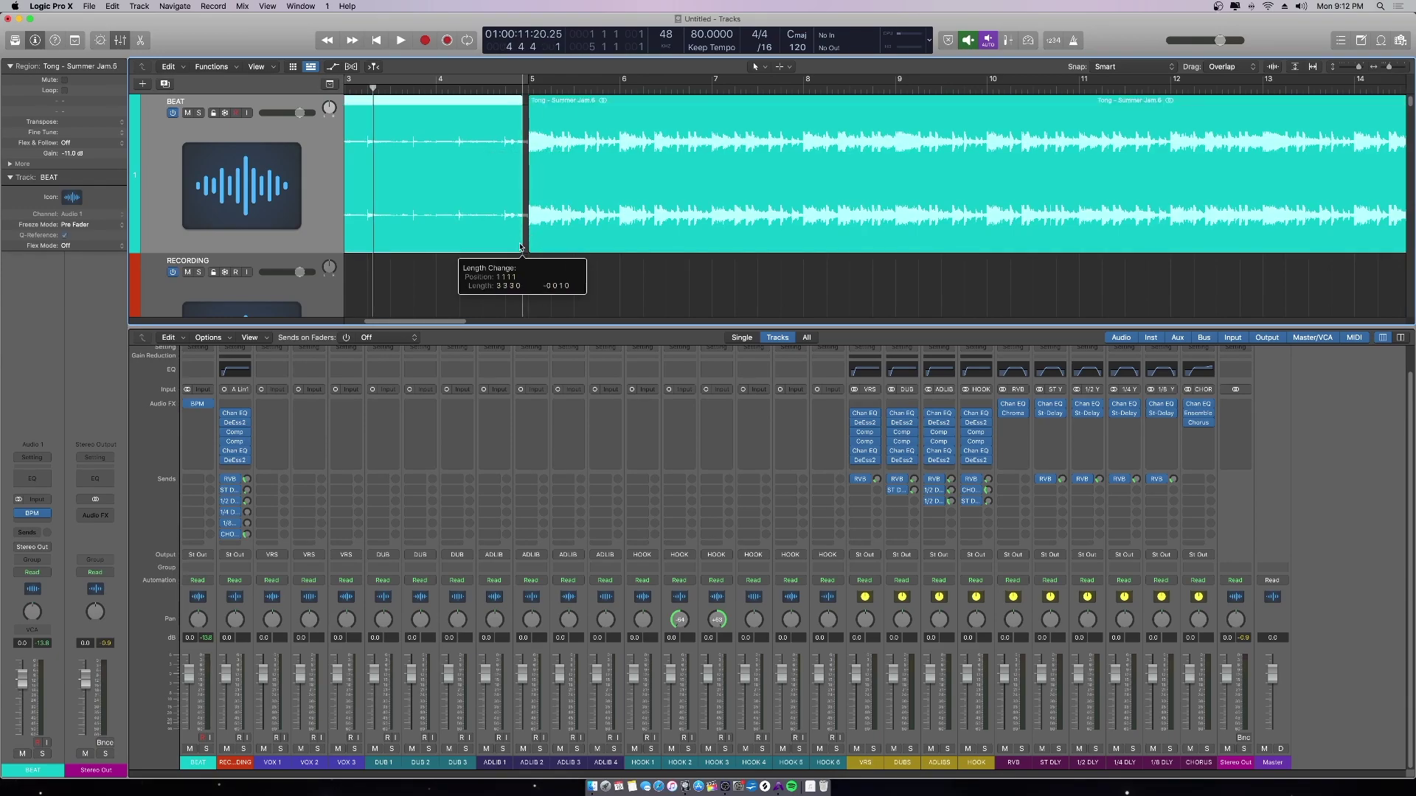
pyautogui.press('super+Right')
pyautogui.press('super+Right')
pyautogui.press('super+Right')
pyautogui.moveTo(850, 89); pyautogui.dragTo(824, 90)
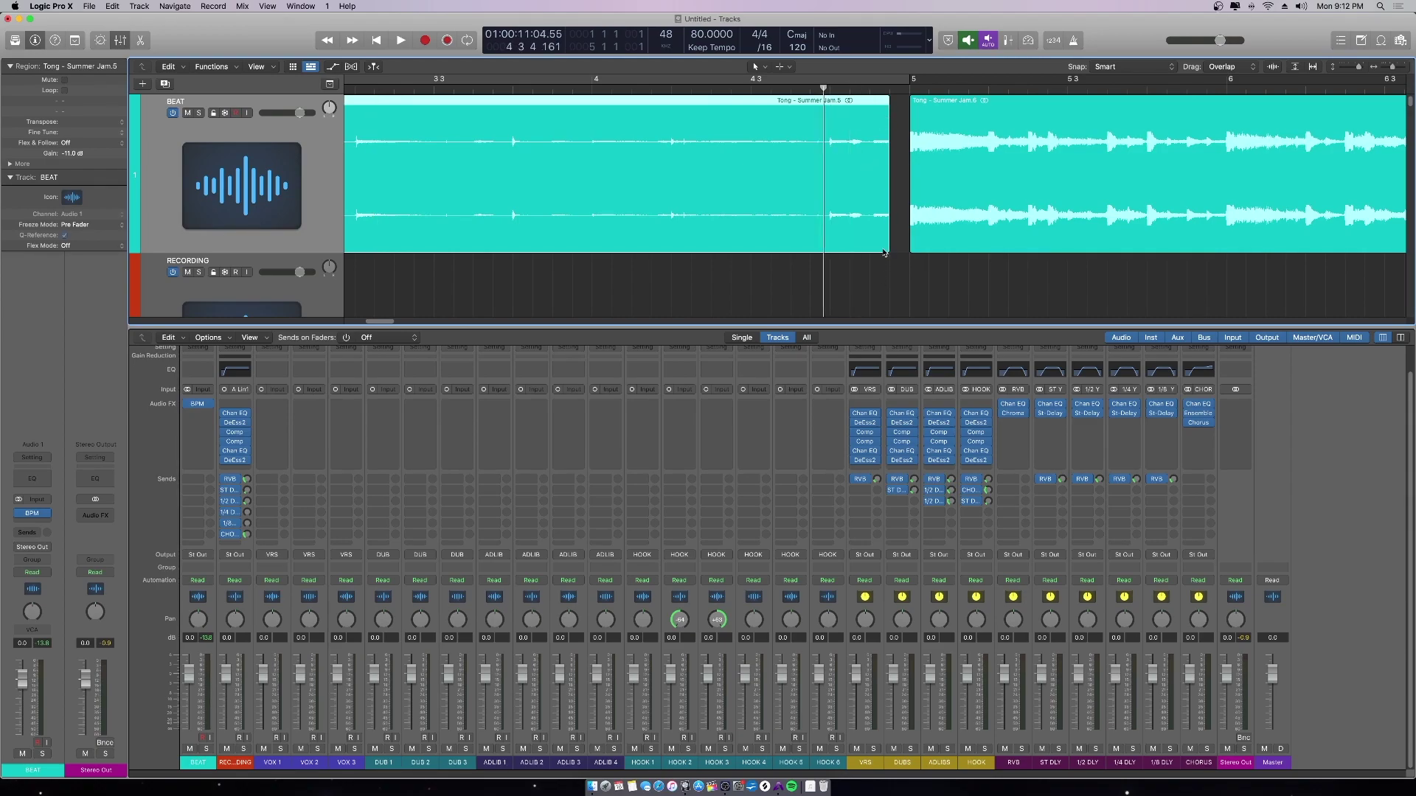
pyautogui.moveTo(887, 243); pyautogui.dragTo(867, 245)
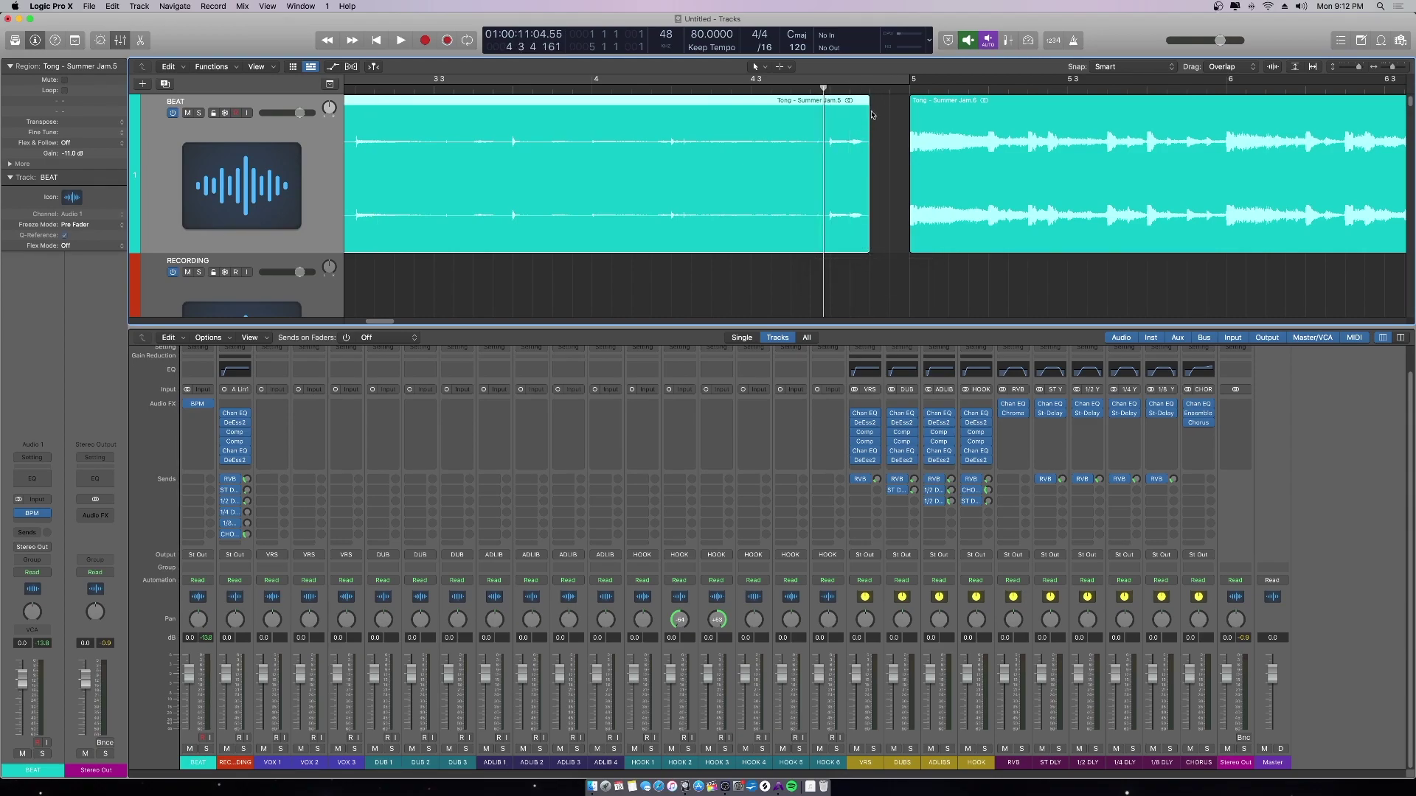
# Add a very short fade-out to the end of the intro region and play across the gap.
pyautogui.moveTo(868, 103); pyautogui.dragTo(862, 104)
pyautogui.press('space')
pyautogui.press('space')
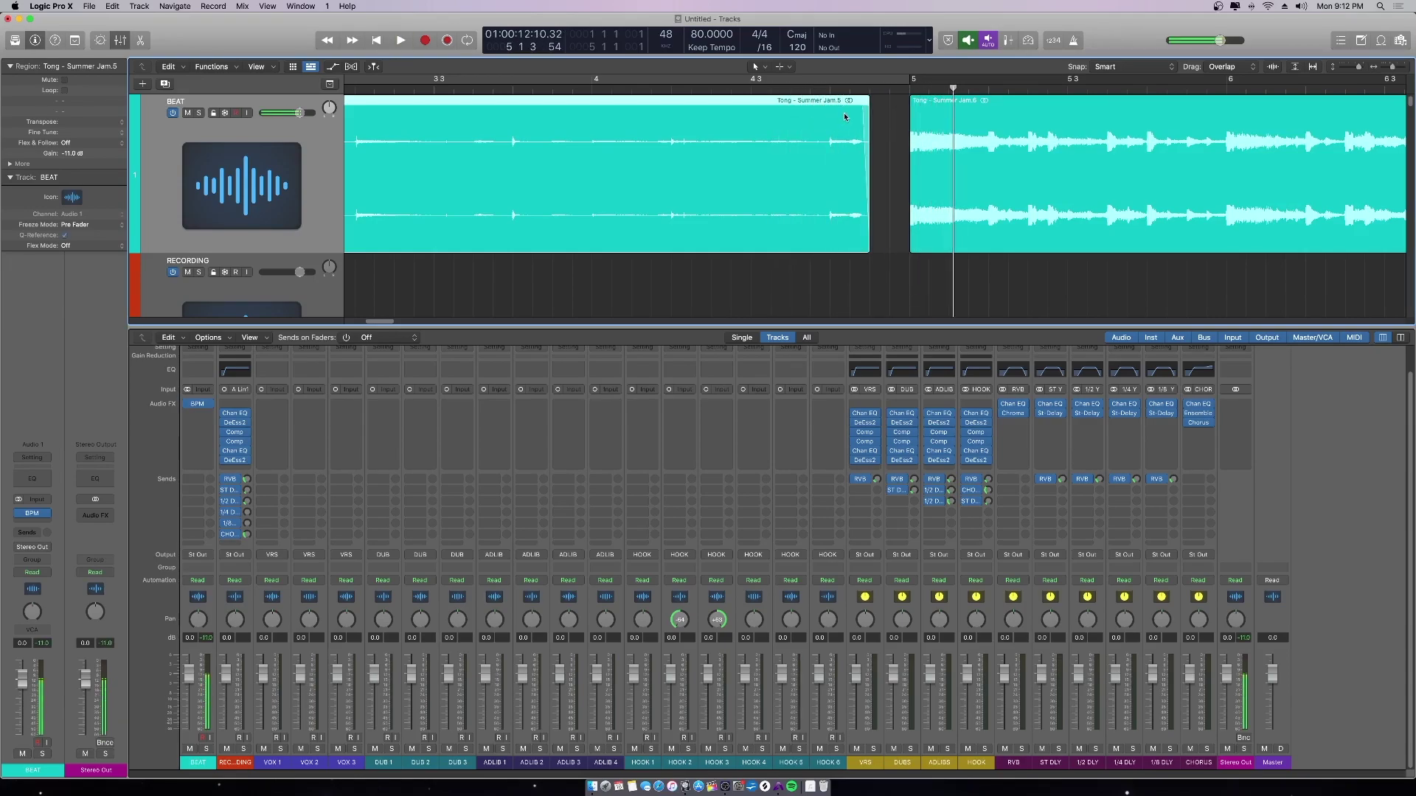
# Lengthen the intro region's fade-out, change its type to Slow Down, and play the transition into bar 5.
pyautogui.moveTo(864, 104); pyautogui.dragTo(834, 104)
pyautogui.rightClick(845, 102)
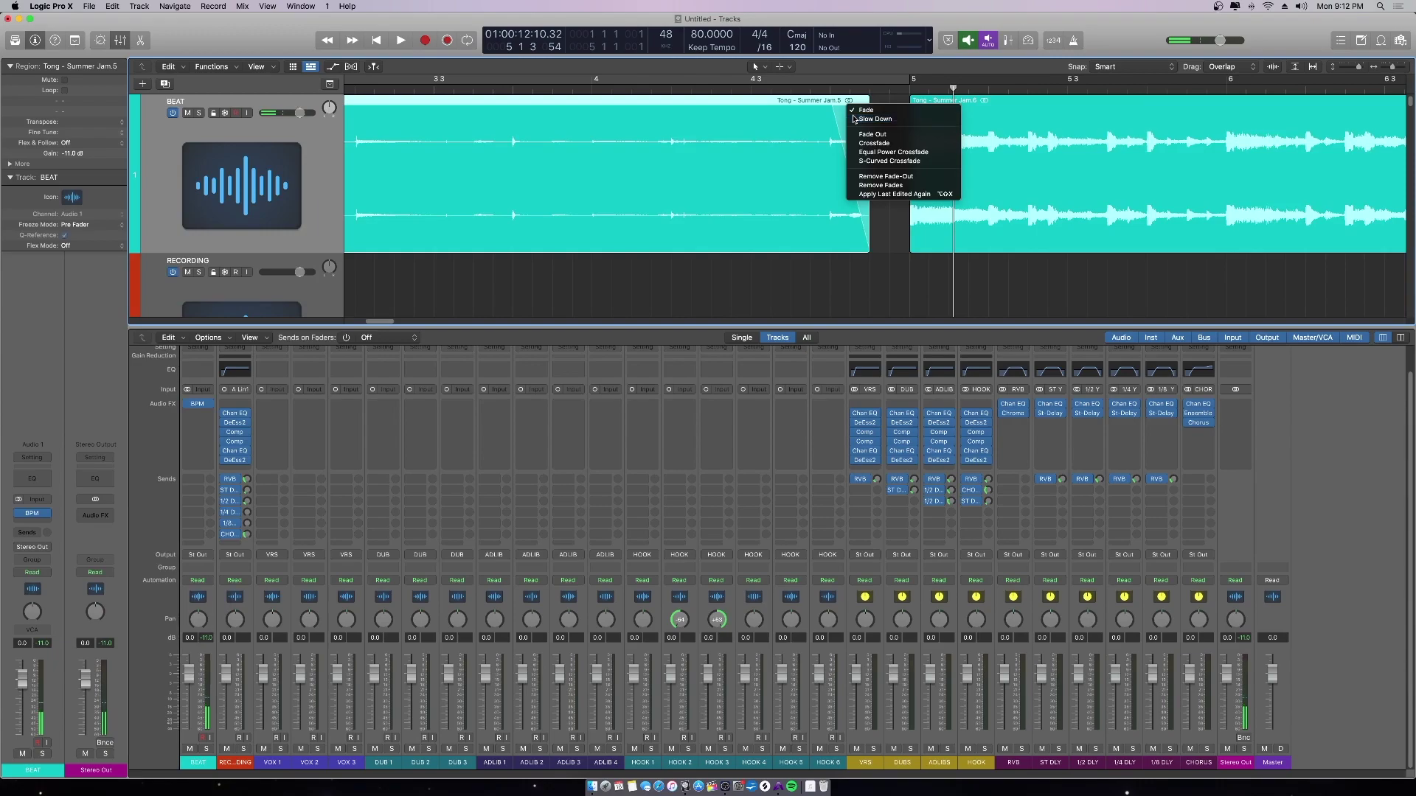
pyautogui.click(877, 118)
pyautogui.click(543, 90)
pyautogui.press('space')
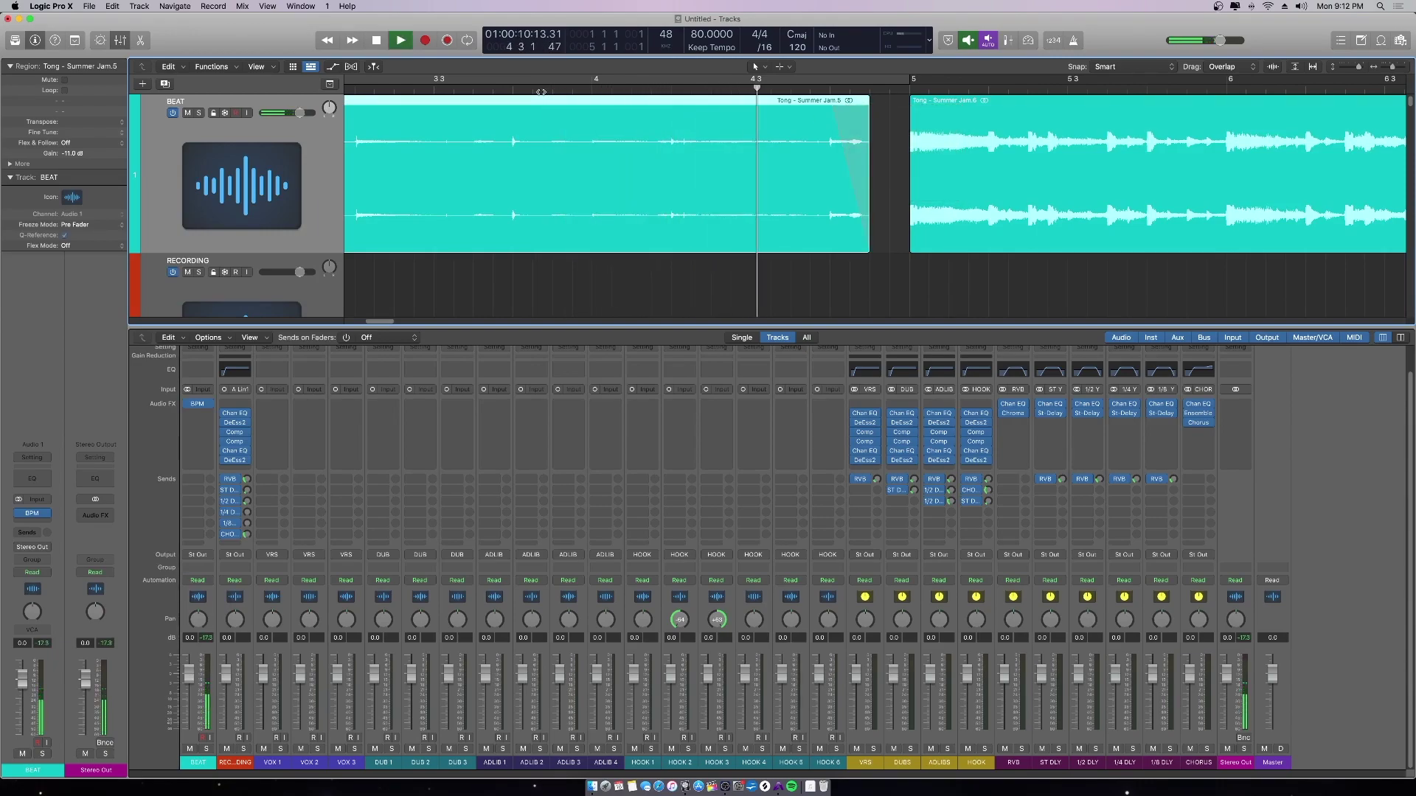
pyautogui.press('space')
# Cut a short slice from the start of bar 5, copy it twice into the preceding gap, and play the stutter.
pyautogui.click(930, 141)
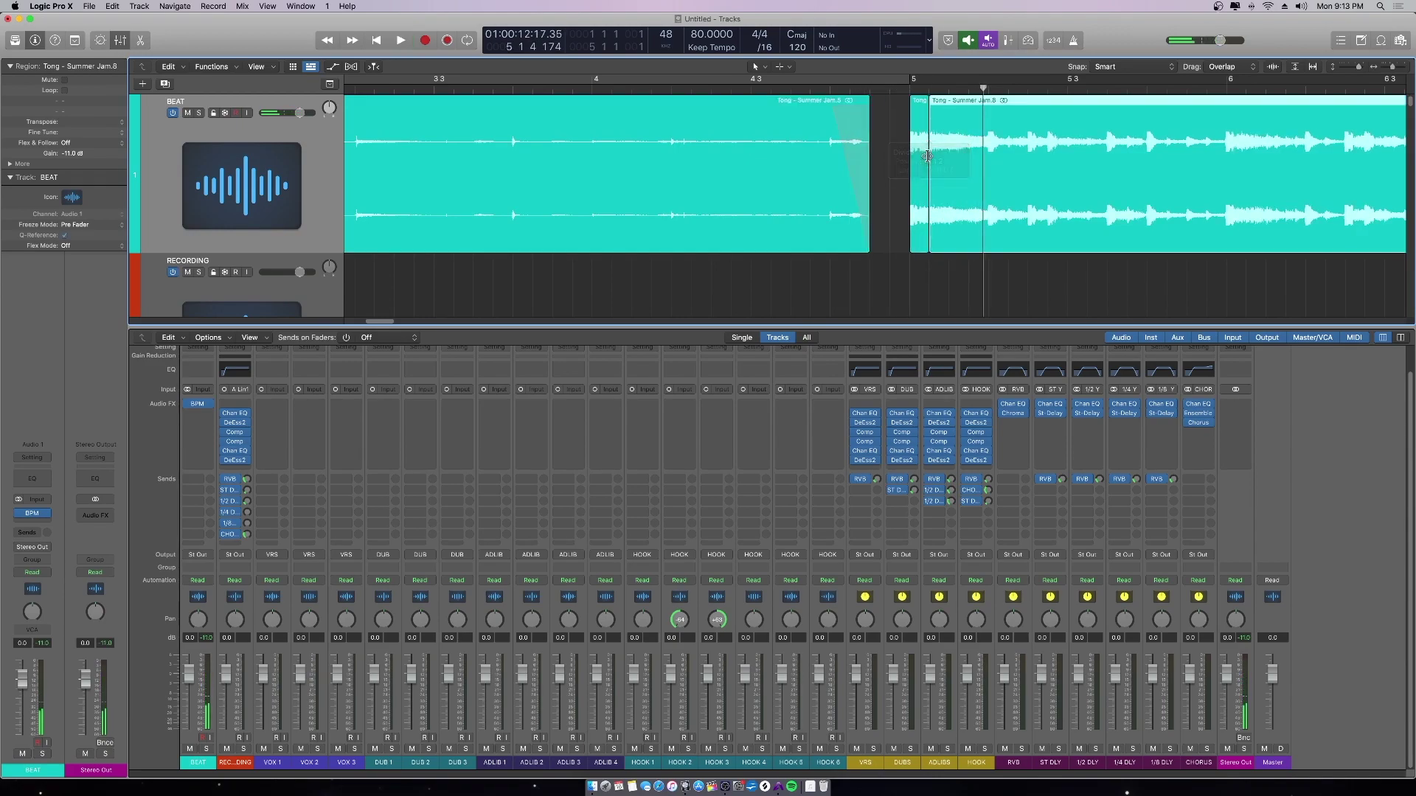
pyautogui.moveTo(924, 155); pyautogui.dragTo(888, 167)
pyautogui.doubleClick(565, 87)
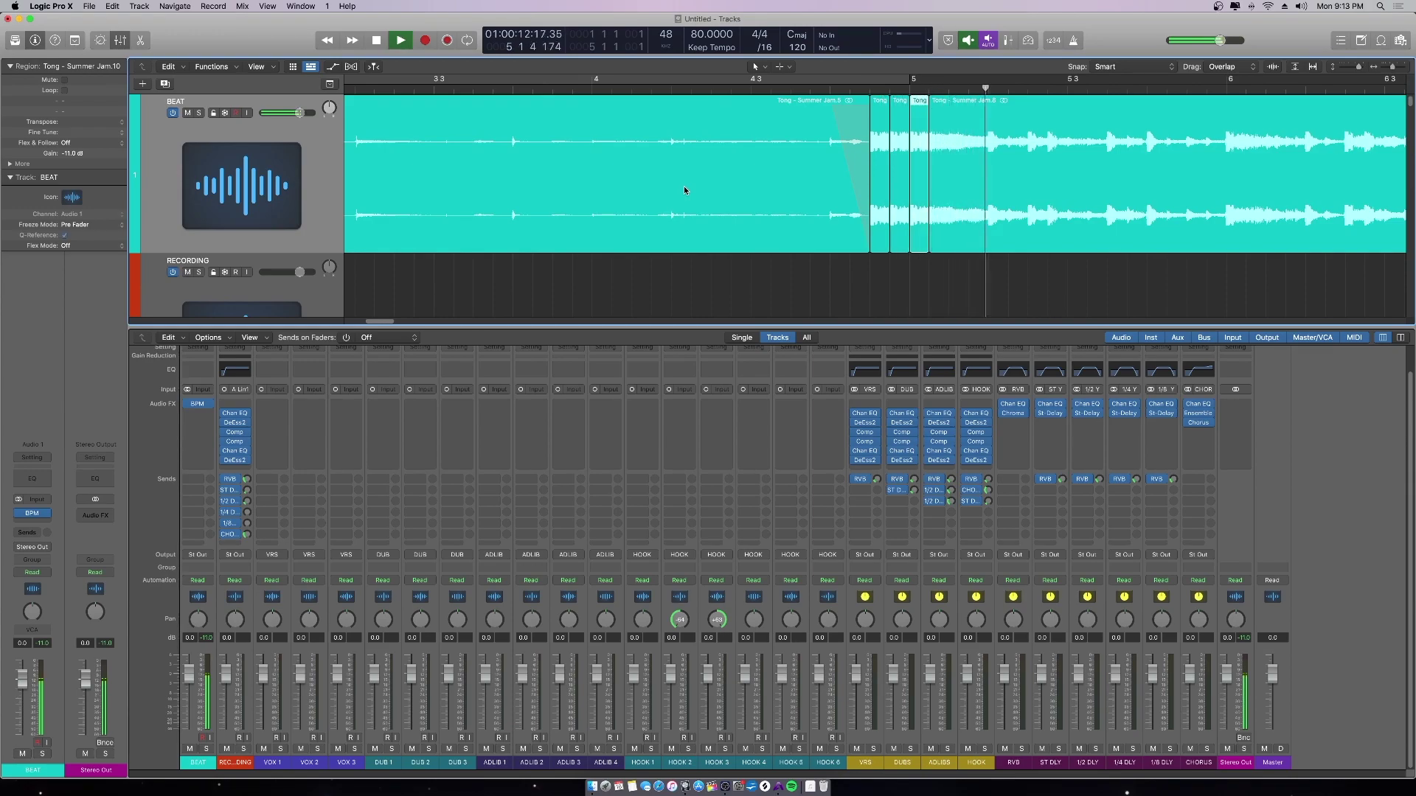
# Remove the copied stutter slices before bar 5 and restore the region starting there to one unsplit piece.
pyautogui.press('Delete')
pyautogui.press('Delete')
pyautogui.press('Delete')
pyautogui.press('super+j')
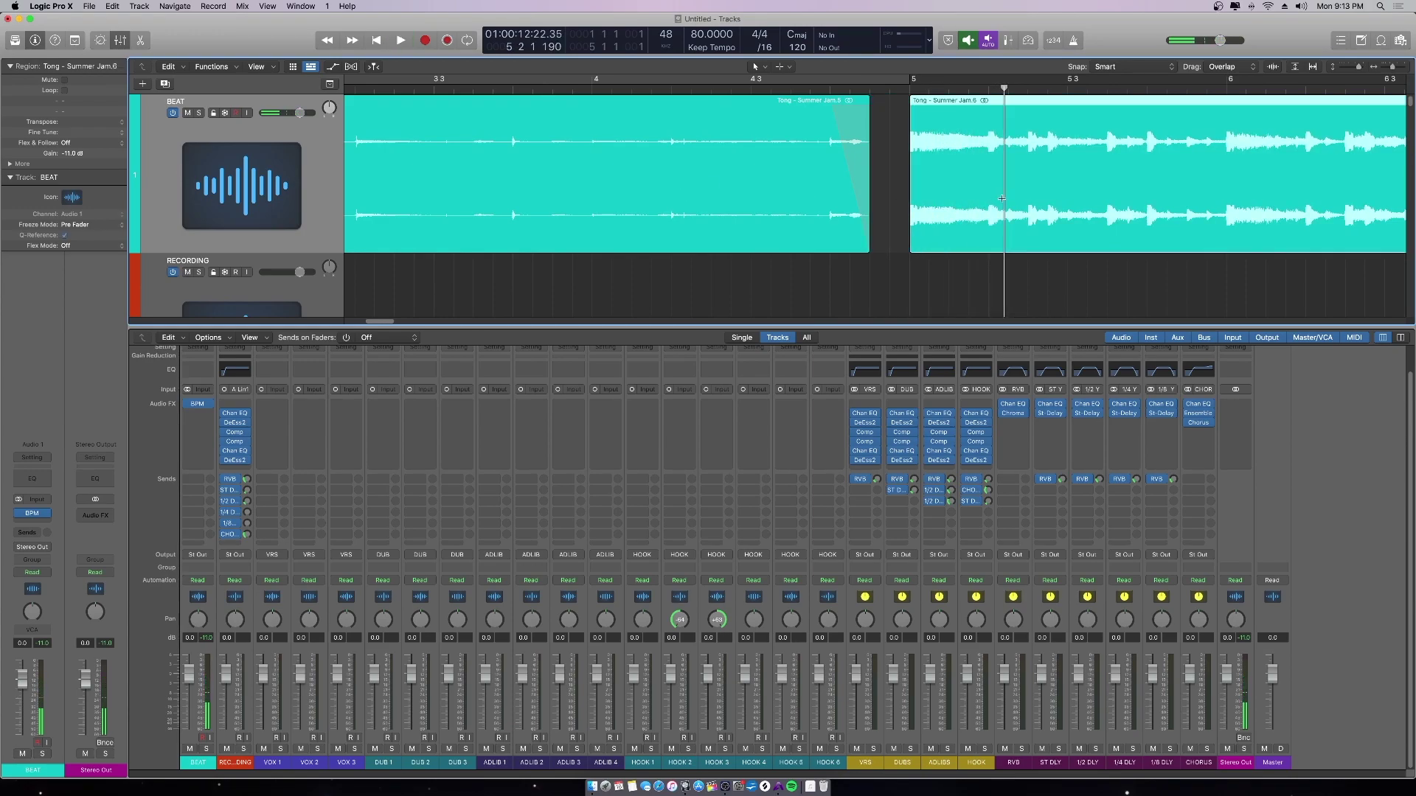
# Extend the intro region's end to meet the region starting at bar 5 and join the two beat regions into one.
pyautogui.click(684, 187)
pyautogui.moveTo(869, 159); pyautogui.dragTo(901, 153)
pyautogui.press('super+j')
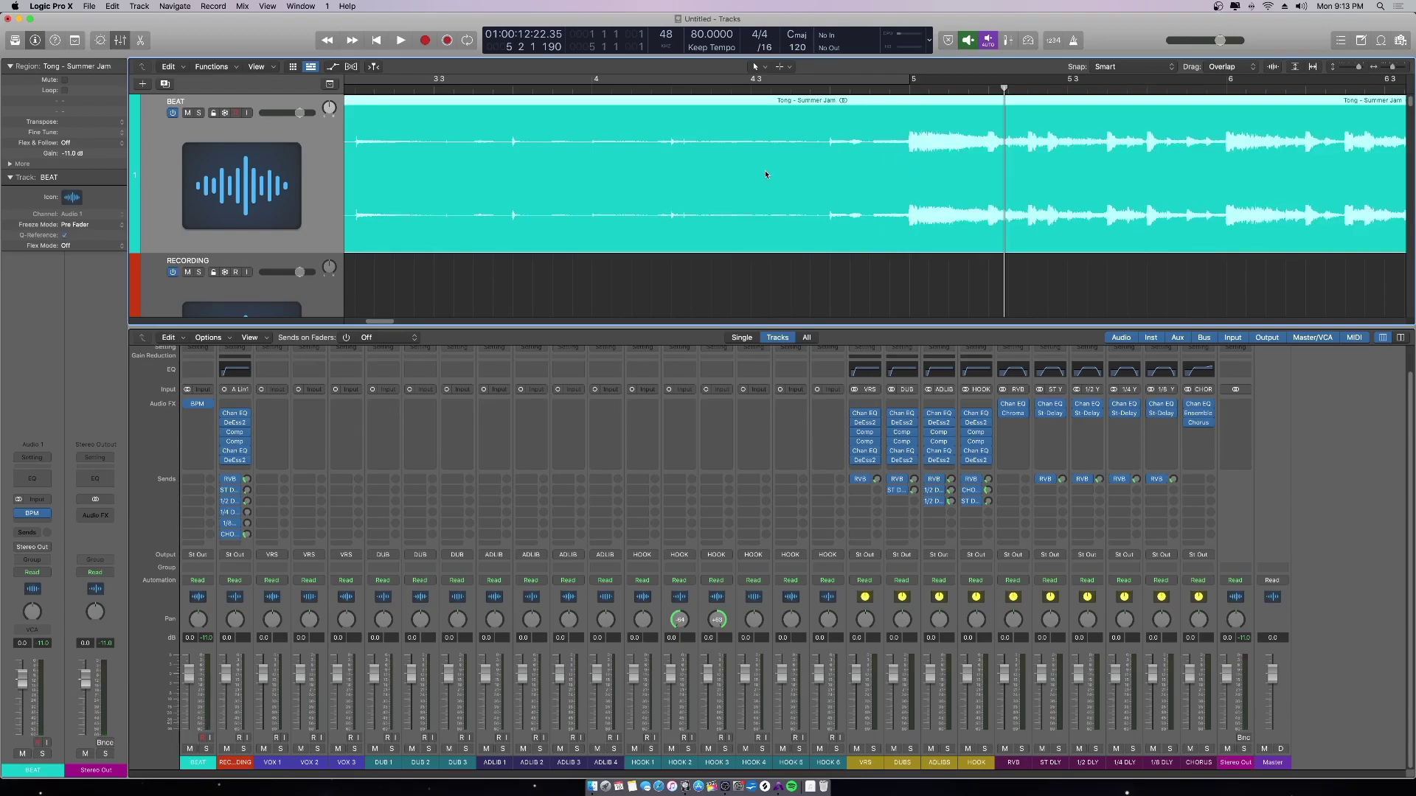
pyautogui.scroll(-5, 765, 171)
pyautogui.keyDown('ctrl'); pyautogui.keyDown('alt'); pyautogui.click(699, 203); pyautogui.keyUp('alt'); pyautogui.keyUp('ctrl')
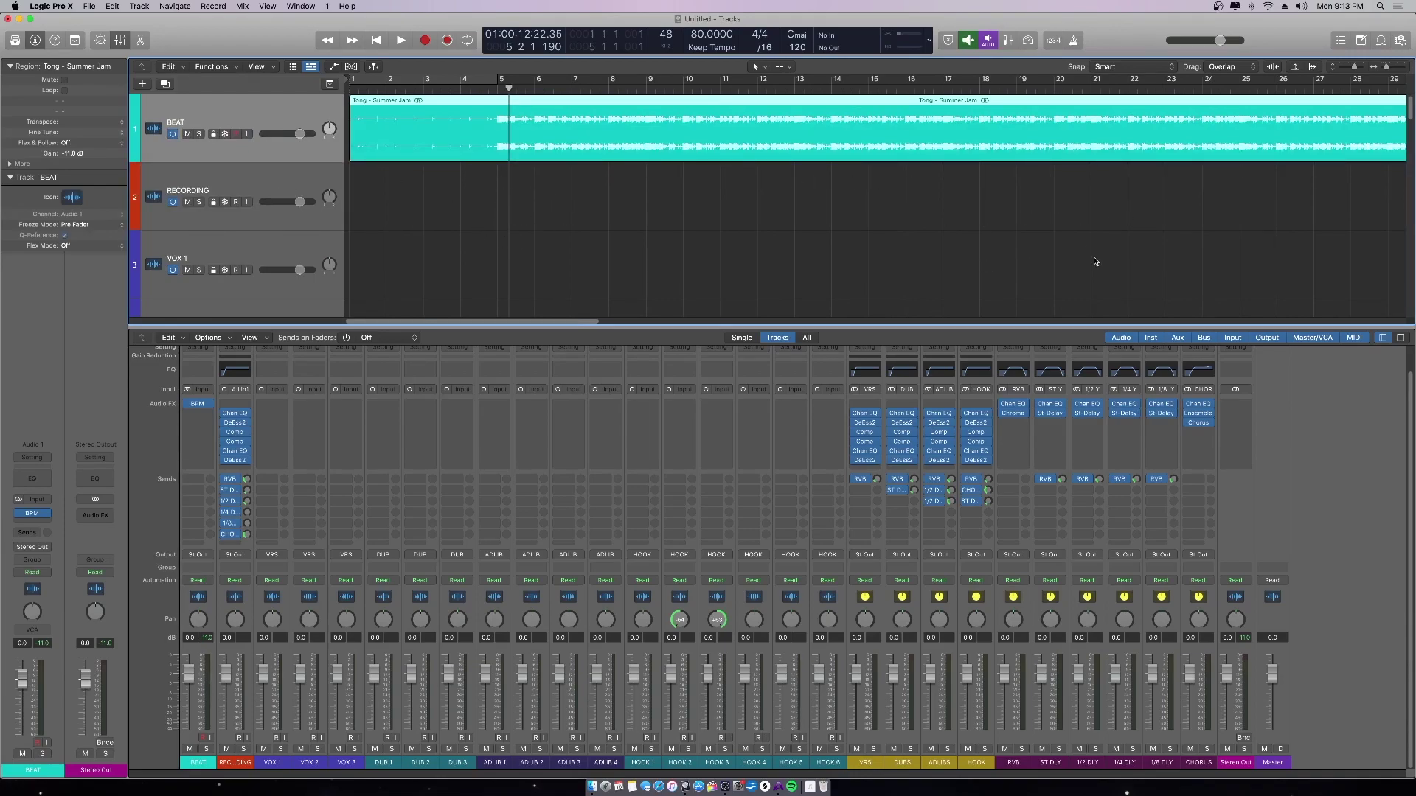
pyautogui.keyDown('ctrl'); pyautogui.keyDown('alt'); pyautogui.click(739, 192); pyautogui.keyUp('alt'); pyautogui.keyUp('ctrl')
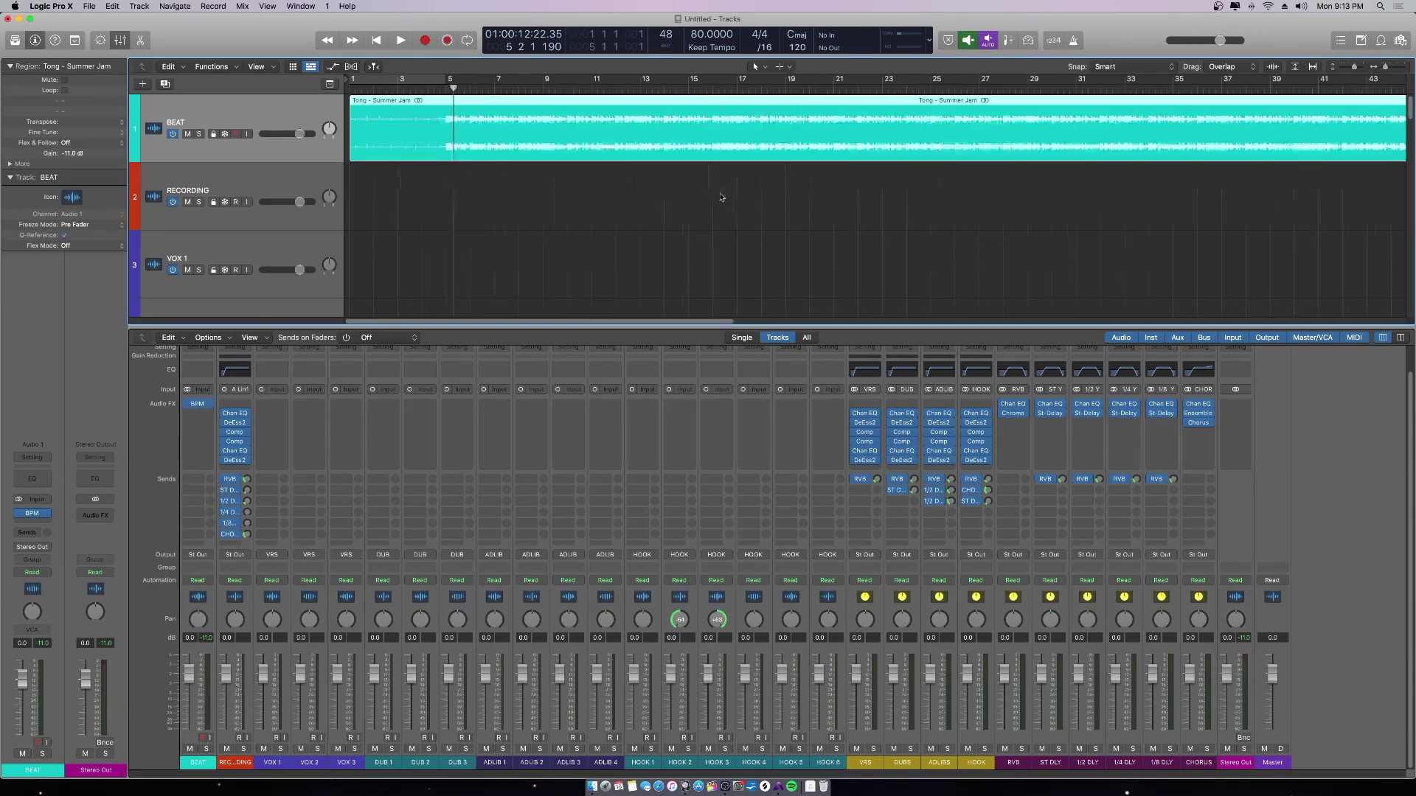
# Review the RECORDING track and the DUB, ADLIB and HOOK tracks in the template's track list.
pyautogui.click(256, 182)
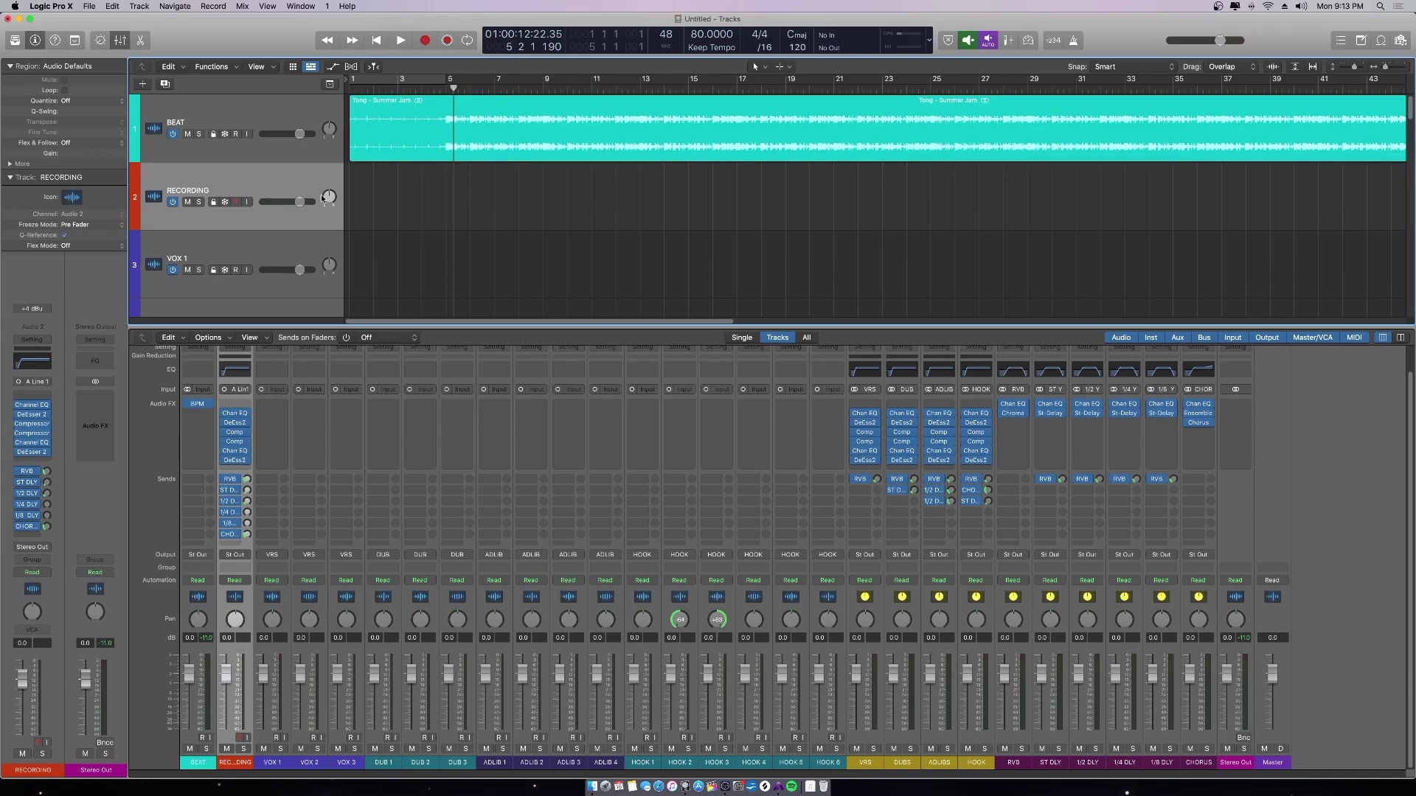
pyautogui.keyDown('ctrl'); pyautogui.keyDown('alt'); pyautogui.click(408, 193); pyautogui.keyUp('alt'); pyautogui.keyUp('ctrl')
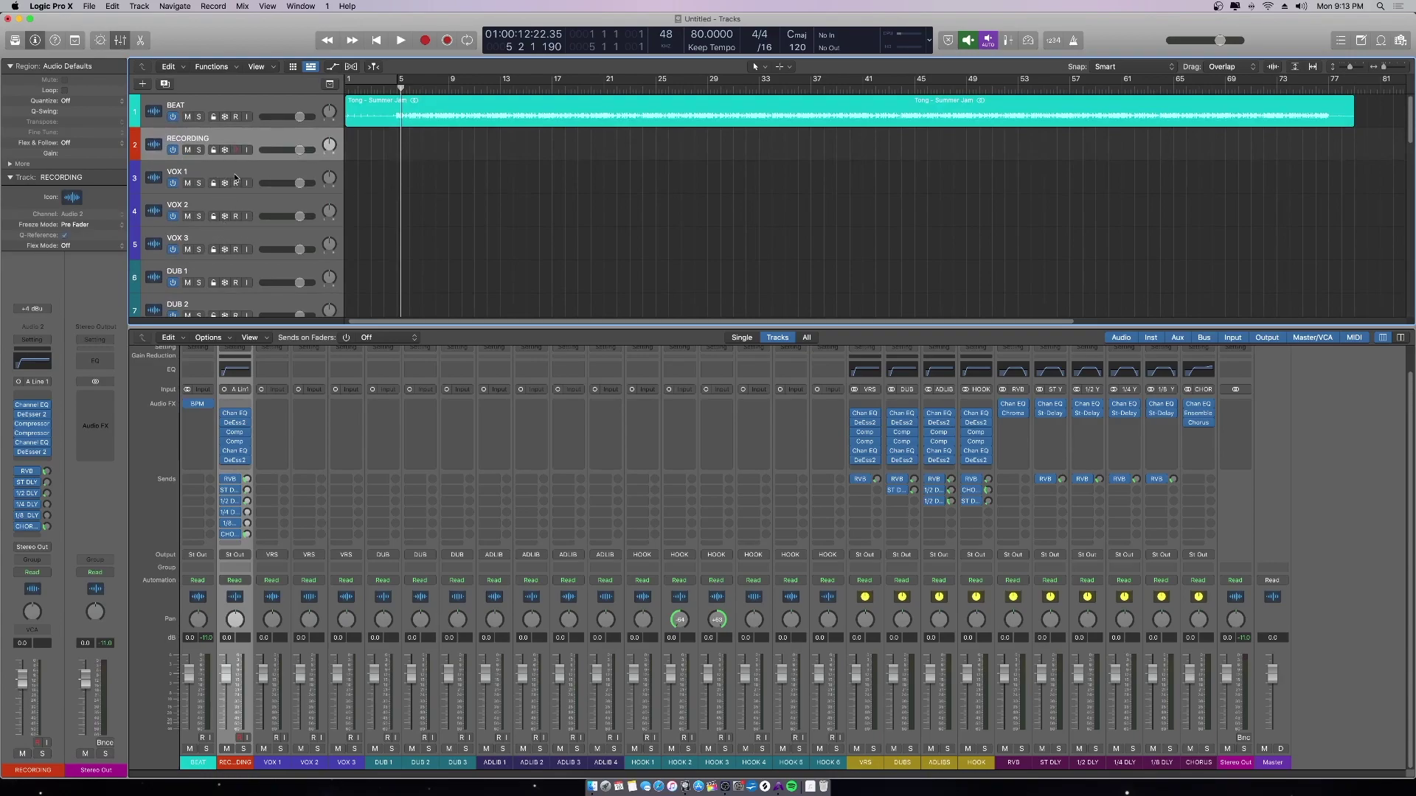
pyautogui.scroll(-7, 225, 245)
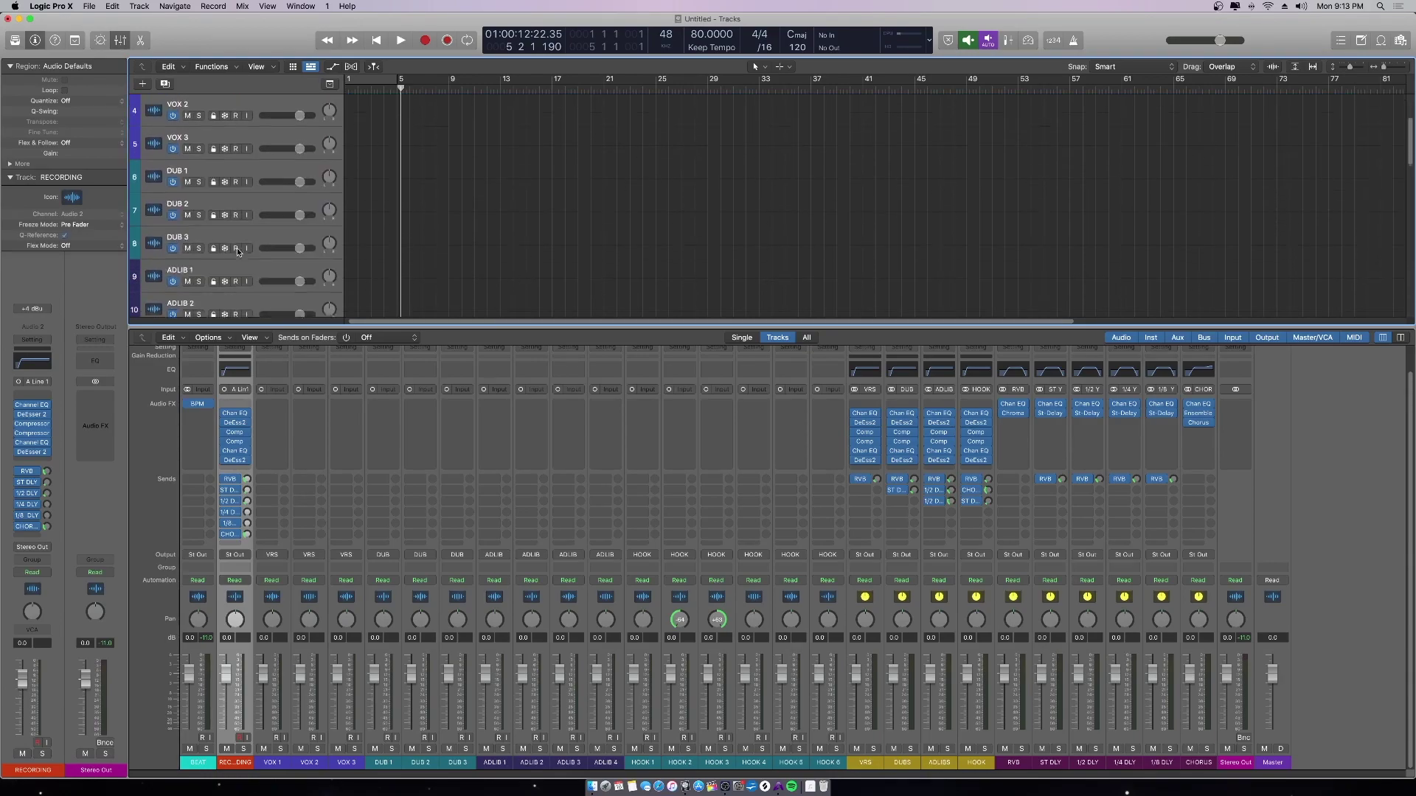
pyautogui.scroll(-4, 222, 229)
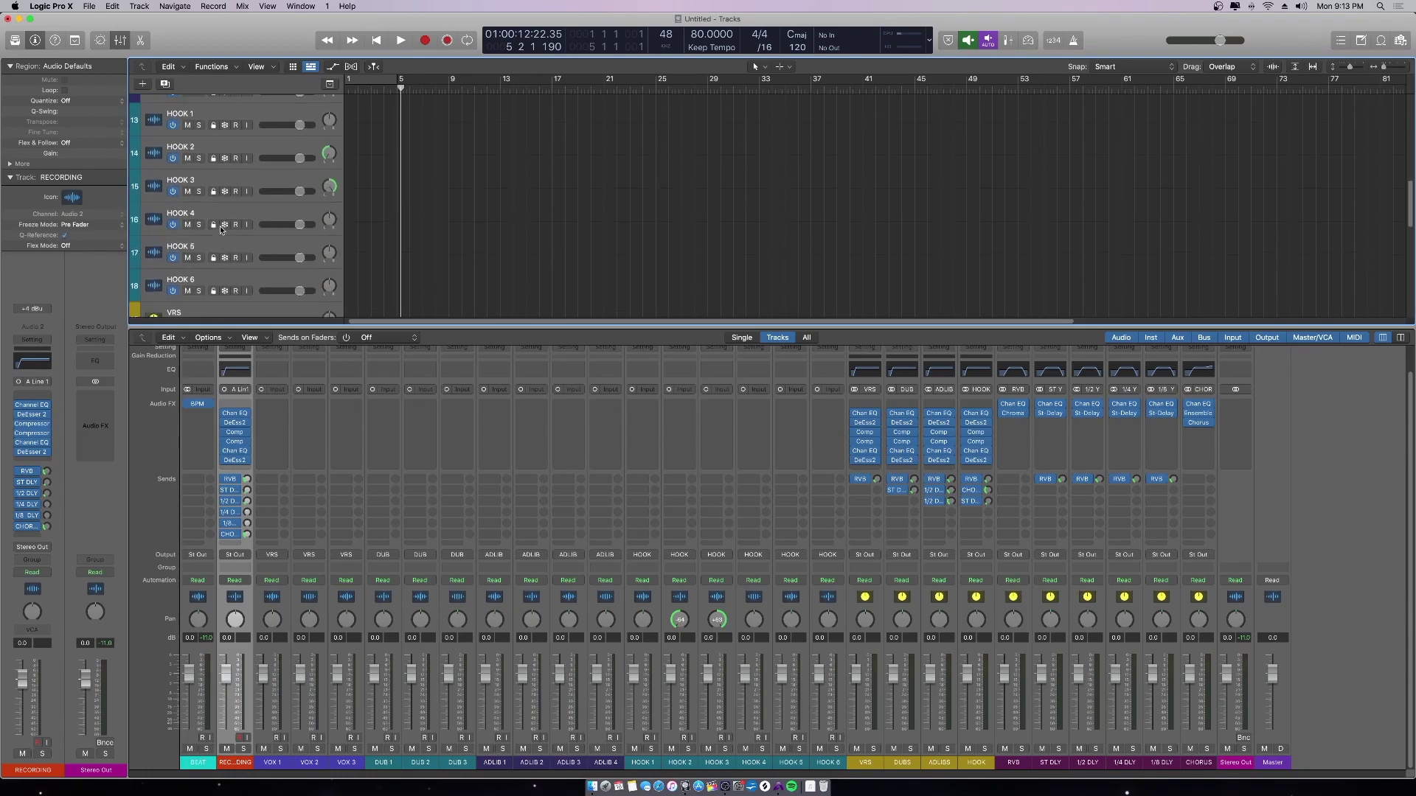
pyautogui.scroll(5, 203, 159)
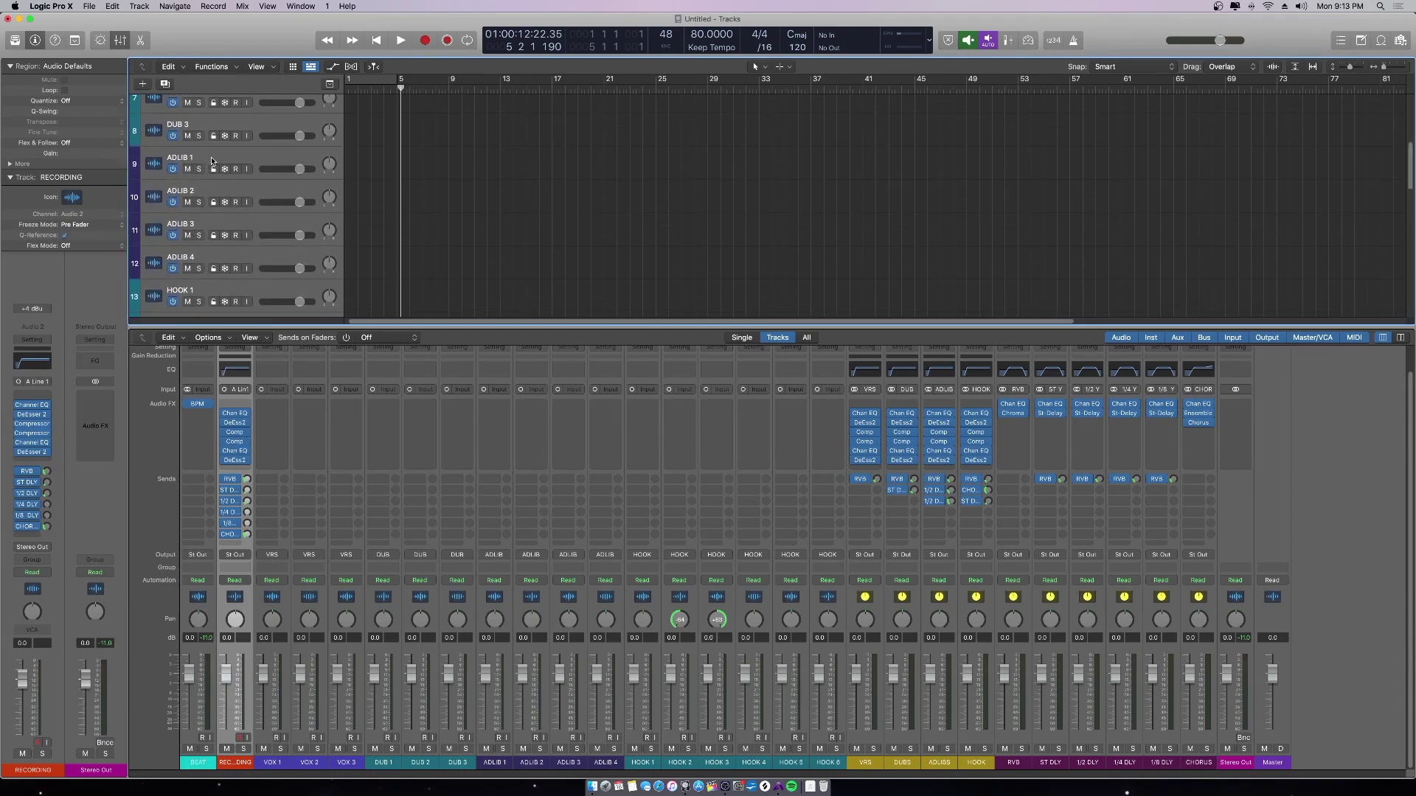
pyautogui.click(203, 161)
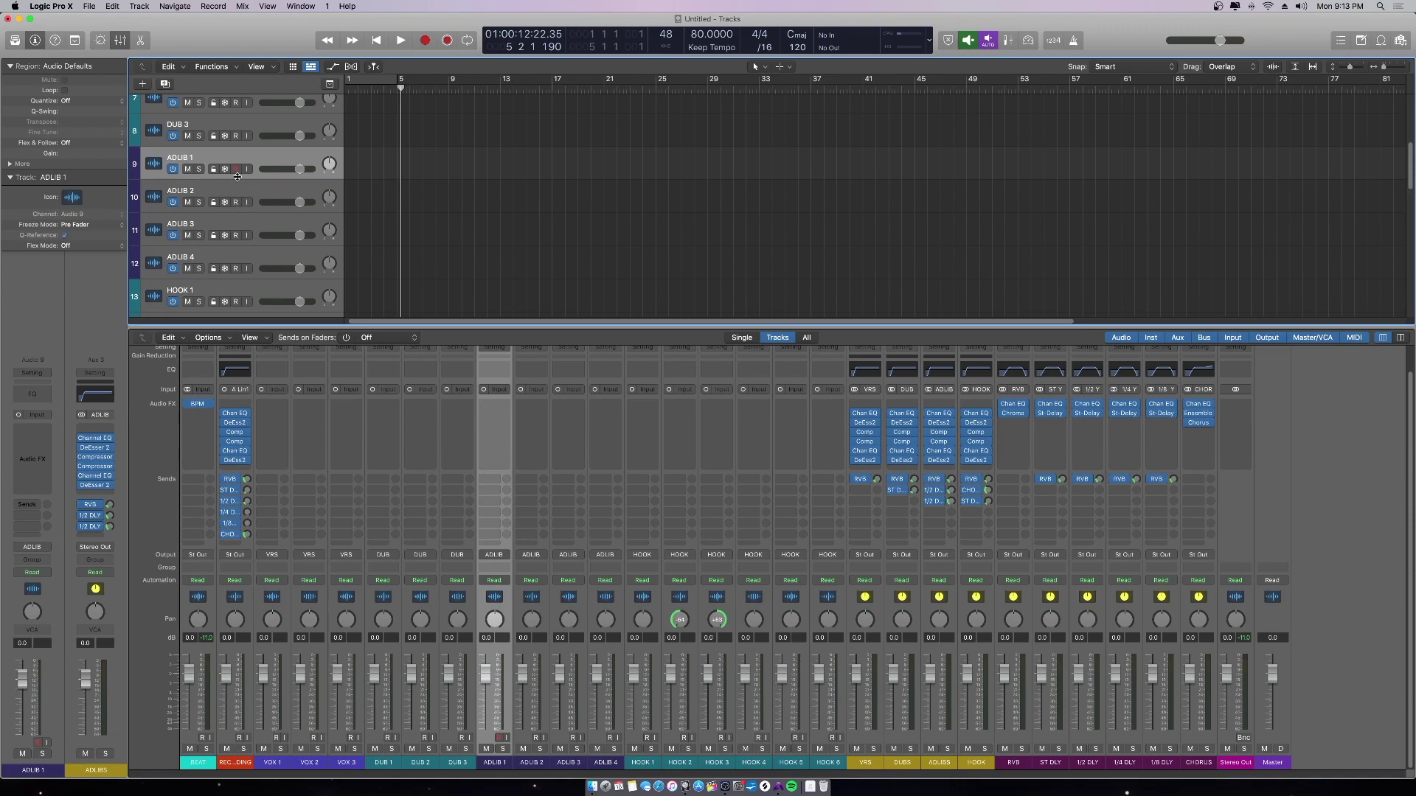
# Examine how VOX 1–3 and DUB 1–3 are routed to the VRS and DUBS aux channels.
pyautogui.click(867, 765)
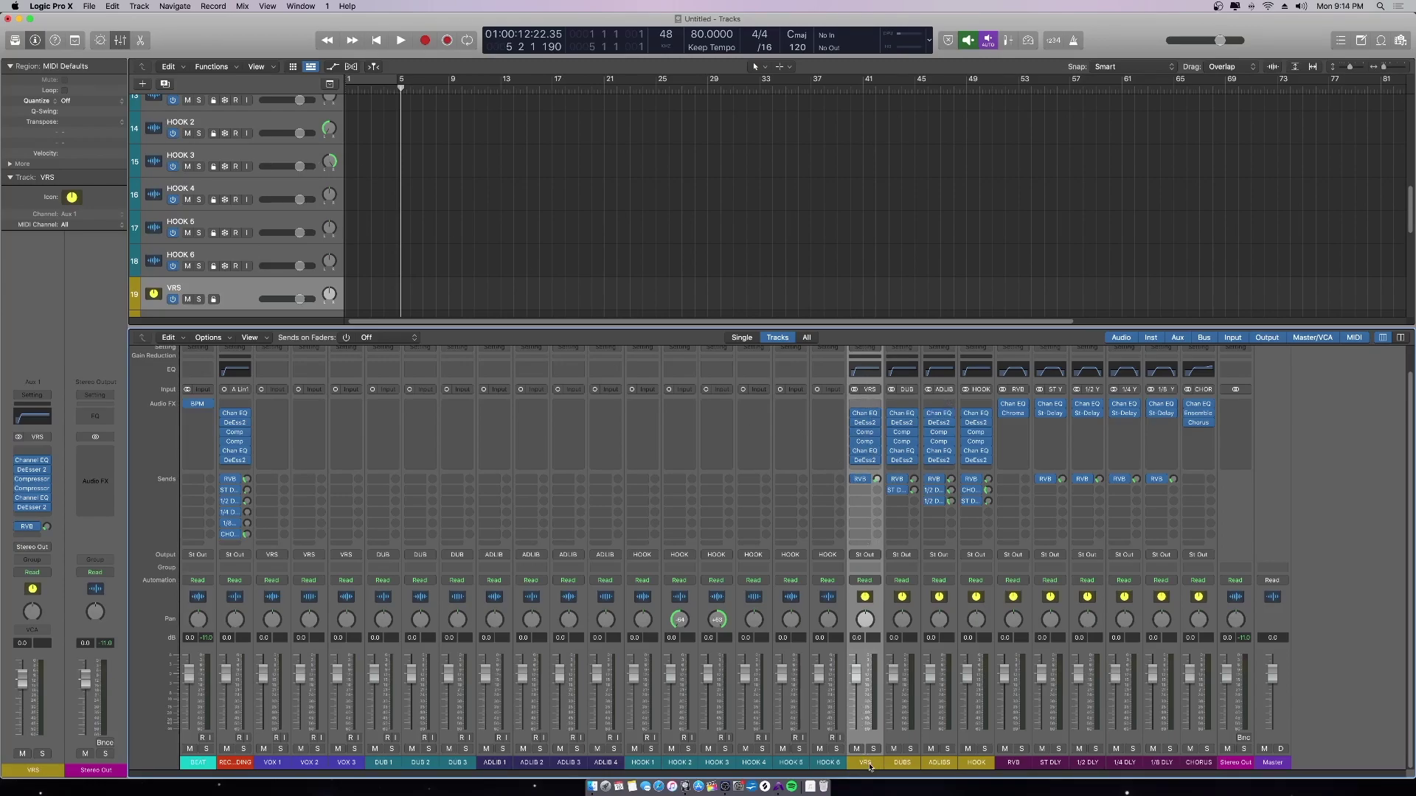
pyautogui.click(260, 764)
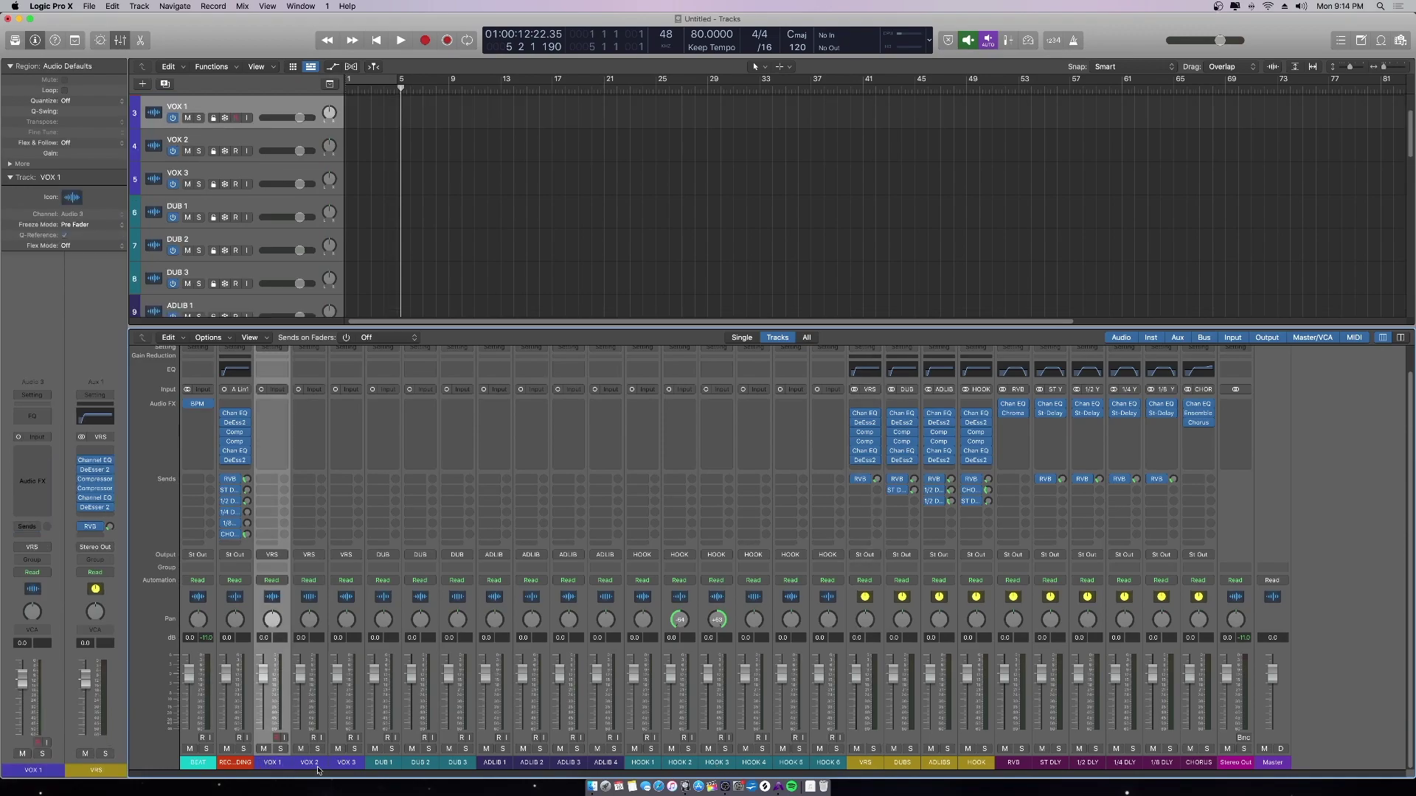
pyautogui.keyDown('shift'); pyautogui.click(345, 764); pyautogui.keyUp('shift')
pyautogui.click(860, 764)
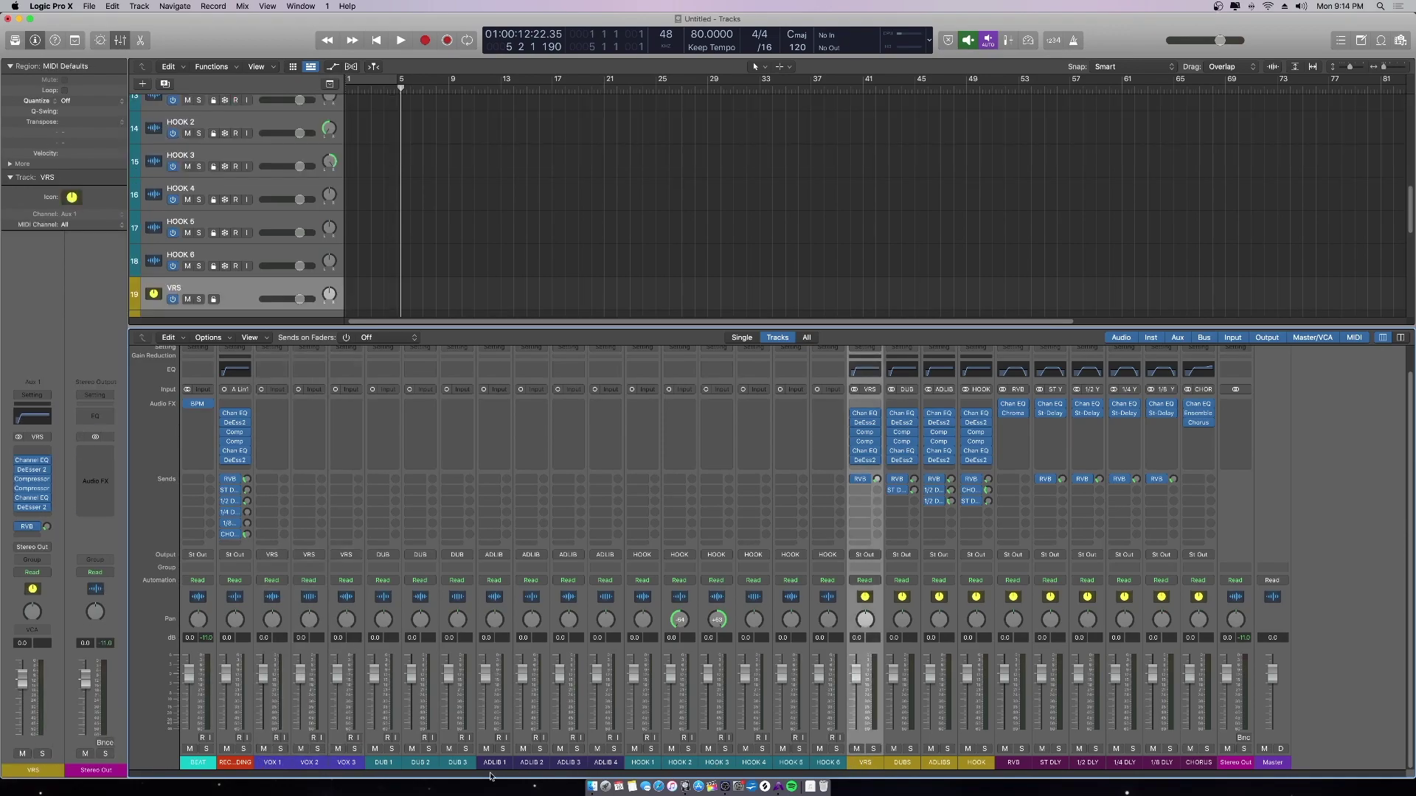
pyautogui.click(391, 764)
pyautogui.keyDown('shift'); pyautogui.click(459, 764); pyautogui.keyUp('shift')
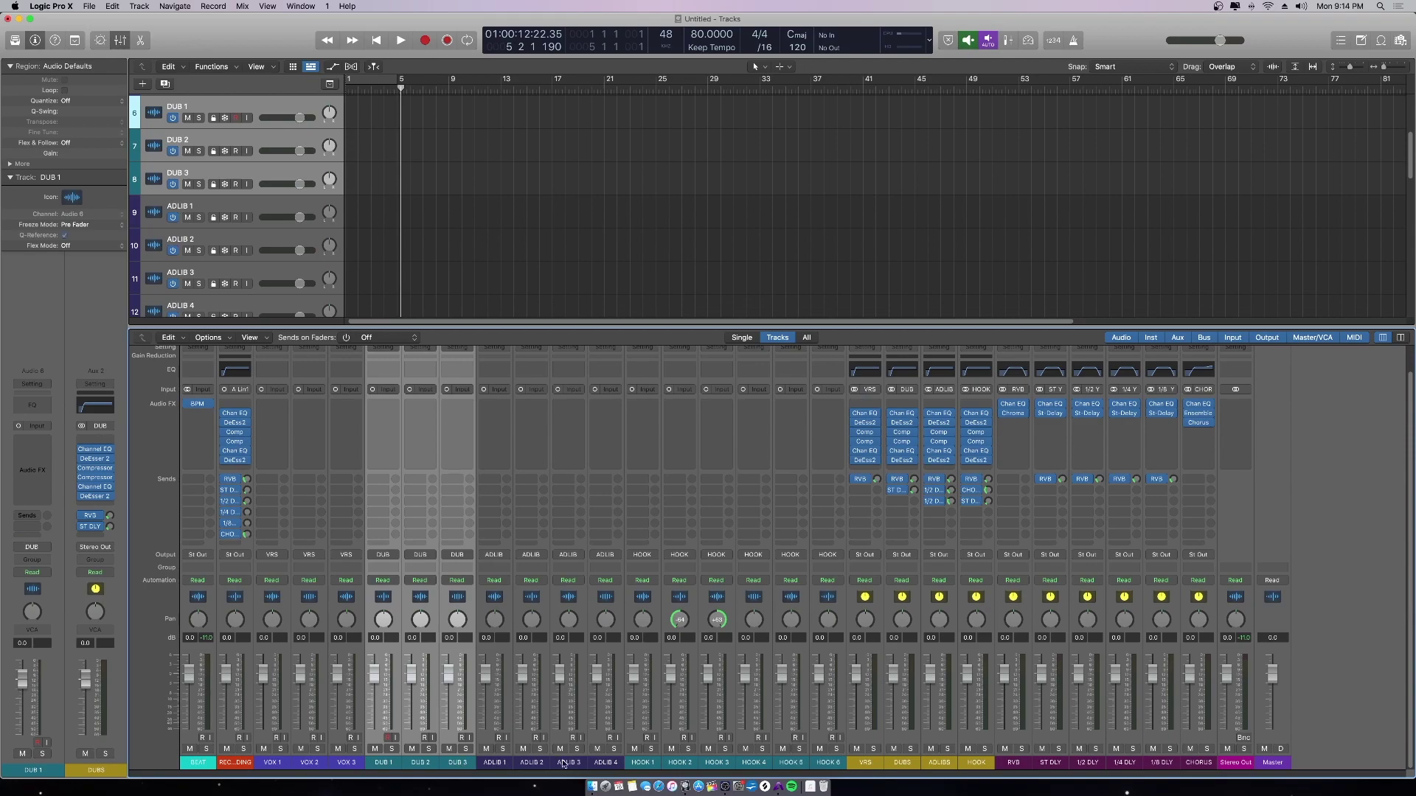
pyautogui.click(911, 768)
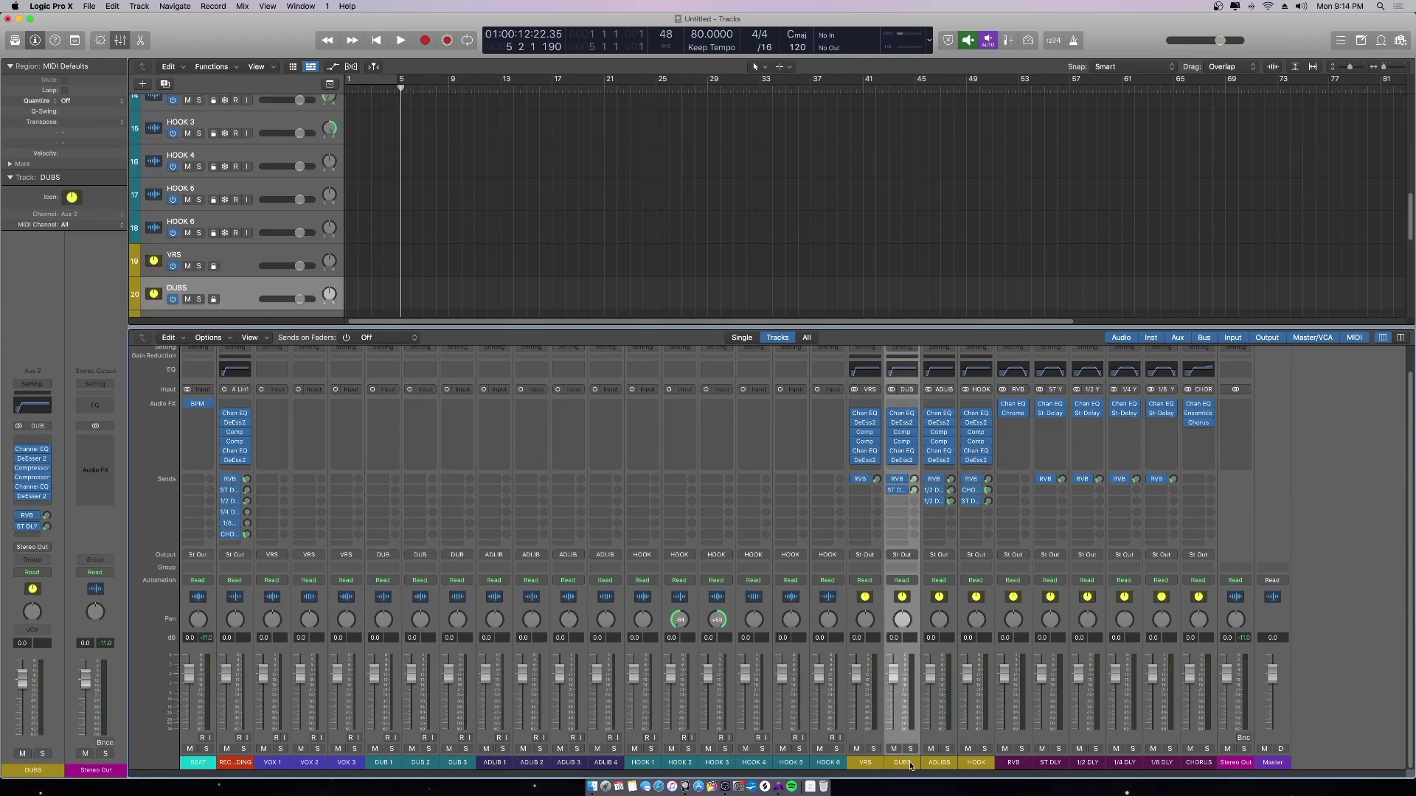
# Examine how ADLIB 1–4 and HOOK 1–6 are routed to the ADLIBS and HOOK aux channels.
pyautogui.click(494, 764)
pyautogui.keyDown('shift'); pyautogui.click(605, 764); pyautogui.keyUp('shift')
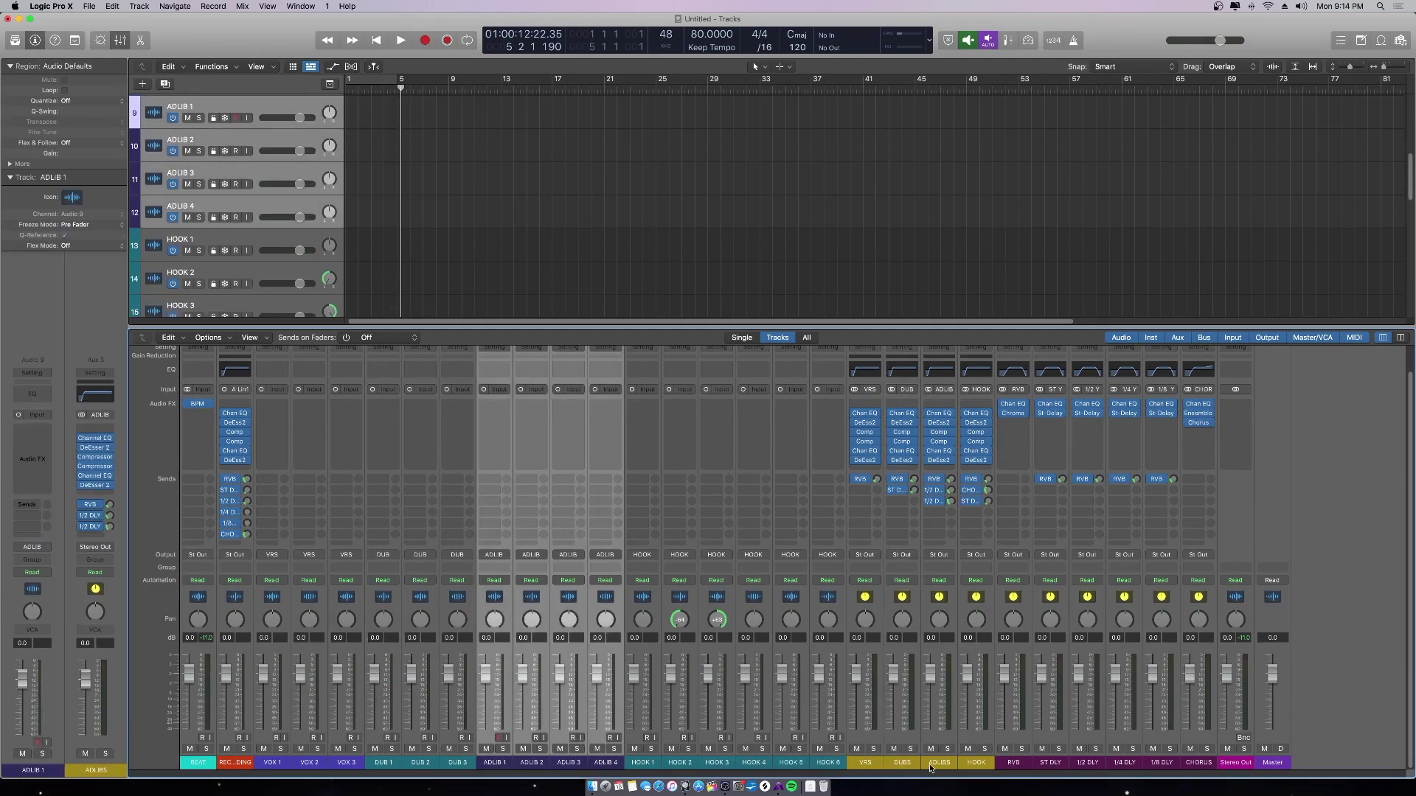
pyautogui.click(938, 764)
pyautogui.click(652, 765)
pyautogui.keyDown('shift'); pyautogui.click(828, 764); pyautogui.keyUp('shift')
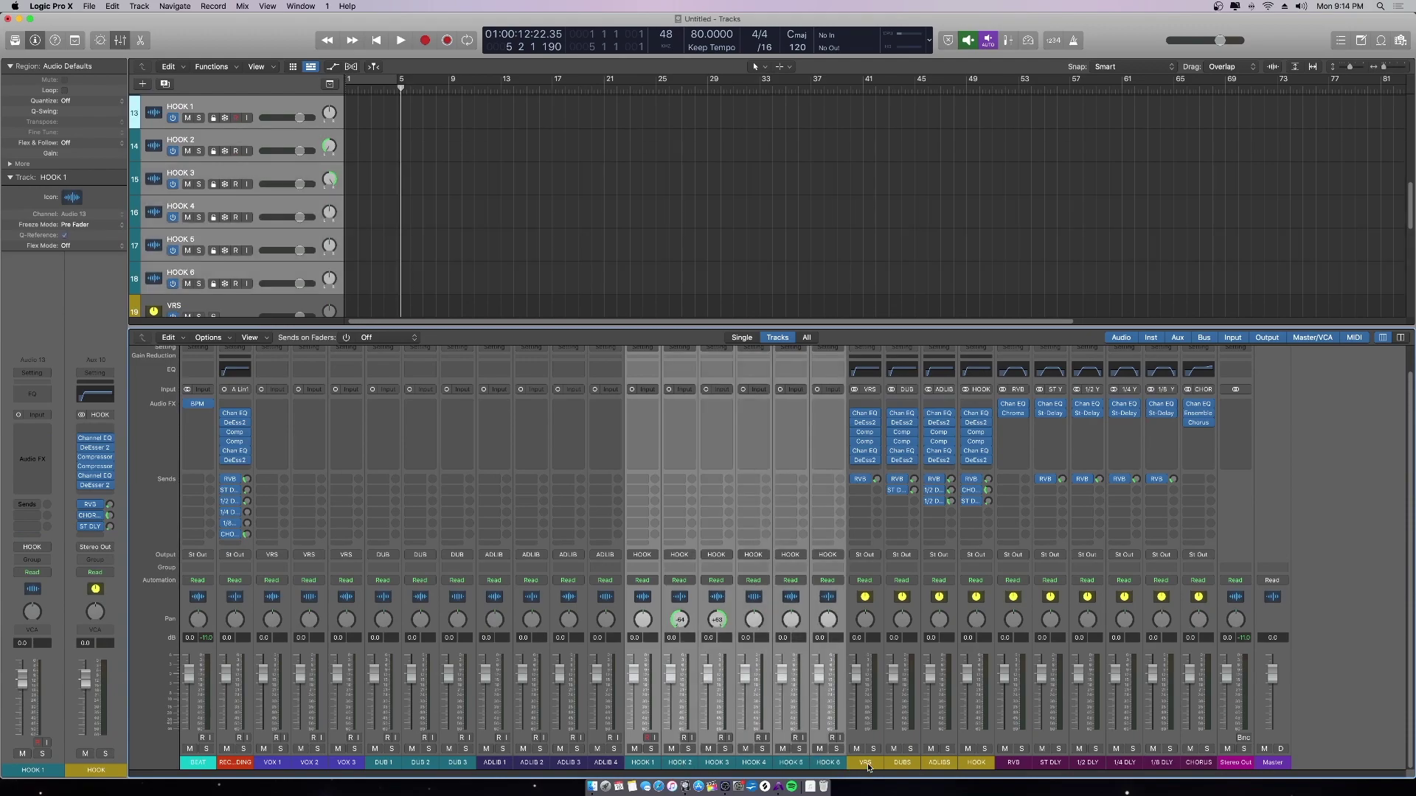
pyautogui.click(985, 764)
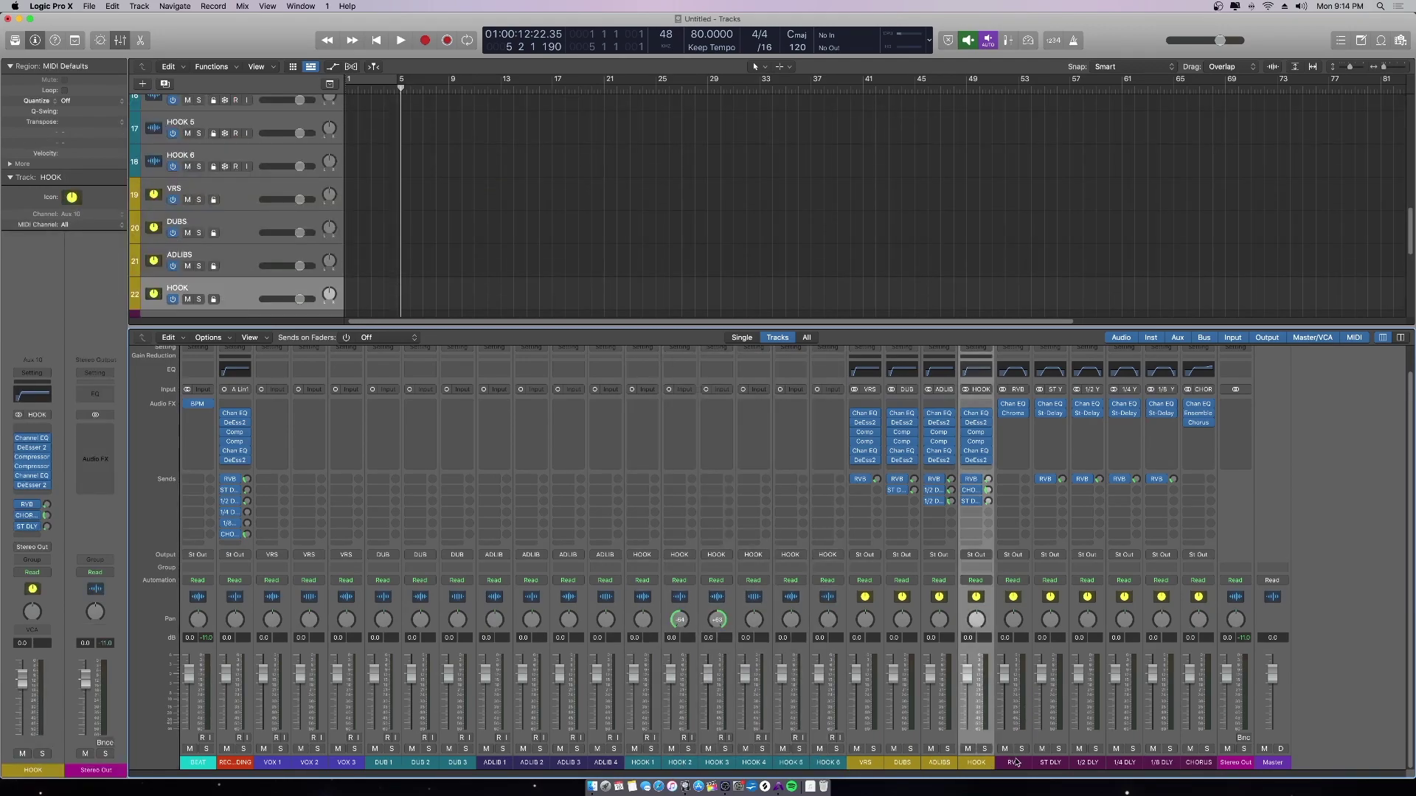
# Select the effect channels from RVB to CHORUS and view the buses available for an empty send on the VRS channel.
pyautogui.click(1016, 763)
pyautogui.keyDown('shift'); pyautogui.click(1198, 762); pyautogui.keyUp('shift')
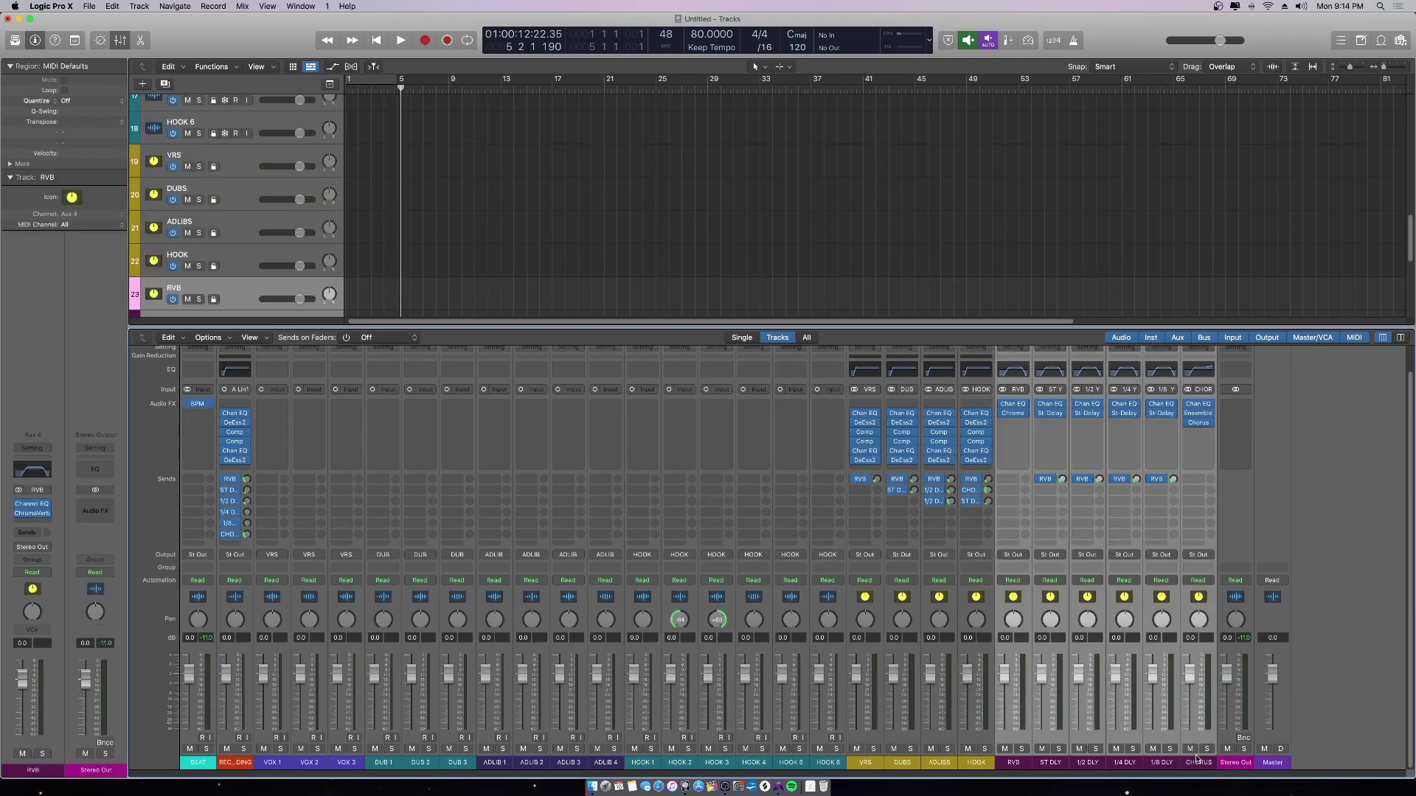
pyautogui.click(862, 490)
pyautogui.moveTo(866, 503)
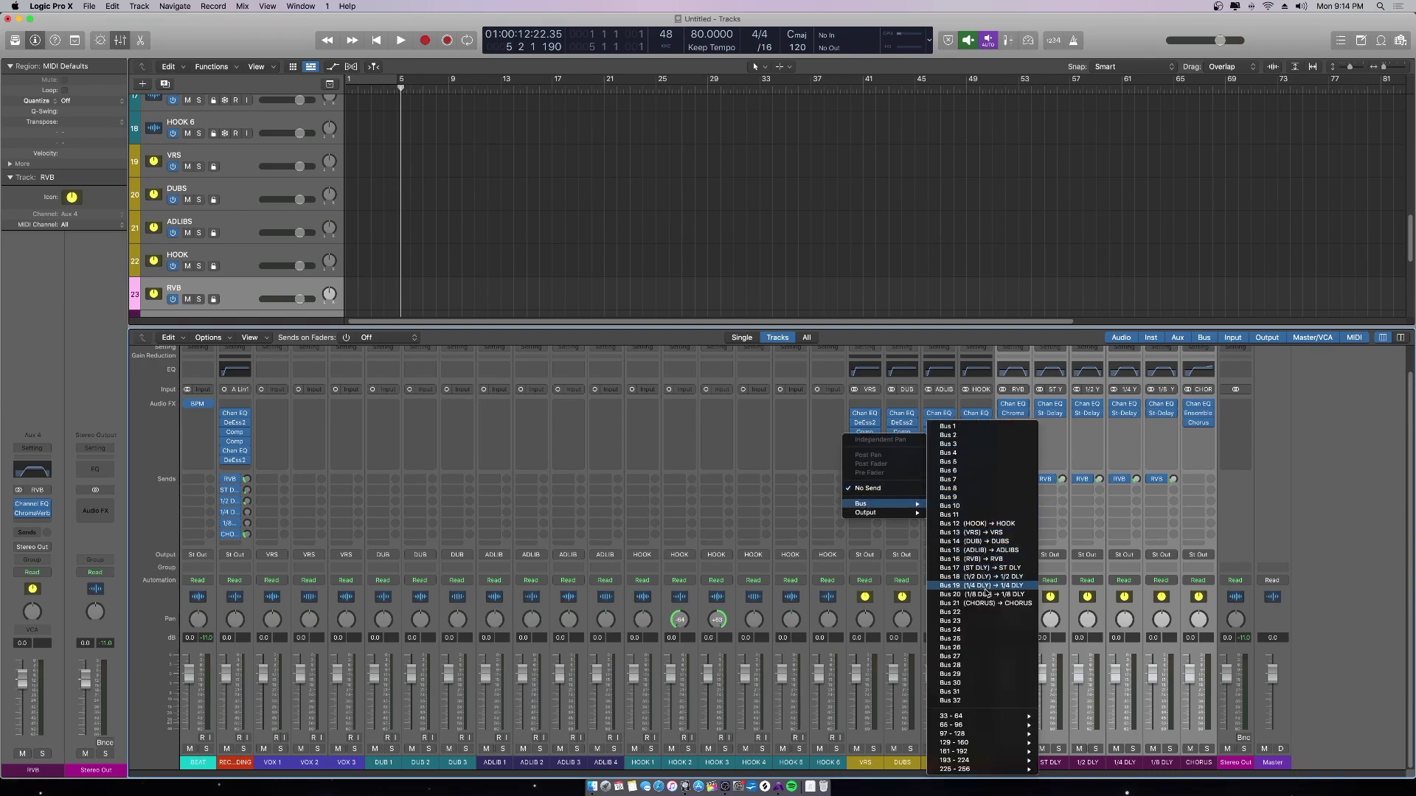
pyautogui.click(765, 226)
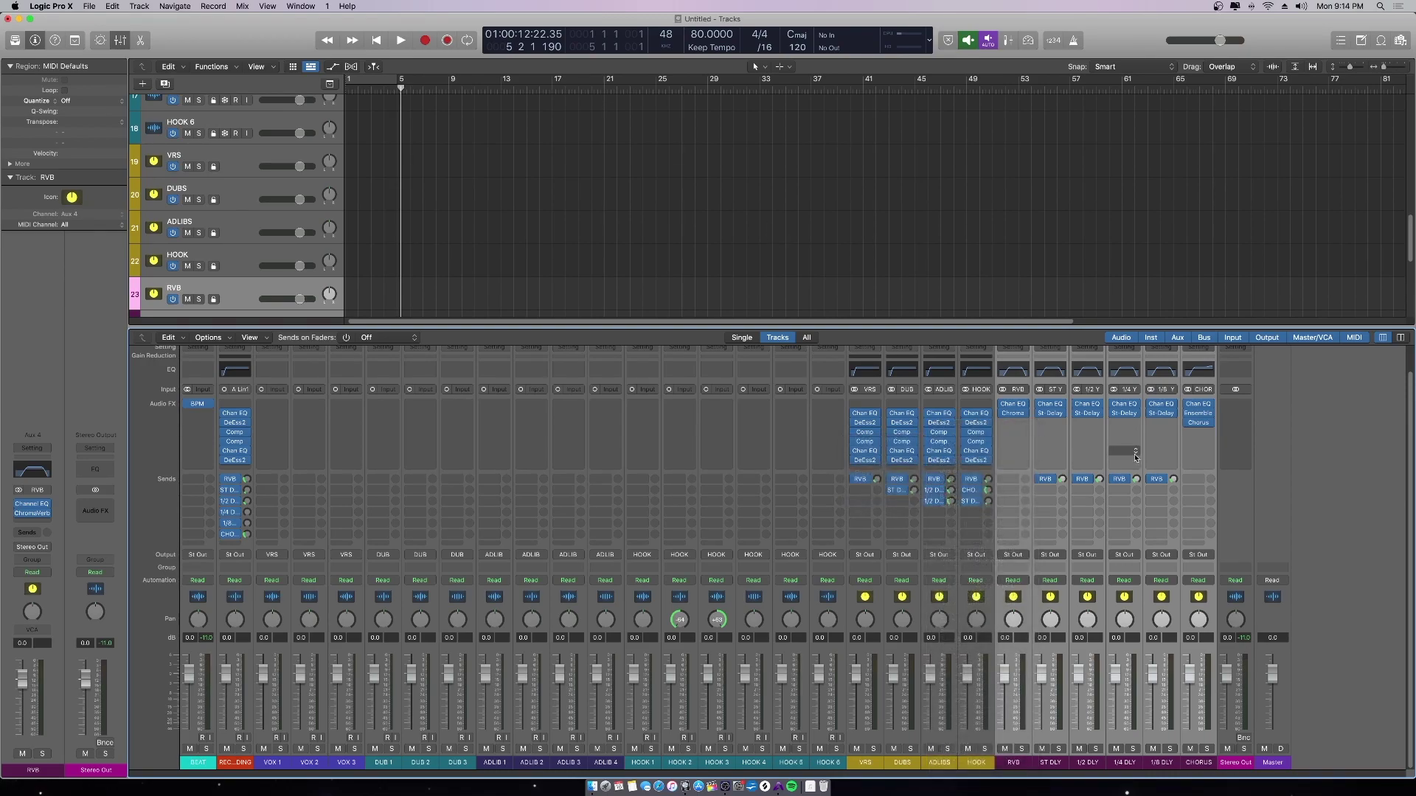
# Inspect the 1/2 DLY, 1/4 DLY, 1/8 DLY and CHORUS effect channels one by one.
pyautogui.click(1098, 764)
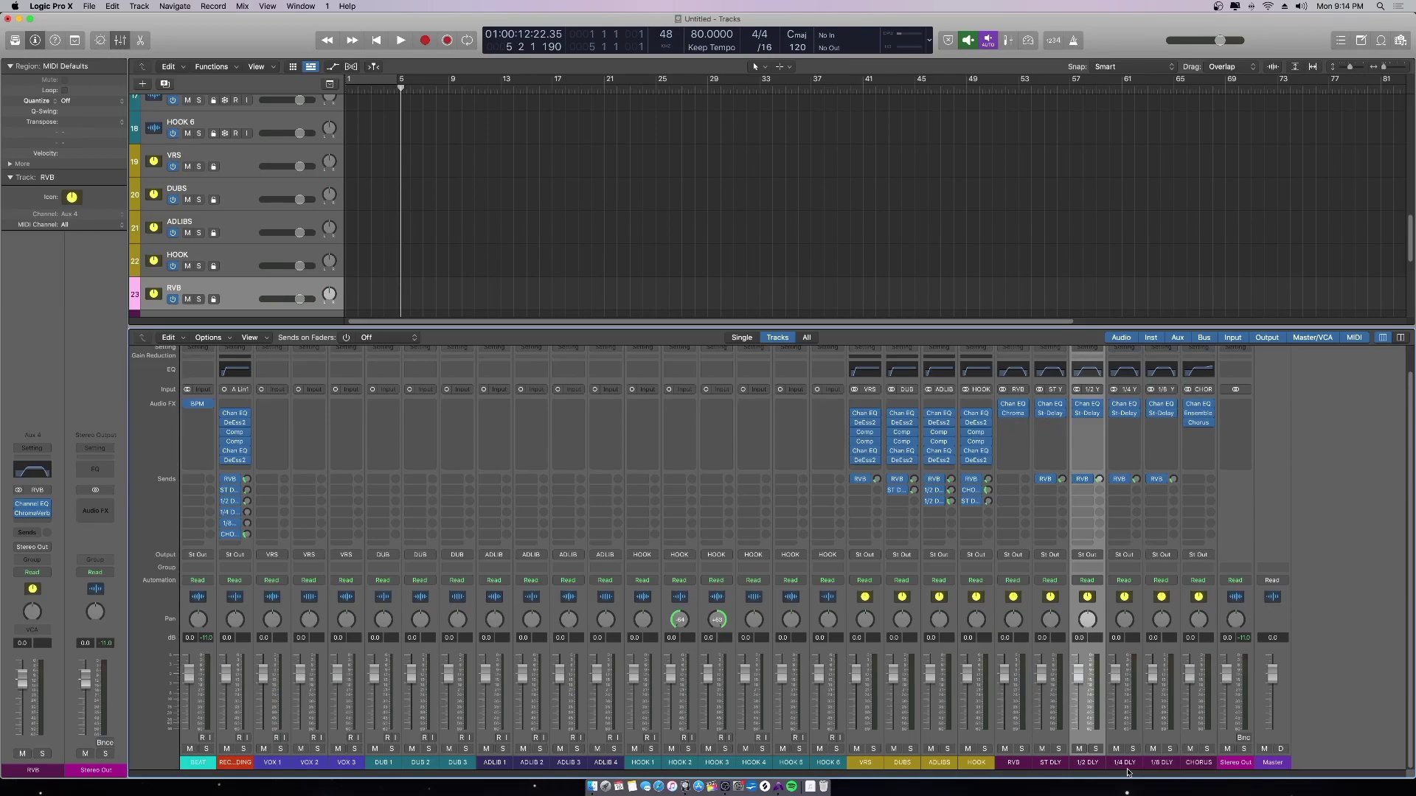
pyautogui.click(1126, 764)
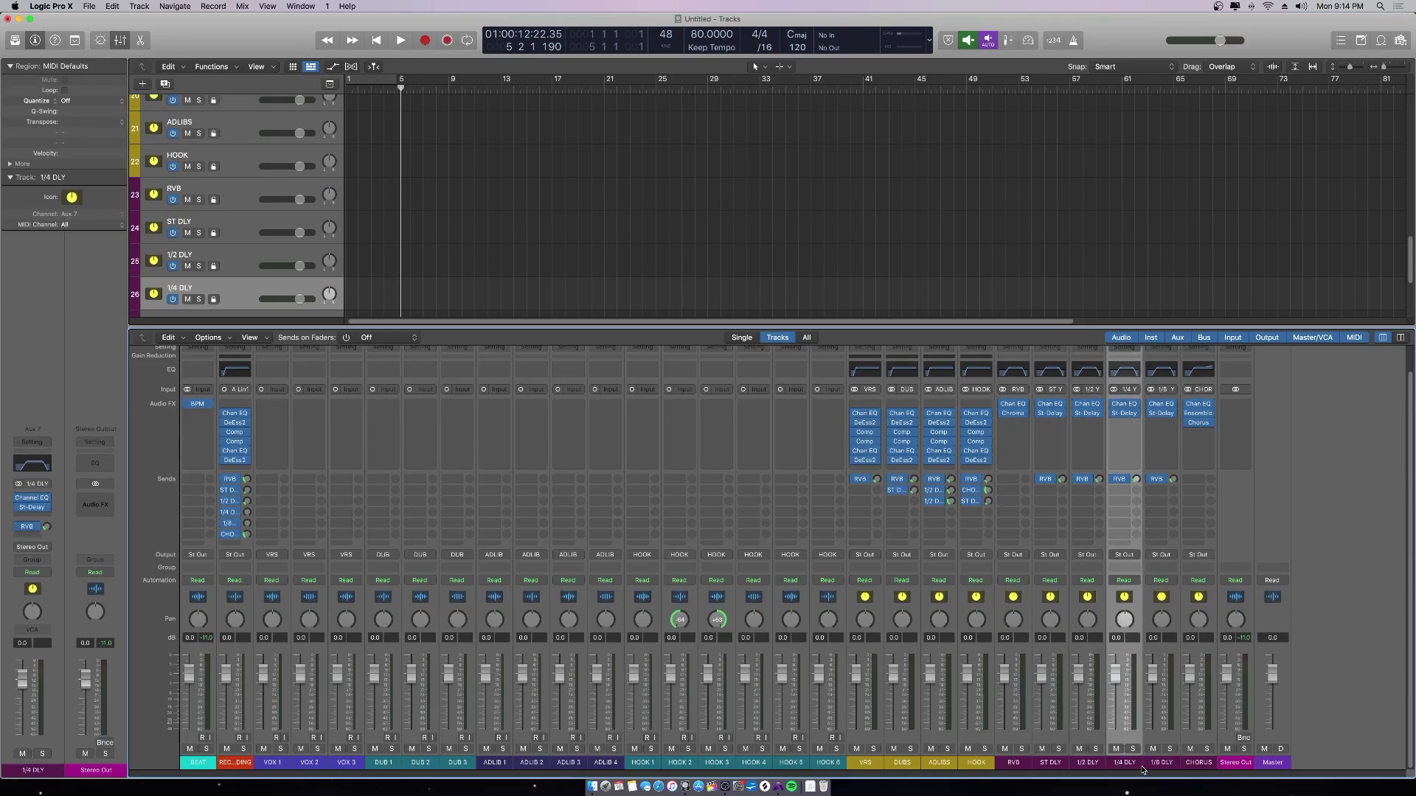
pyautogui.click(1161, 764)
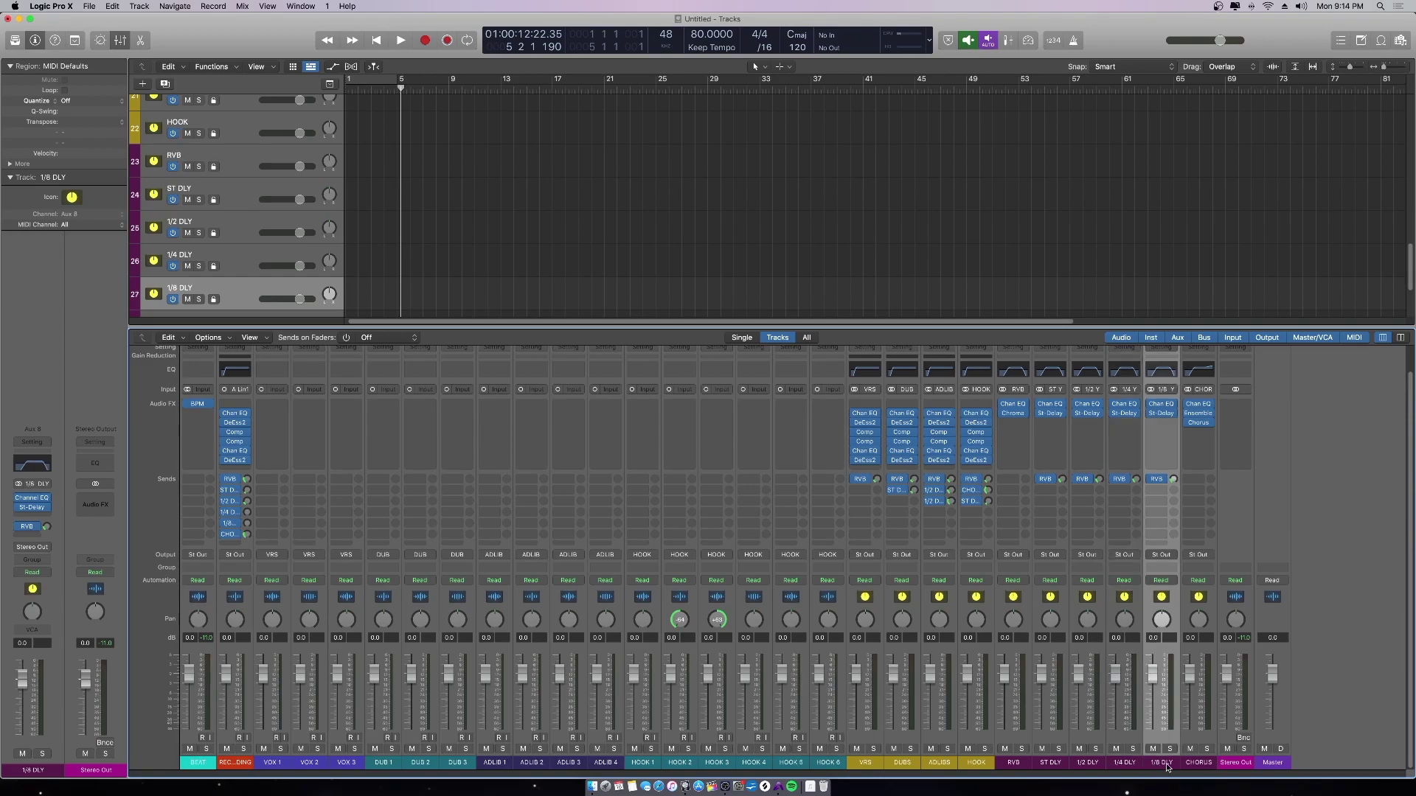
pyautogui.click(1197, 764)
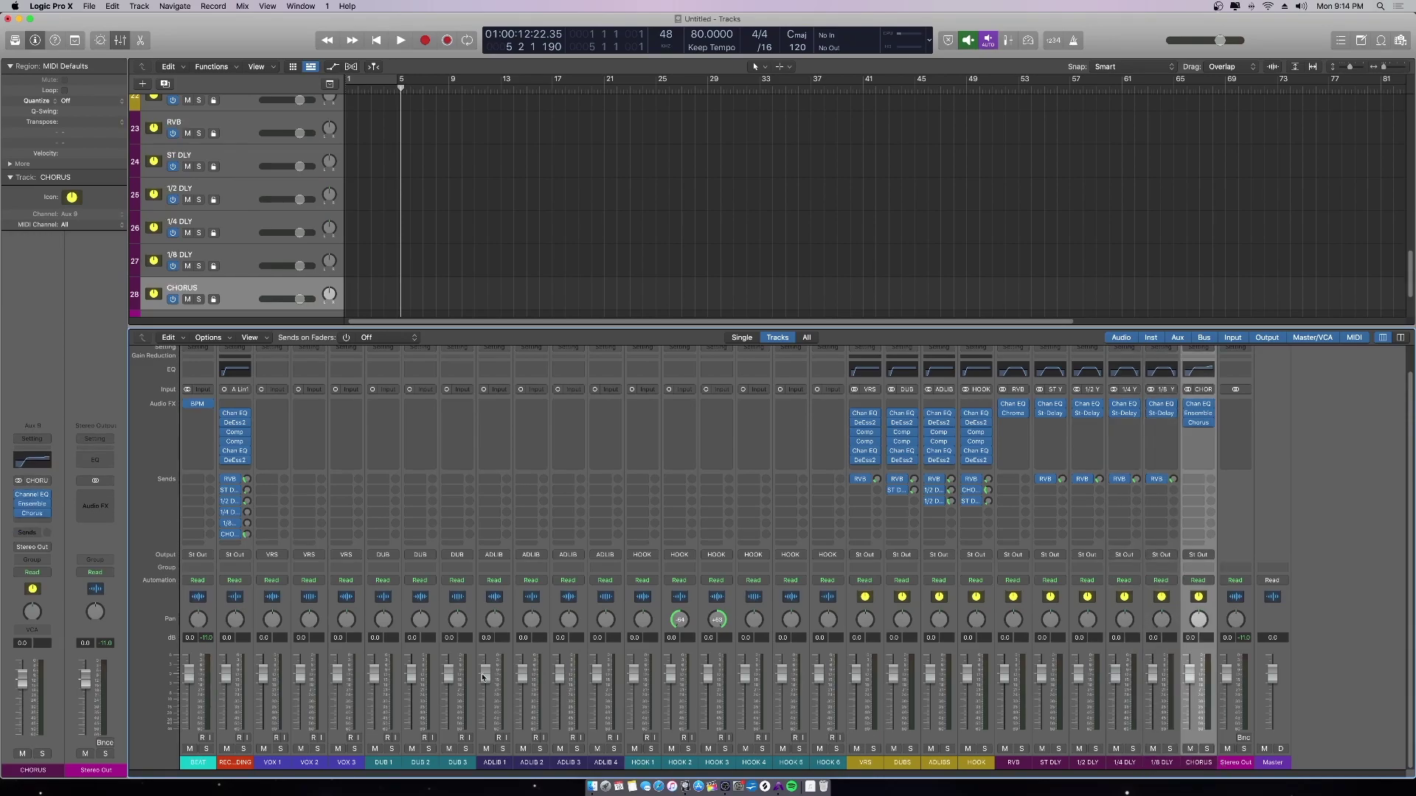
# Place the playhead at bar 4 and select the RECORDING track to show its plug-in chain.
pyautogui.click(266, 764)
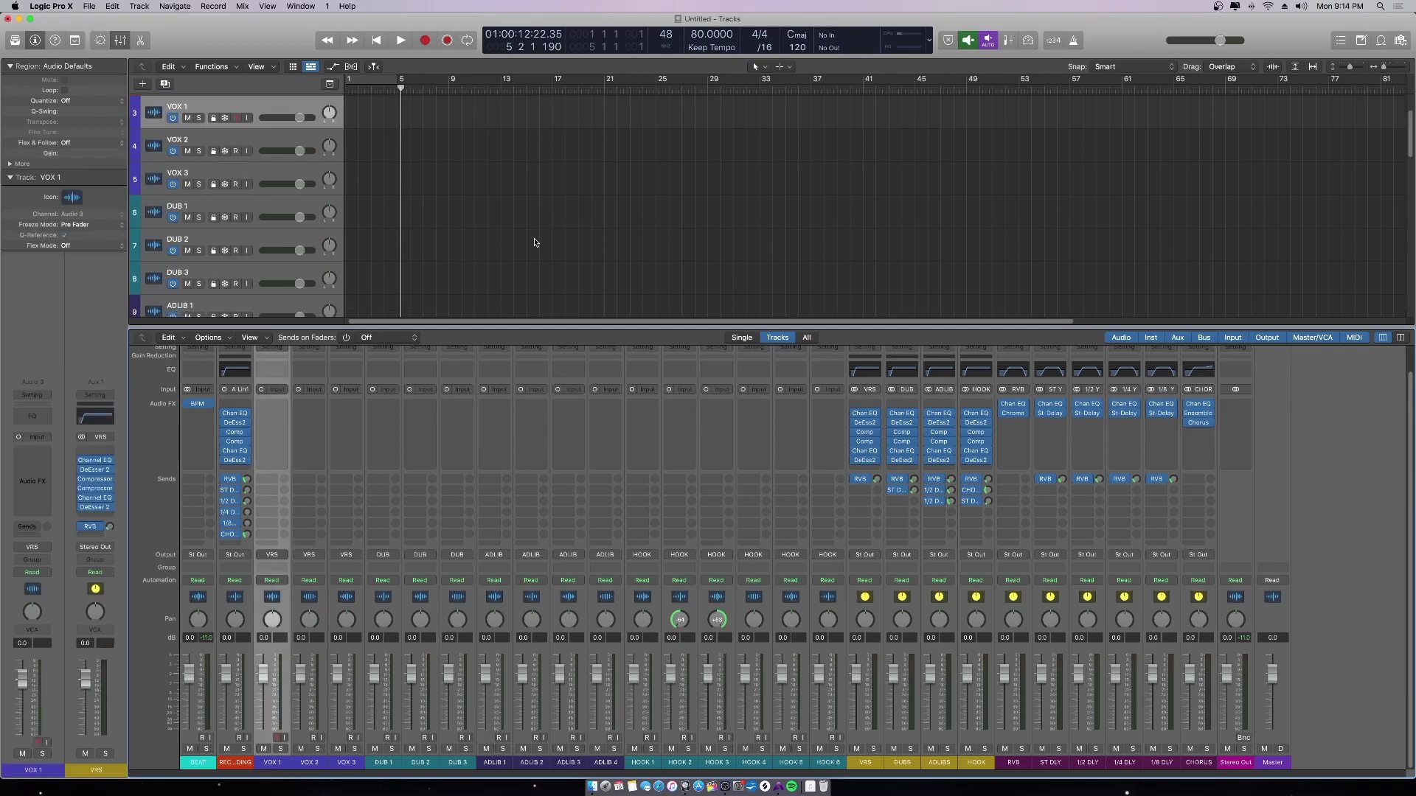
pyautogui.hscroll(-1, 478, 175)
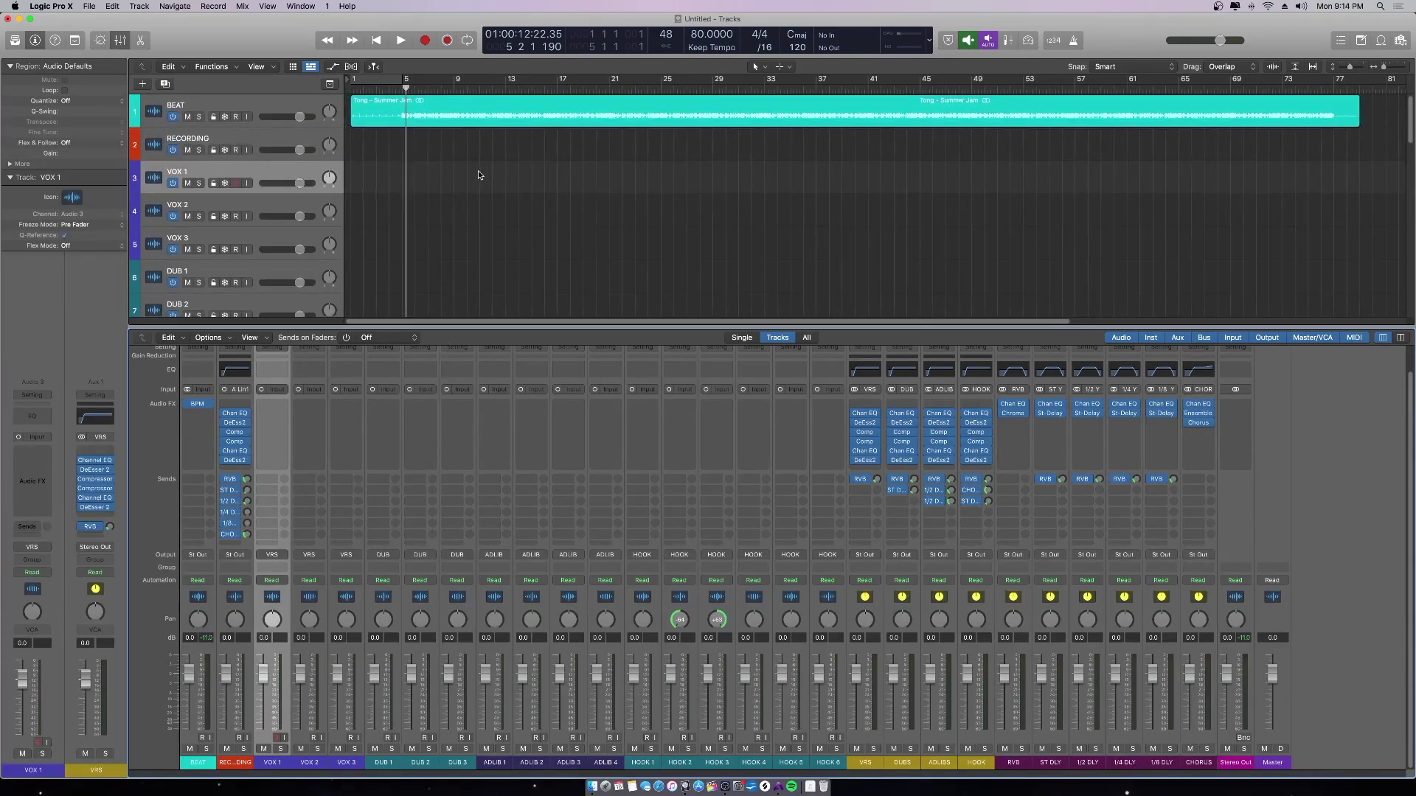
pyautogui.click(387, 89)
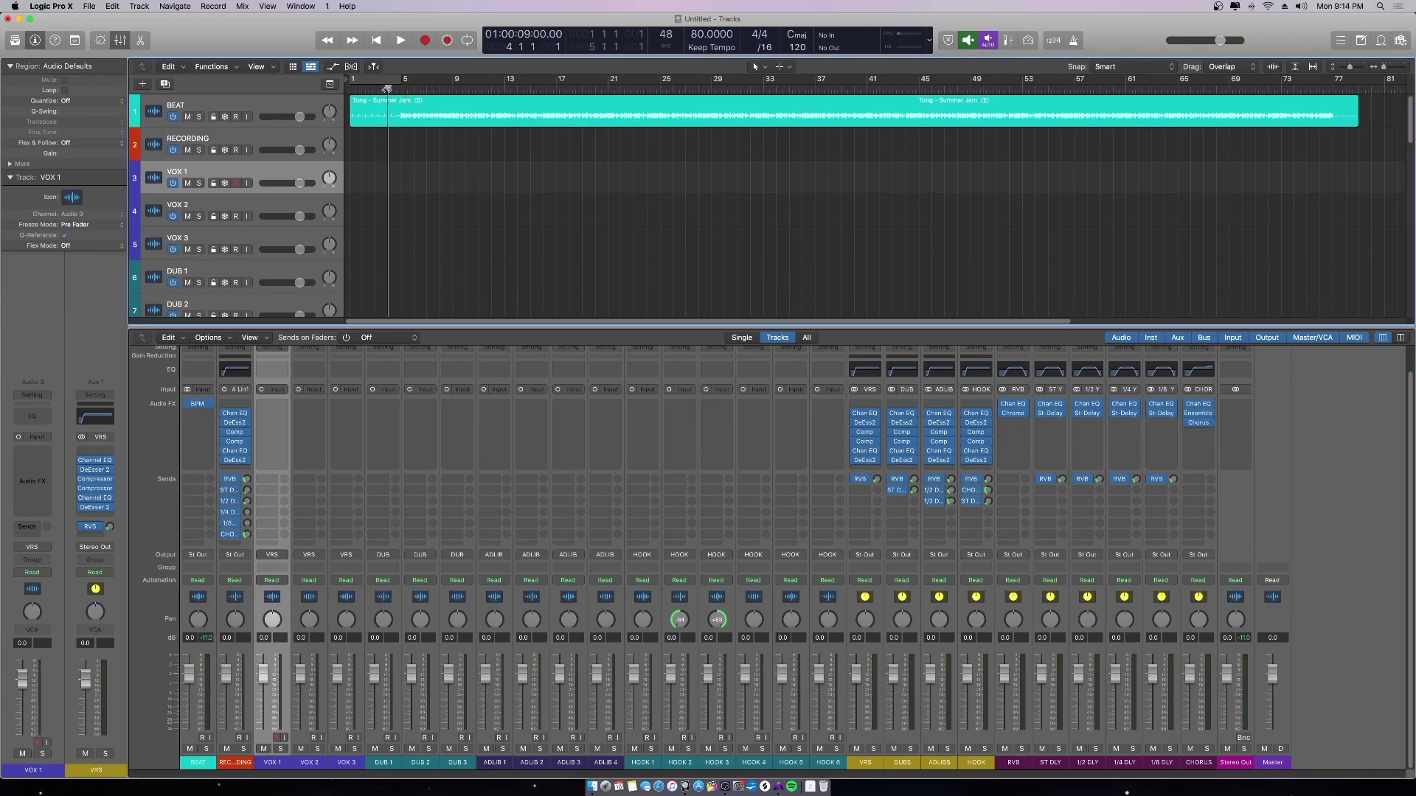
pyautogui.click(246, 133)
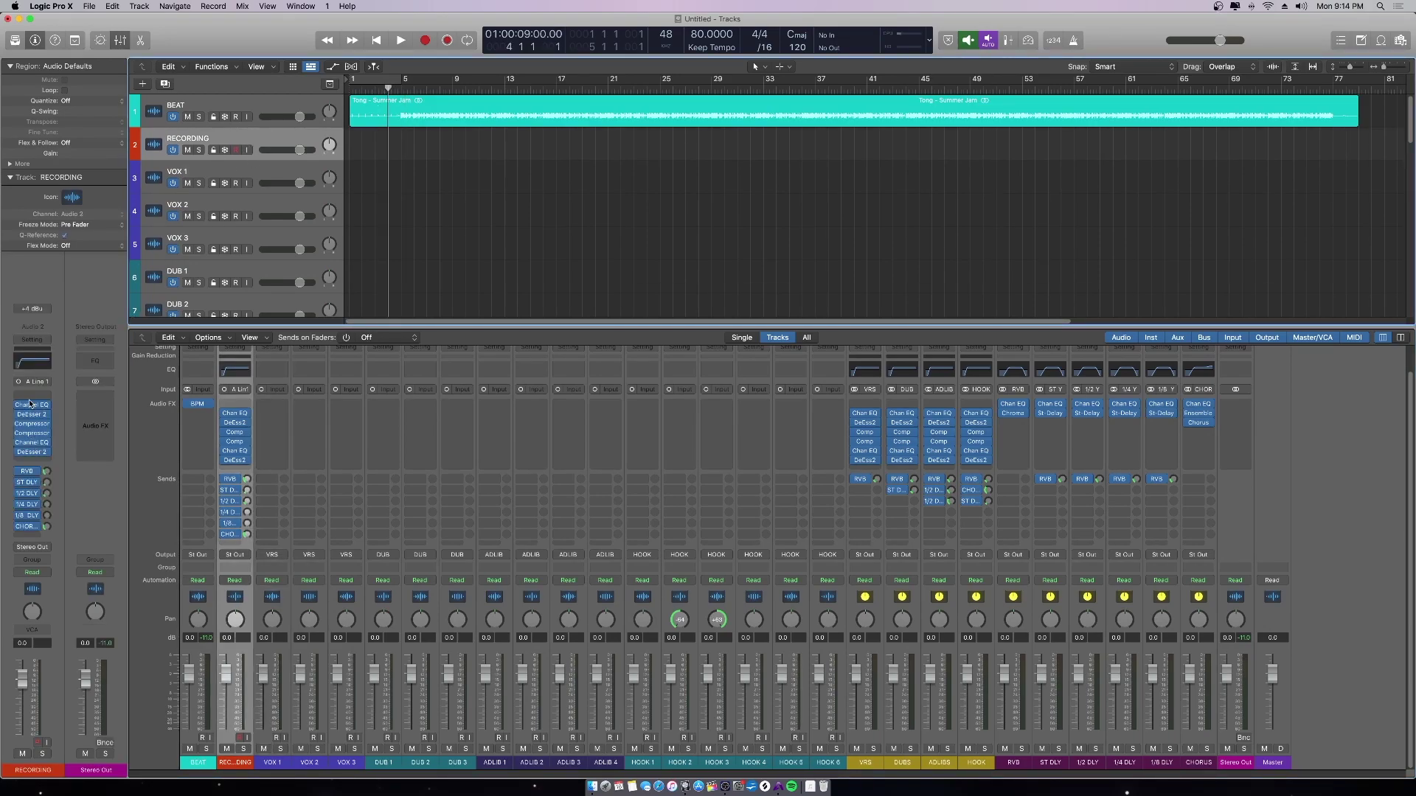
pyautogui.moveTo(20, 529)
pyautogui.moveTo(33, 408)
# Switch to Apogee Maestro 2 to examine the interface's mixer input levels and return to Logic Pro X.
pyautogui.click(763, 786)
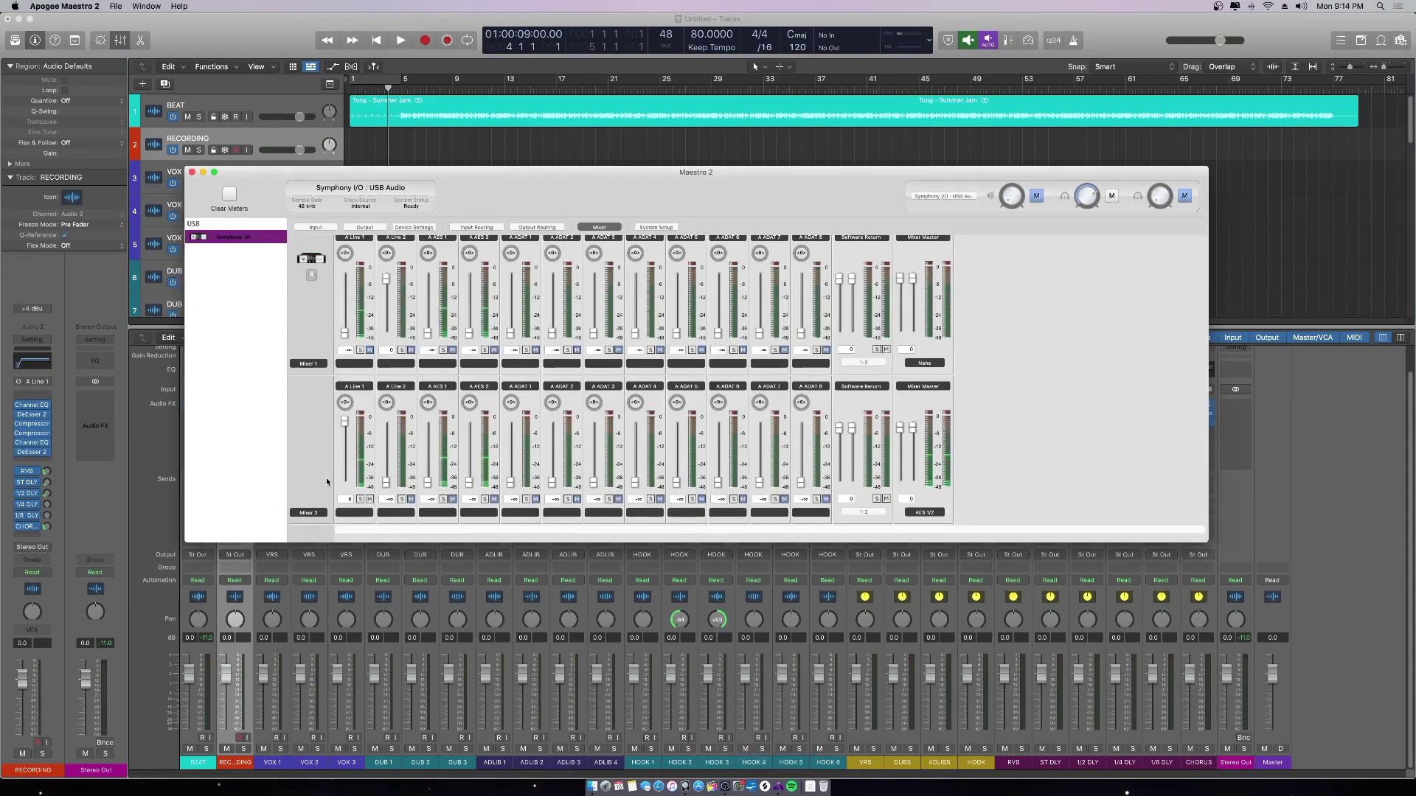
pyautogui.click(539, 568)
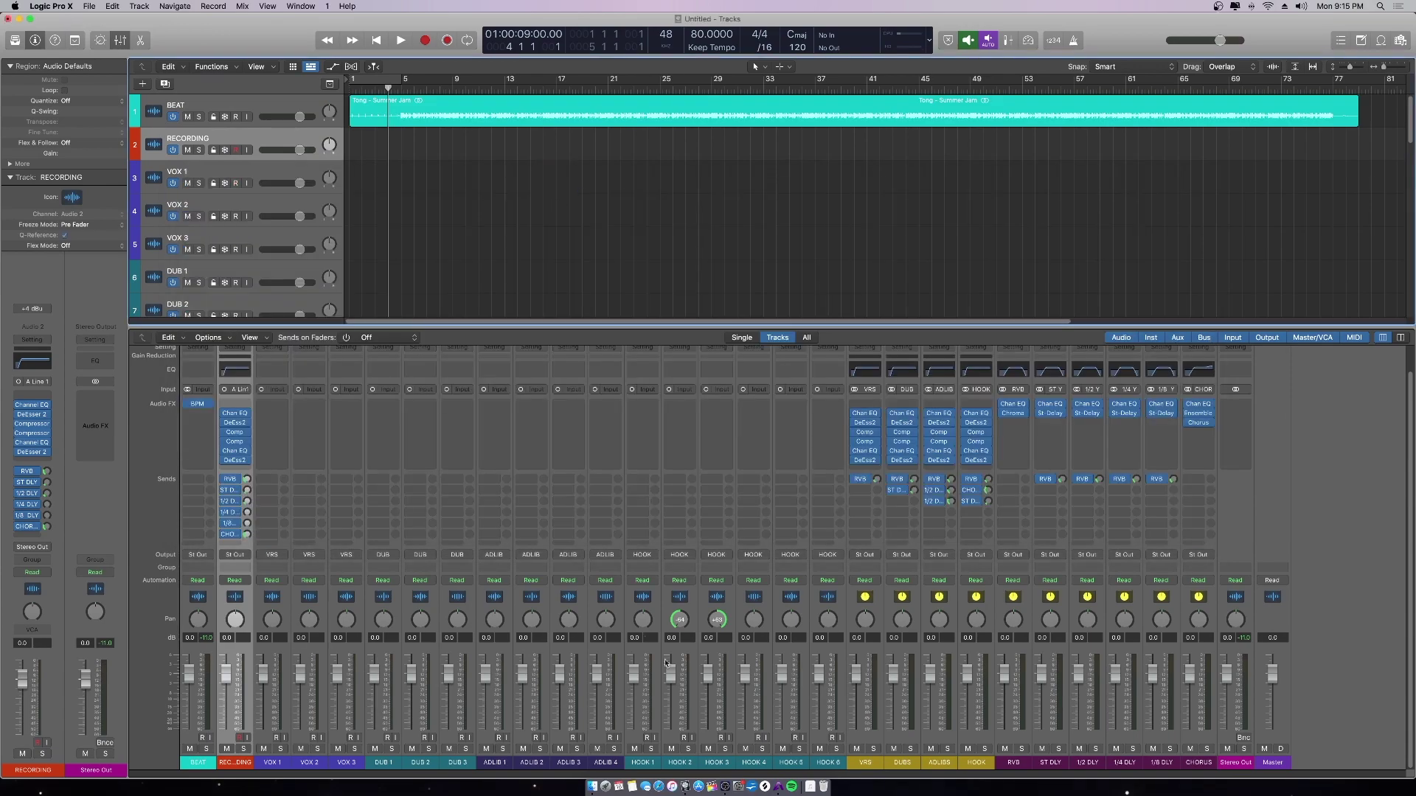
pyautogui.click(763, 786)
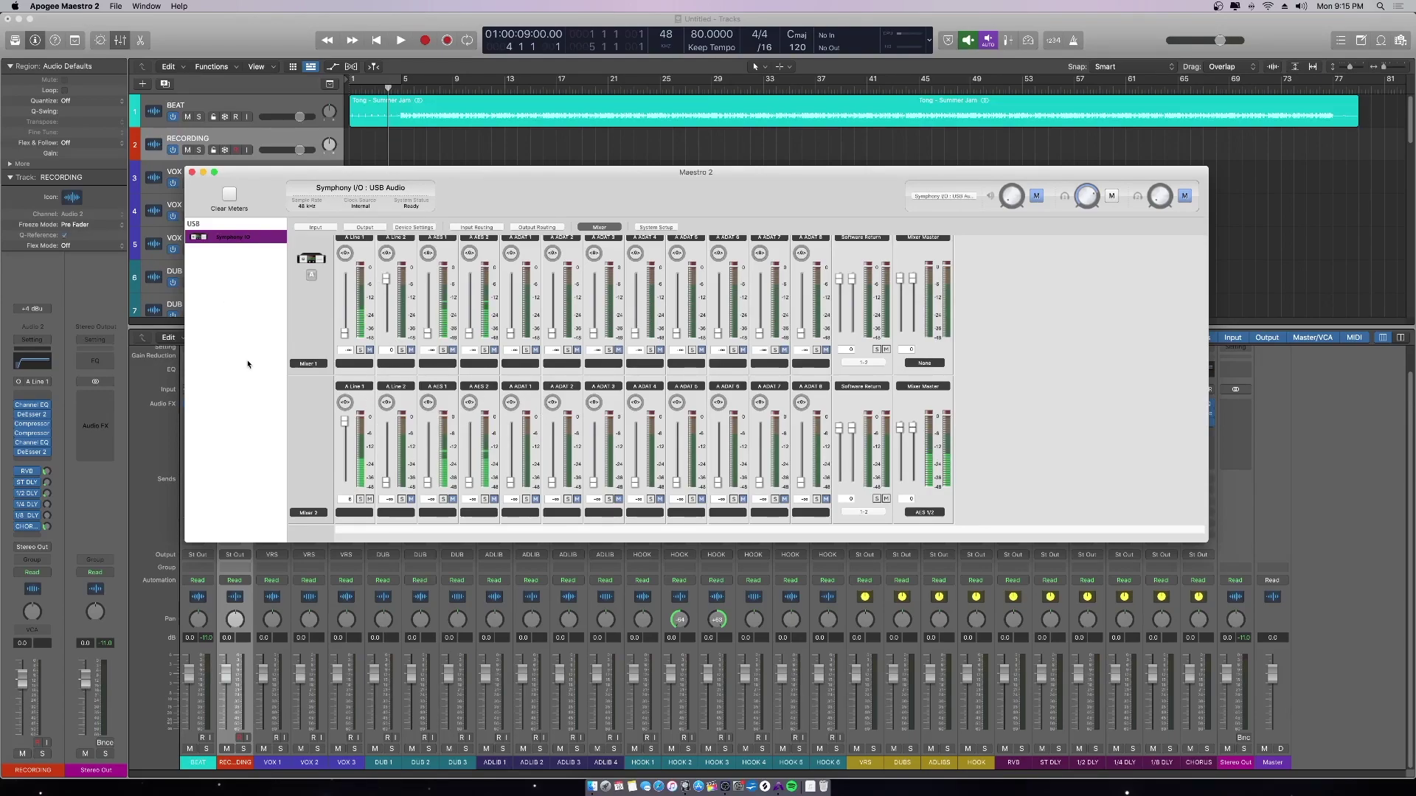
pyautogui.press('super+Tab')
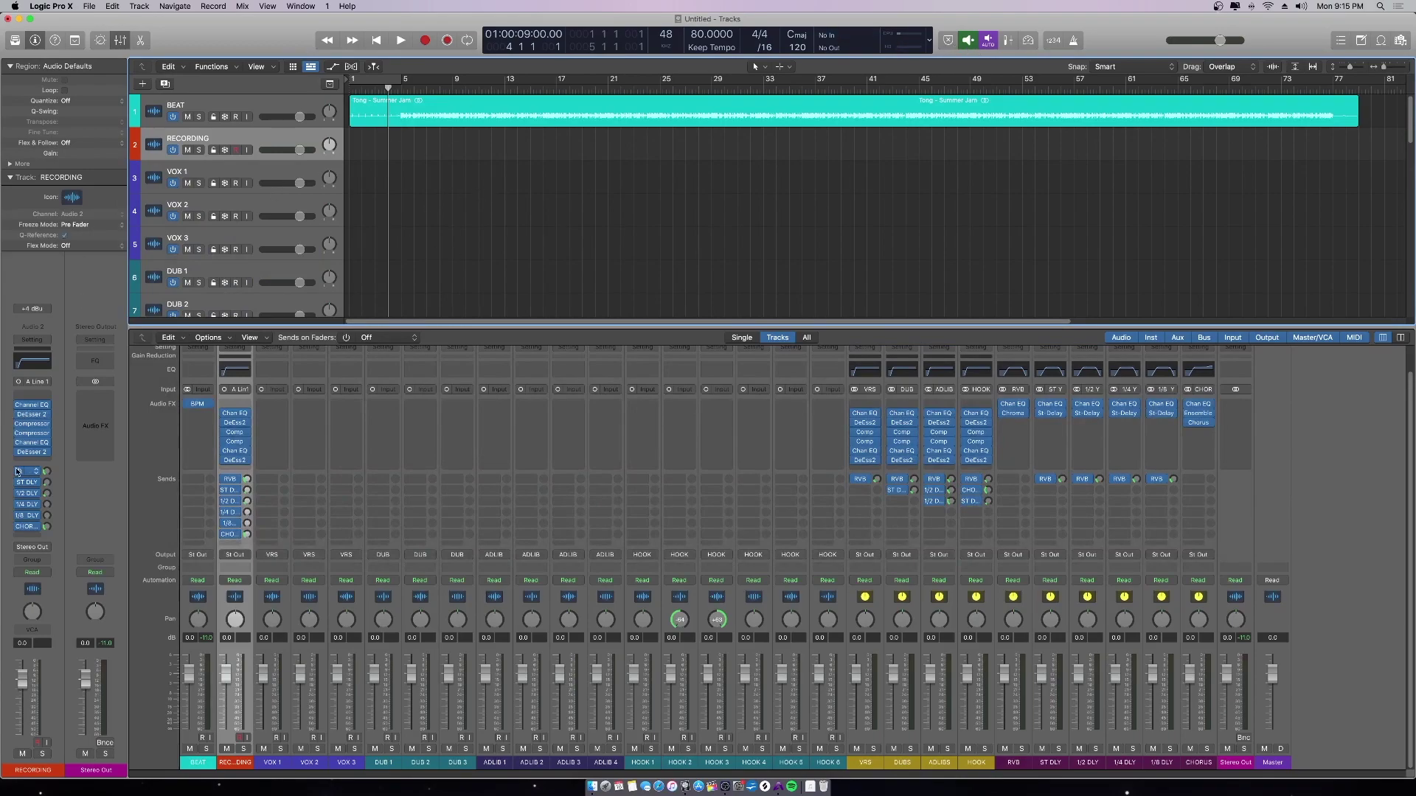
# Switch to OBS to view its capture preview and audio mixer levels.
pyautogui.press('super+Tab')
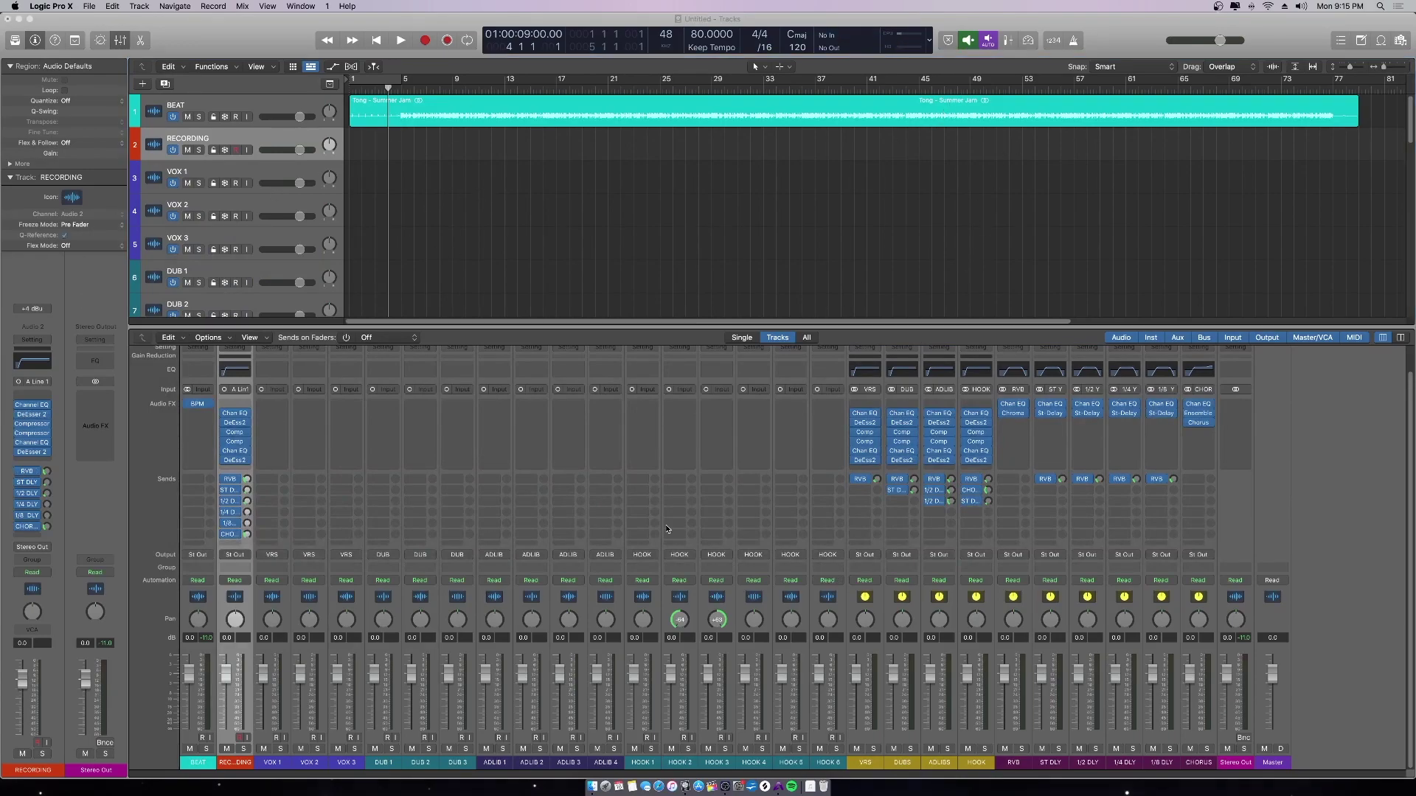
pyautogui.press('super+Tab')
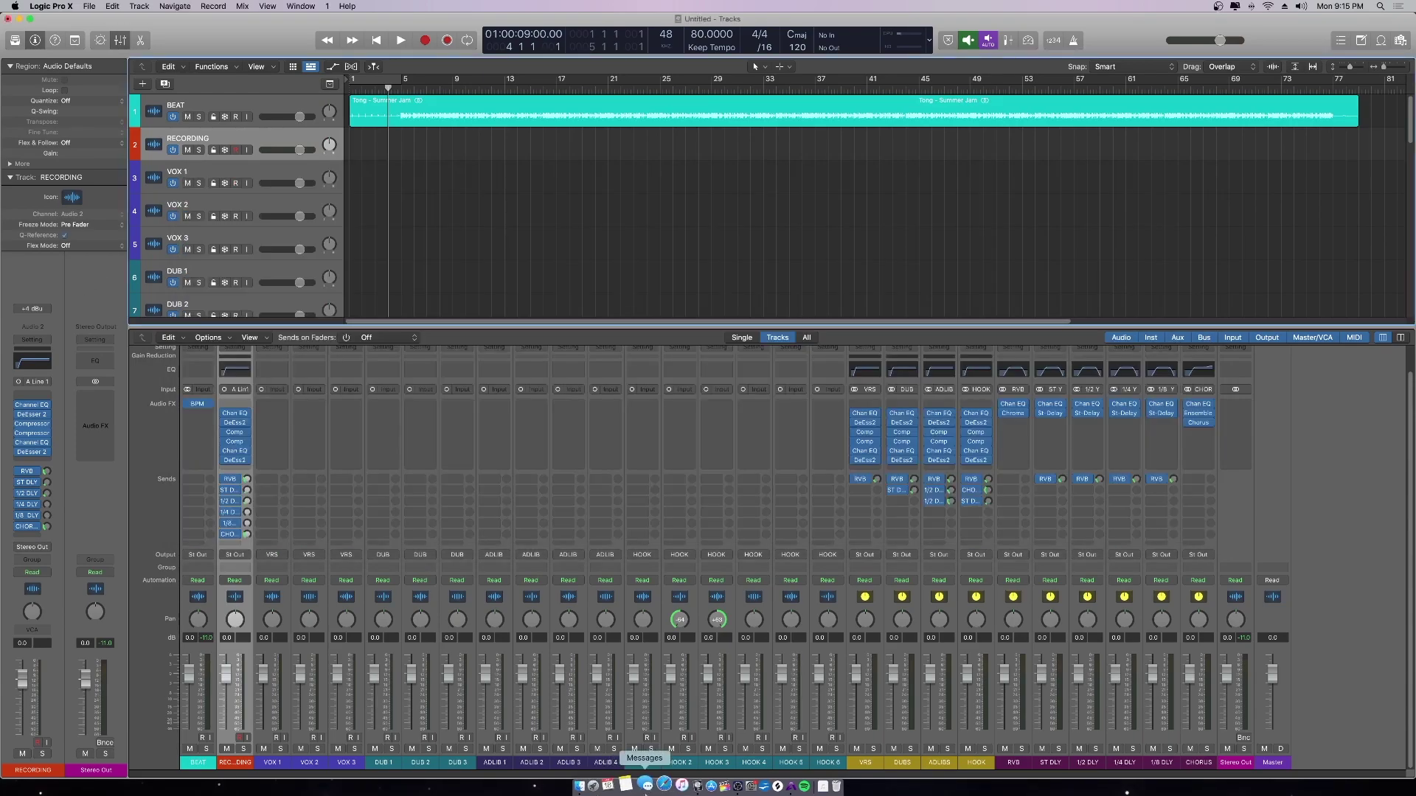
pyautogui.click(726, 784)
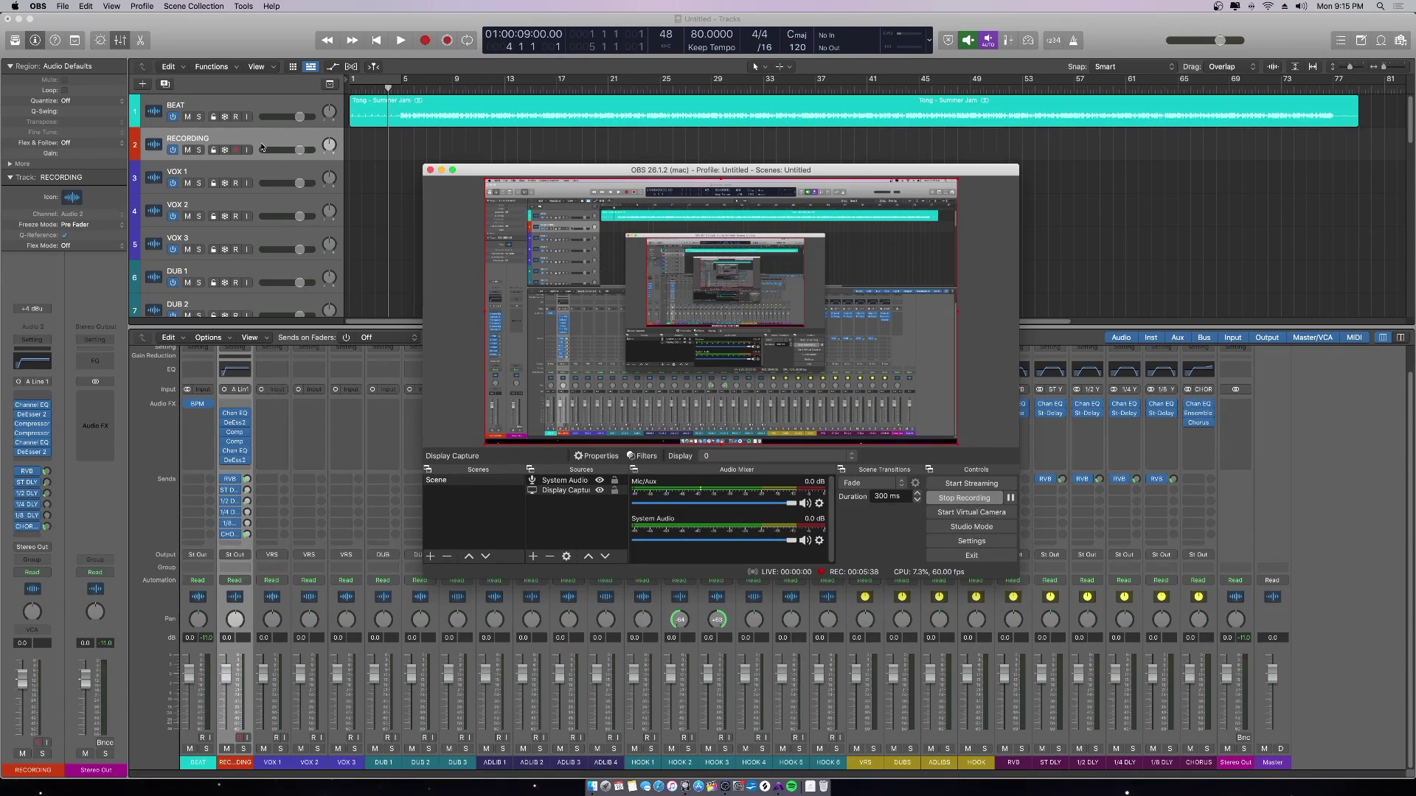
# Switch back to Logic Pro X, record-enable the RECORDING track with the playhead at the start, and bypass all its sends from RVB to CHORUS.
pyautogui.press('super+Tab')
pyautogui.press('Return')
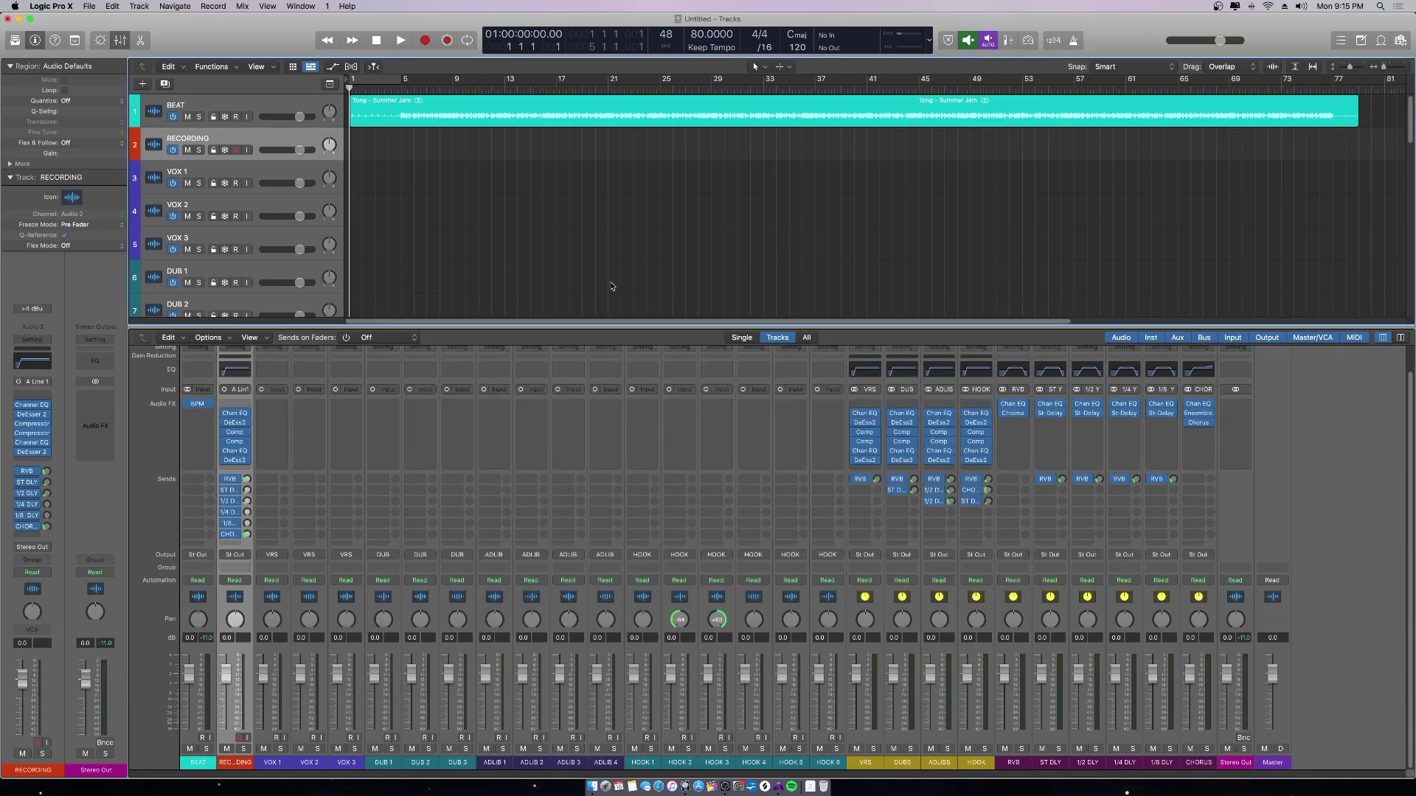
pyautogui.scroll(-1, 611, 286)
pyautogui.click(38, 743)
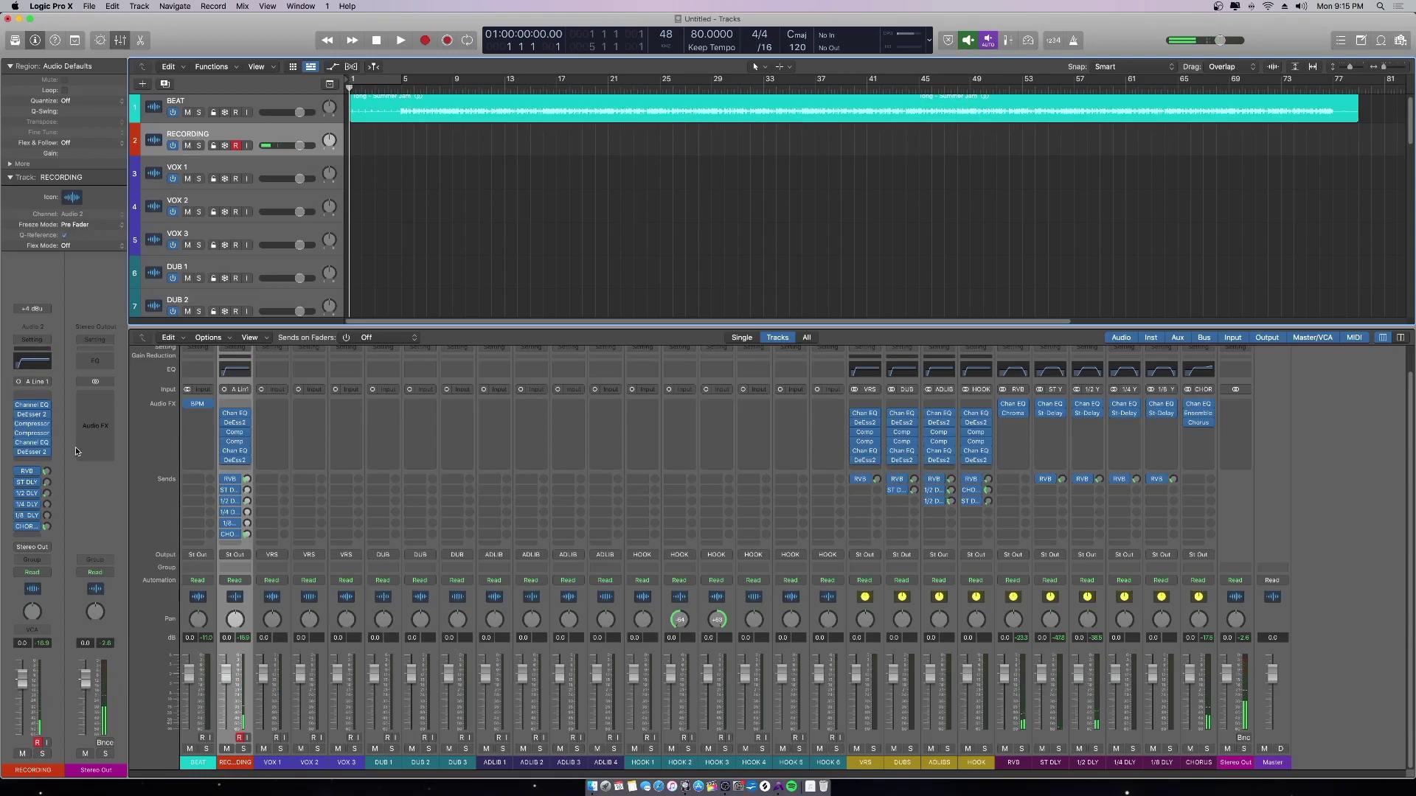
pyautogui.moveTo(27, 470); pyautogui.dragTo(20, 530)
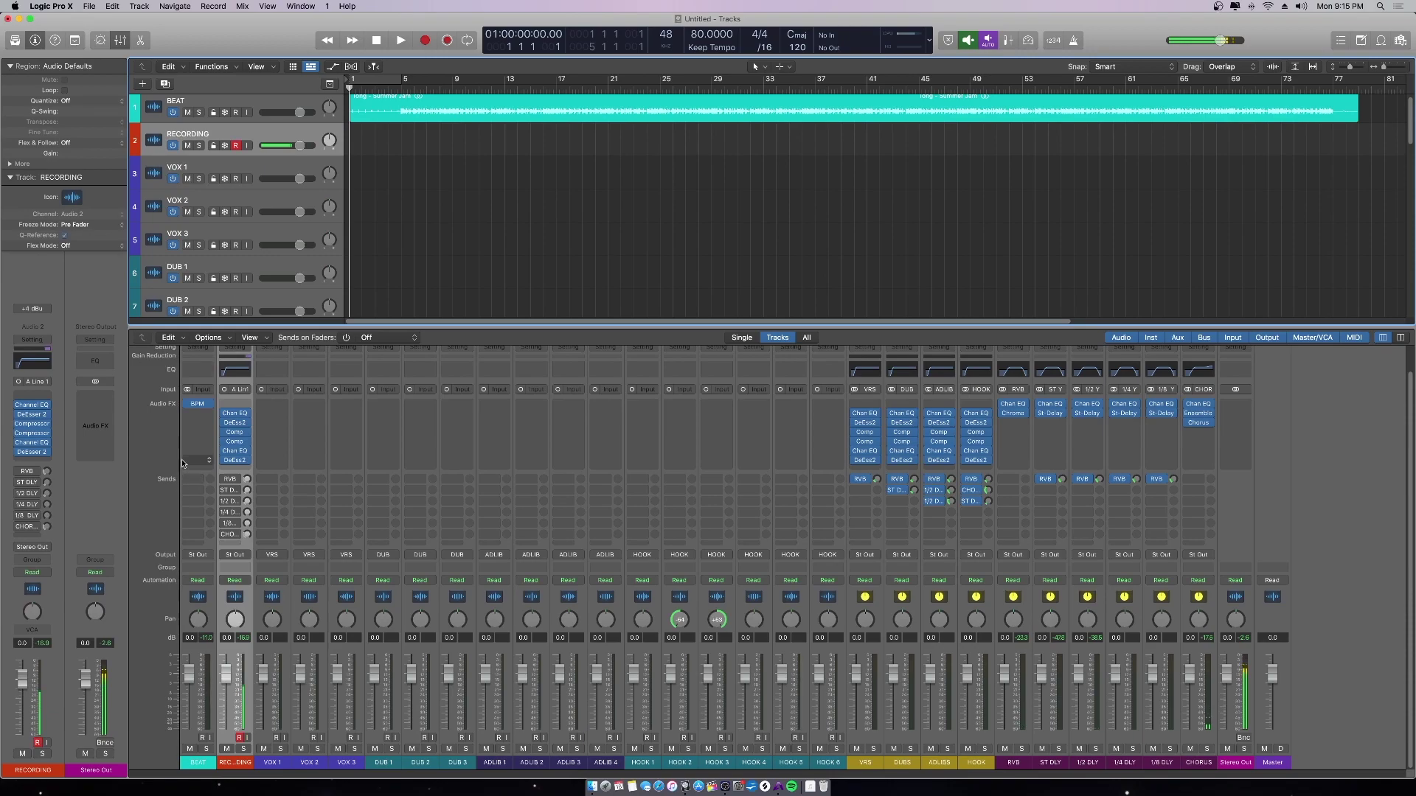
# Inspect the settings of the first Compressor in the RECORDING track's plug-in chain, then close it.
pyautogui.click(31, 427)
pyautogui.moveTo(507, 154); pyautogui.dragTo(580, 251)
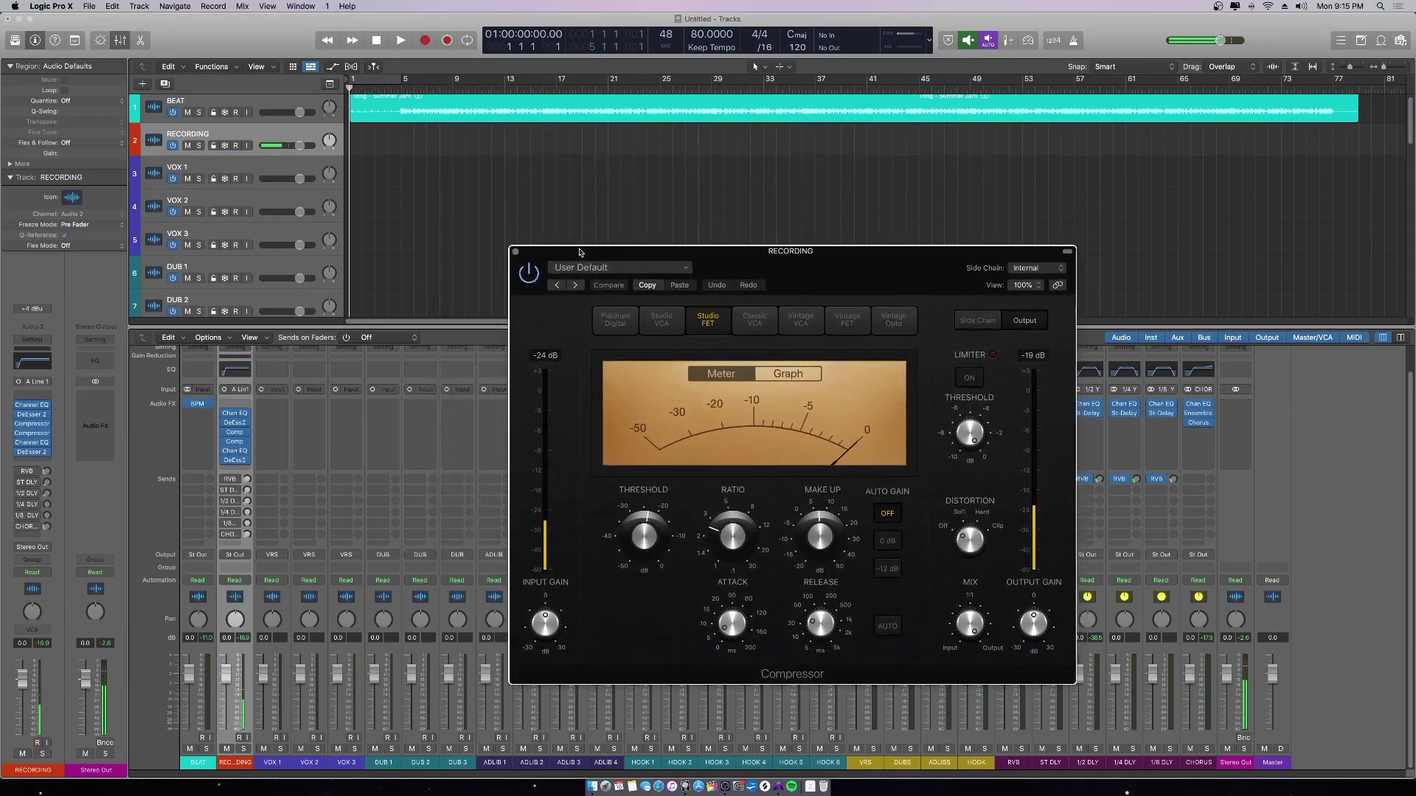
pyautogui.click(515, 253)
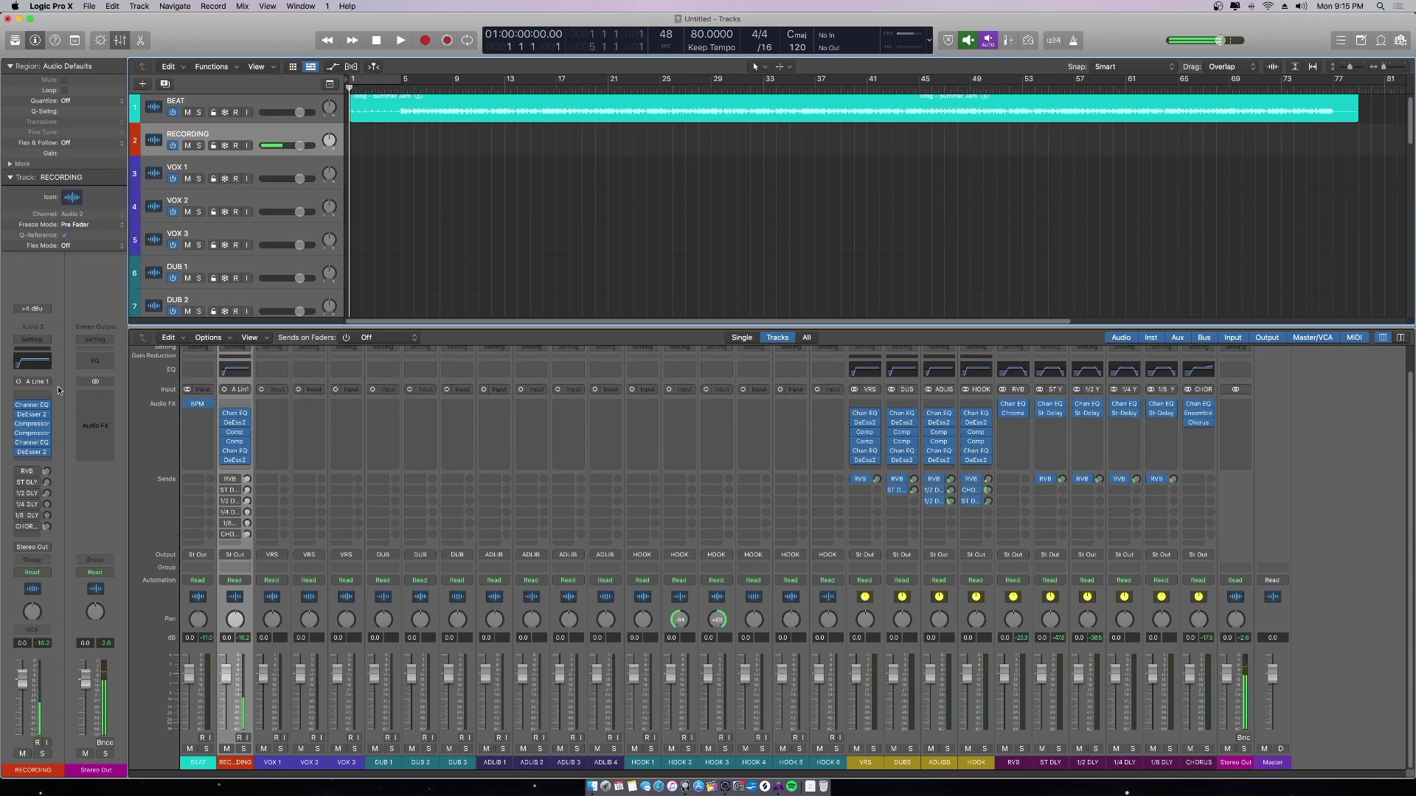
# Insert mono Waves Tune Real-Time first on the RECORDING track, with speed 0.1 ms and an E Major scale.
pyautogui.click(33, 393)
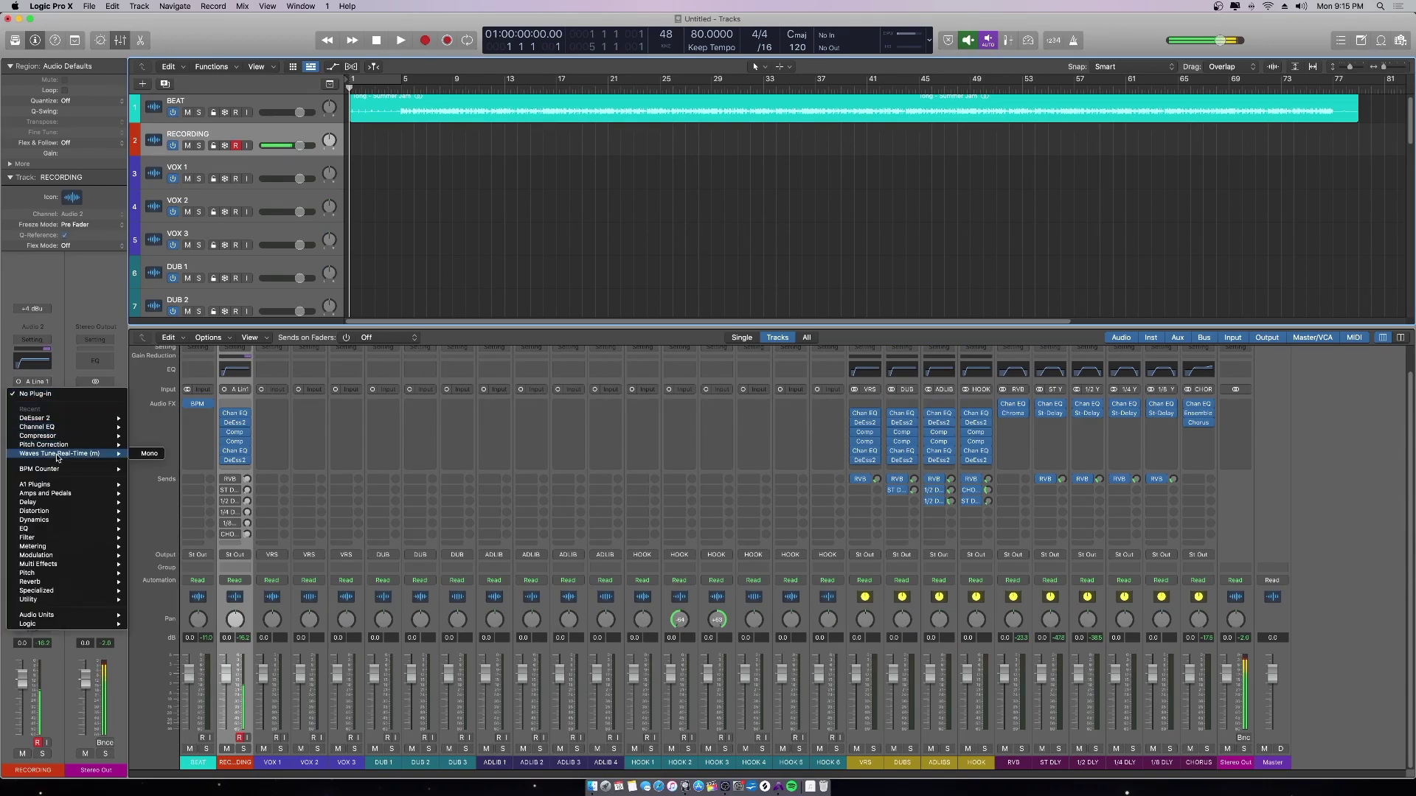
pyautogui.press('Escape')
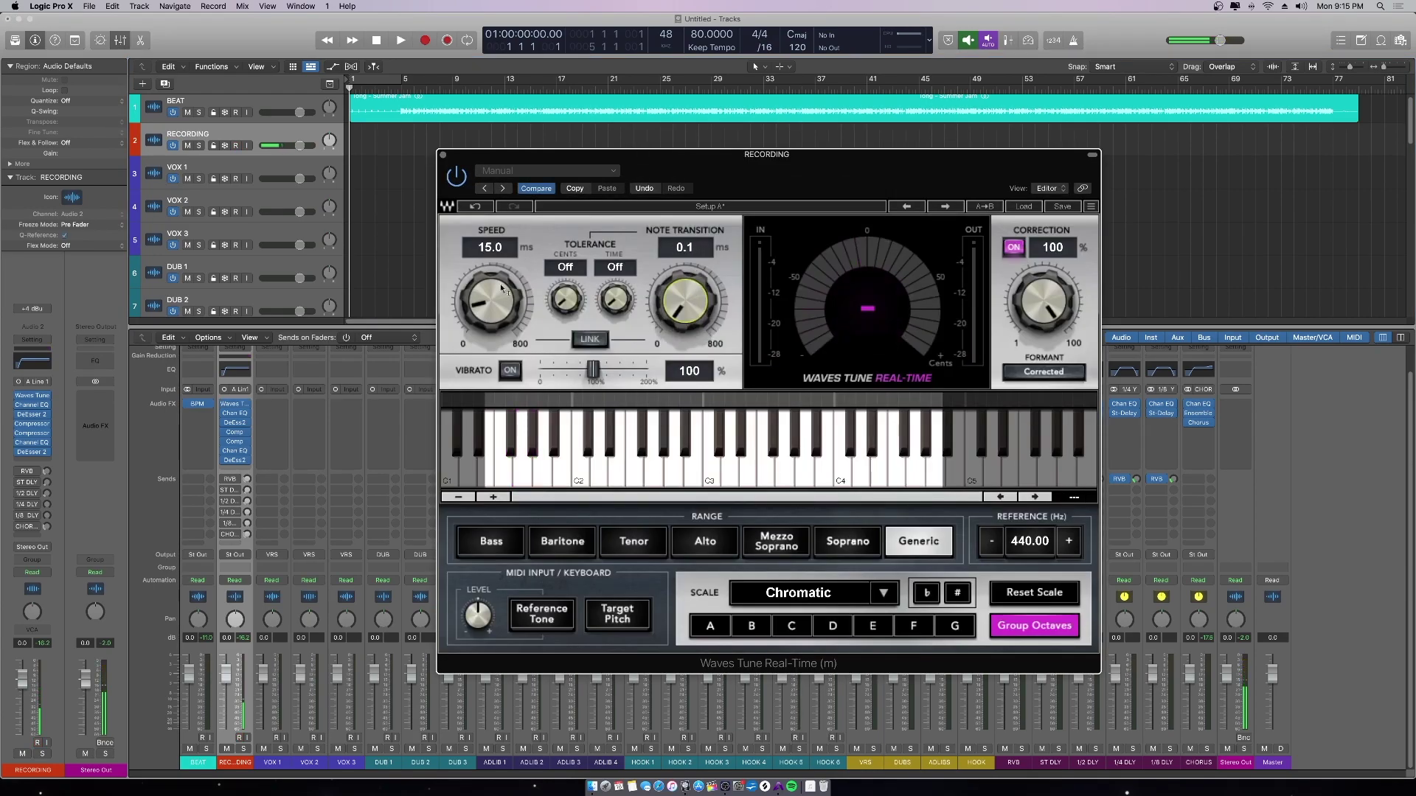
pyautogui.moveTo(501, 284); pyautogui.dragTo(506, 324)
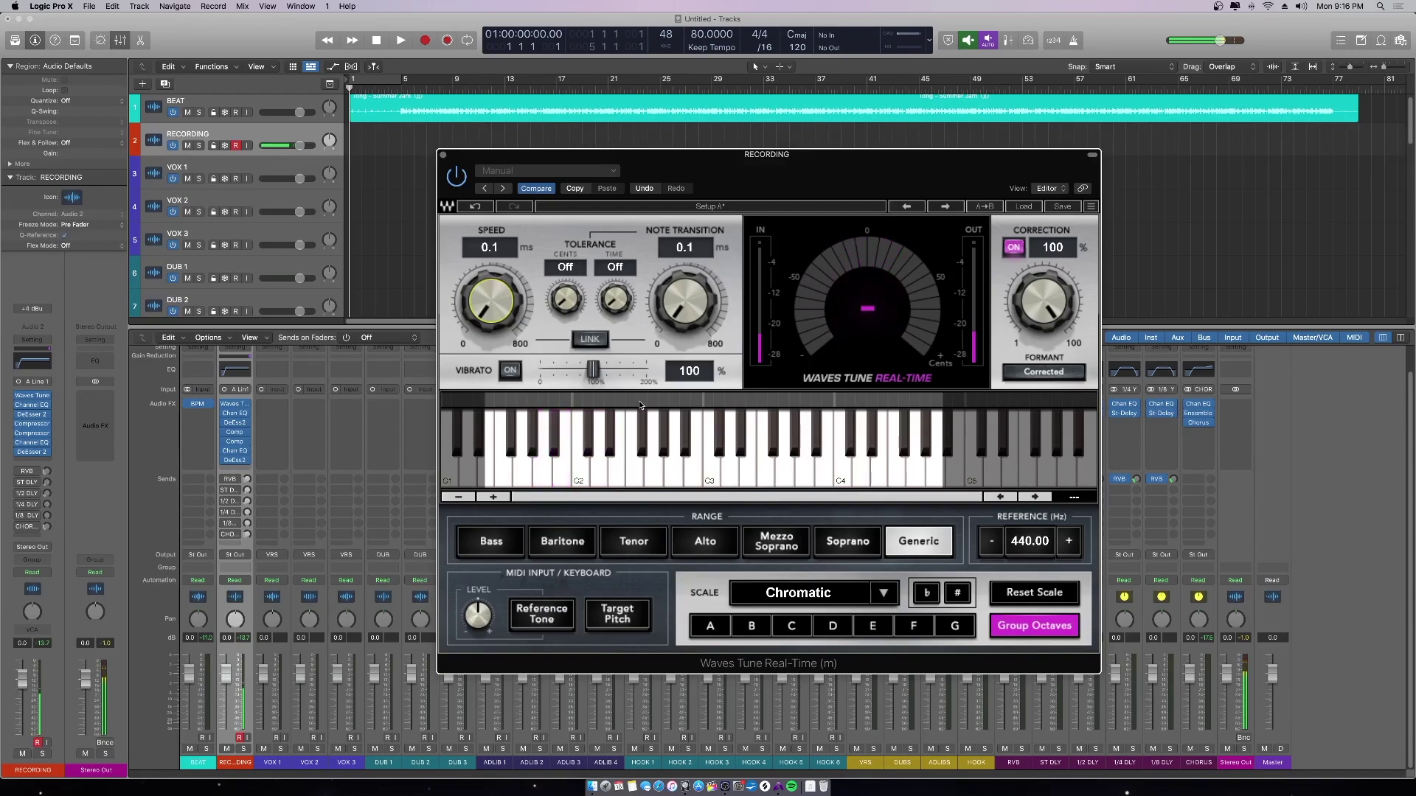
pyautogui.click(873, 626)
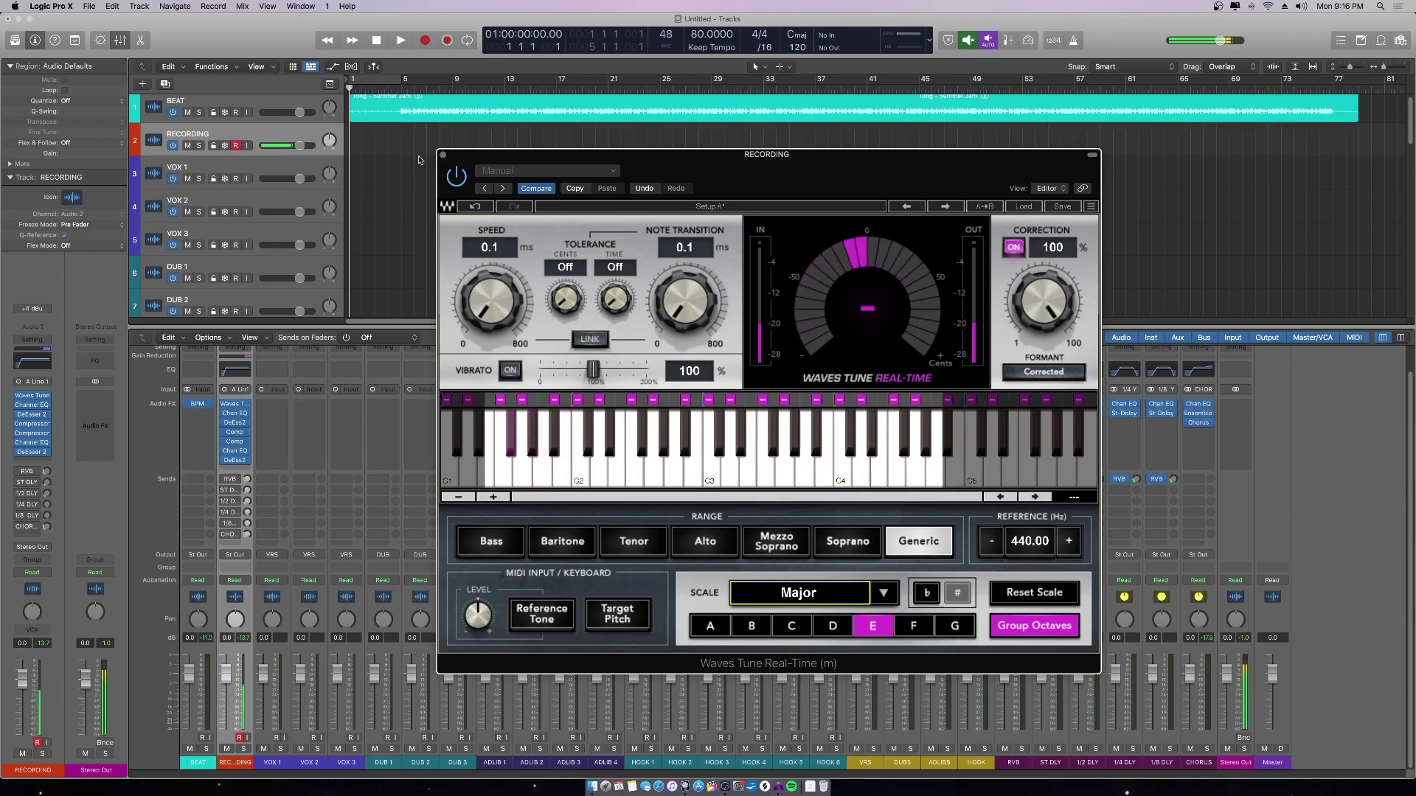
# Close the Waves Tune Real-Time window and remove the plug-in from the RECORDING track.
pyautogui.click(443, 154)
pyautogui.click(47, 395)
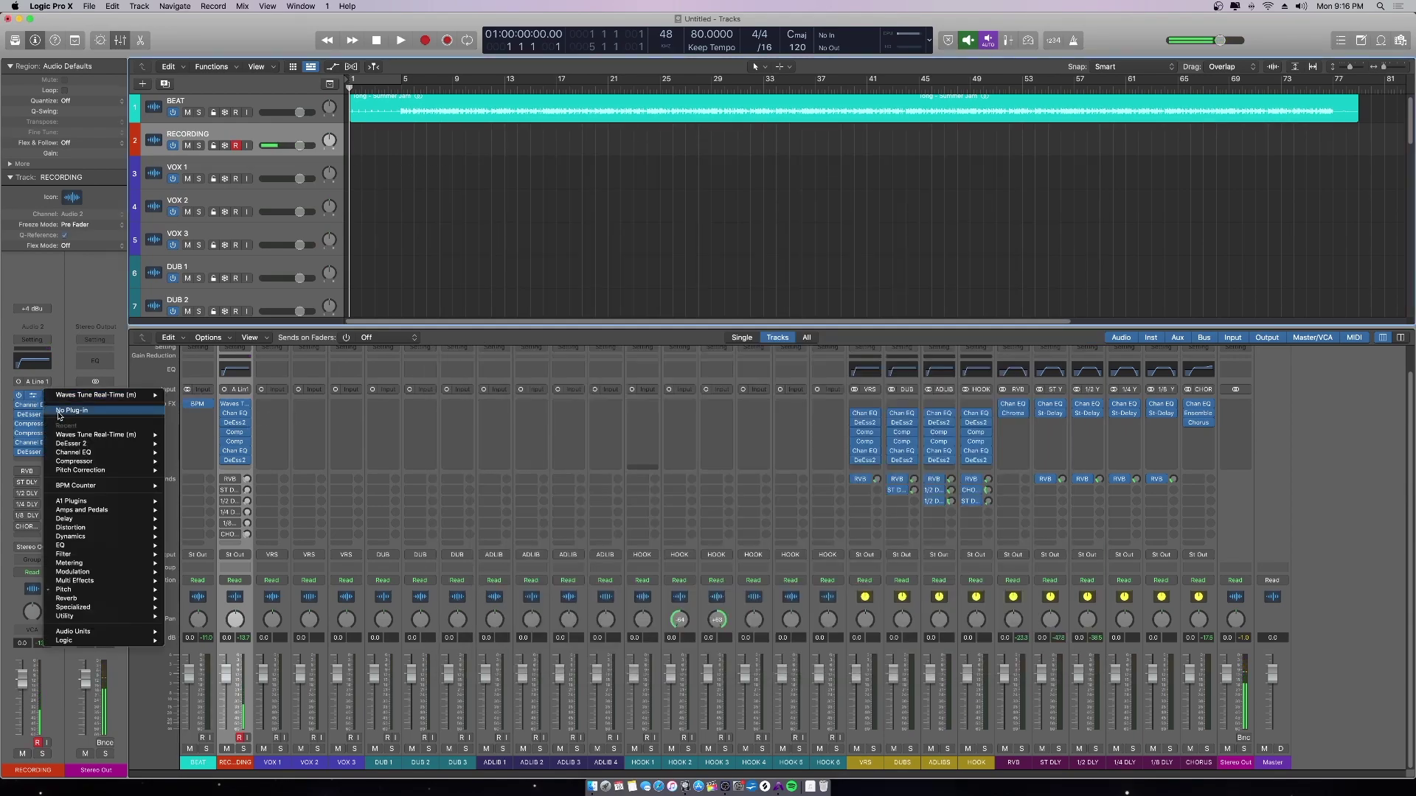
pyautogui.click(60, 414)
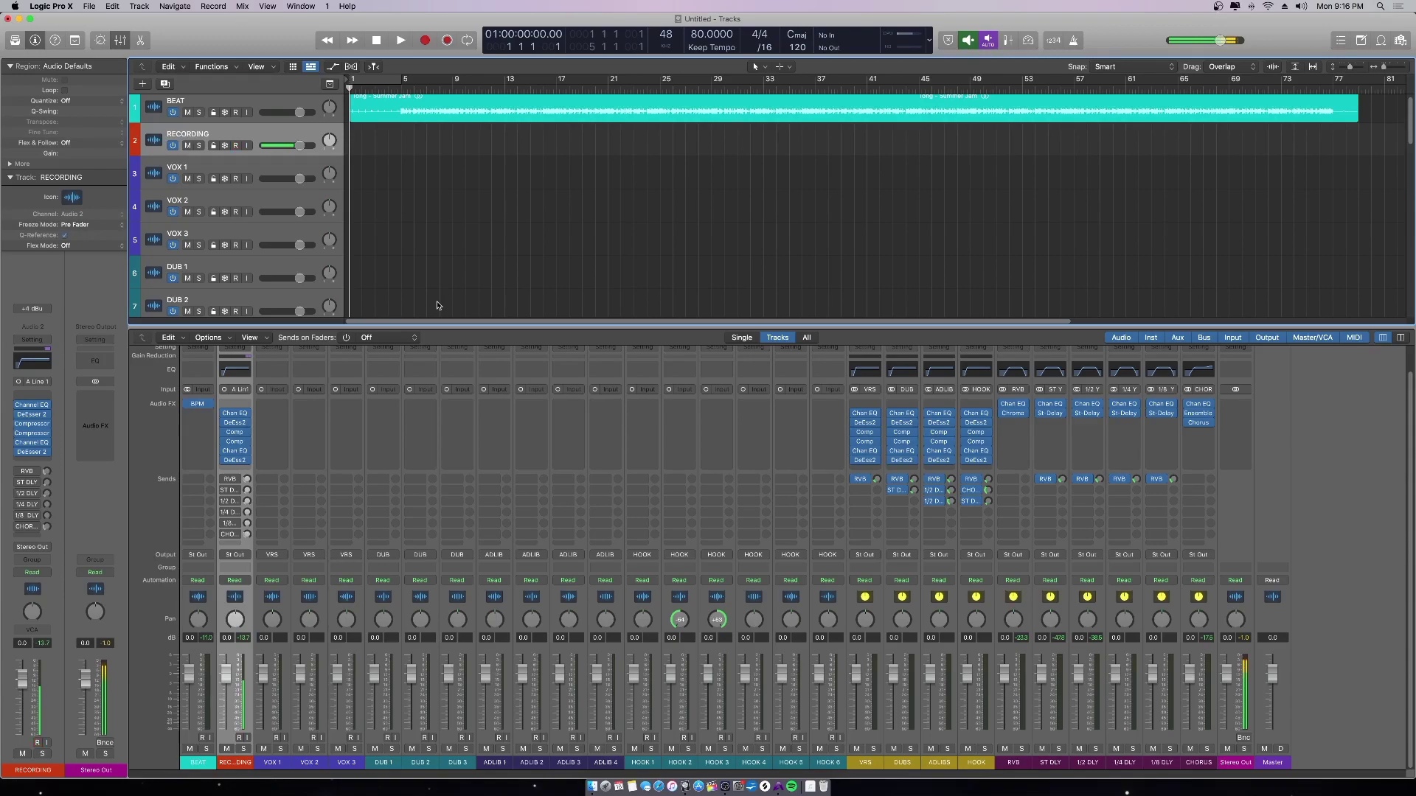
# Record a short test take on the RECORDING track, re-enable its RVB send, and delete the take with its audio file.
pyautogui.press('r')
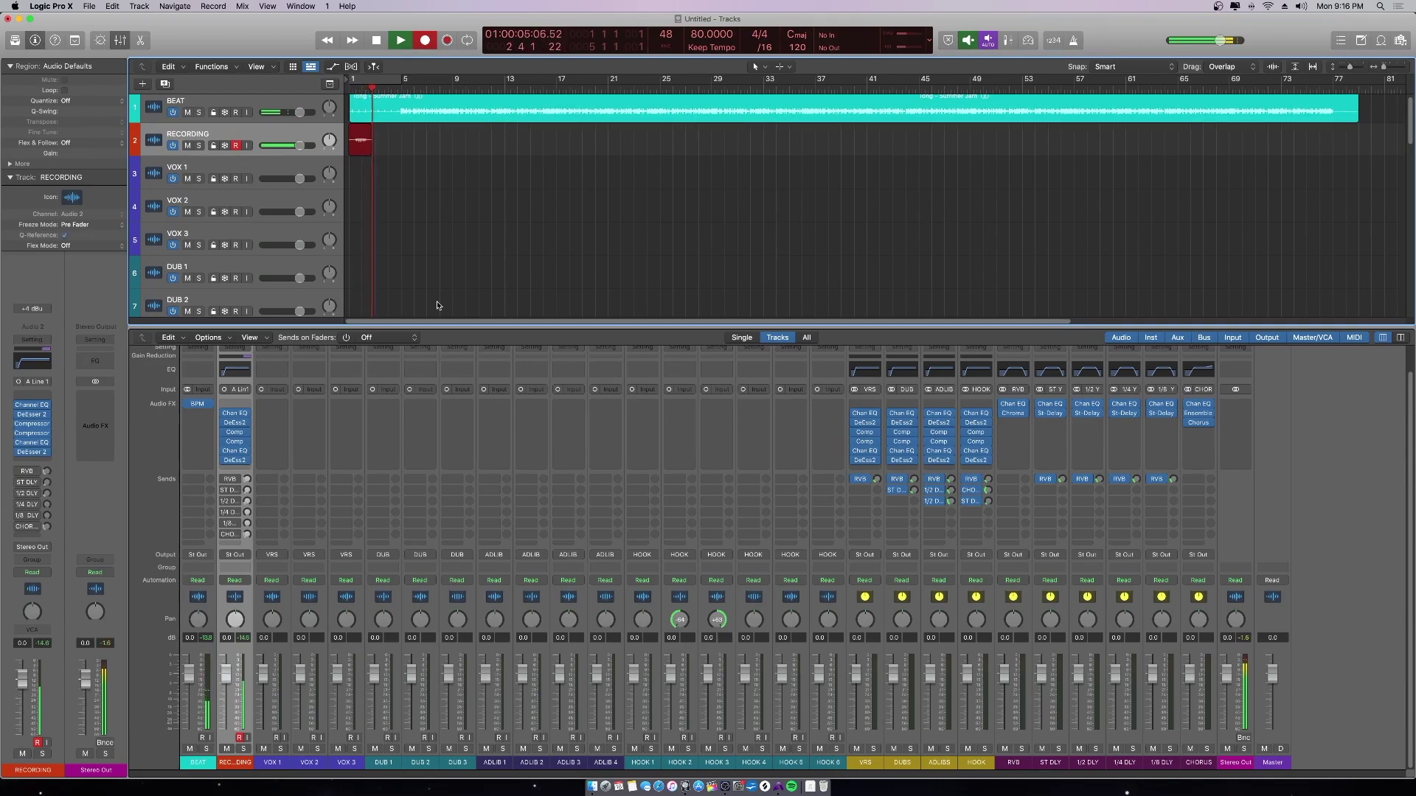
pyautogui.press('space')
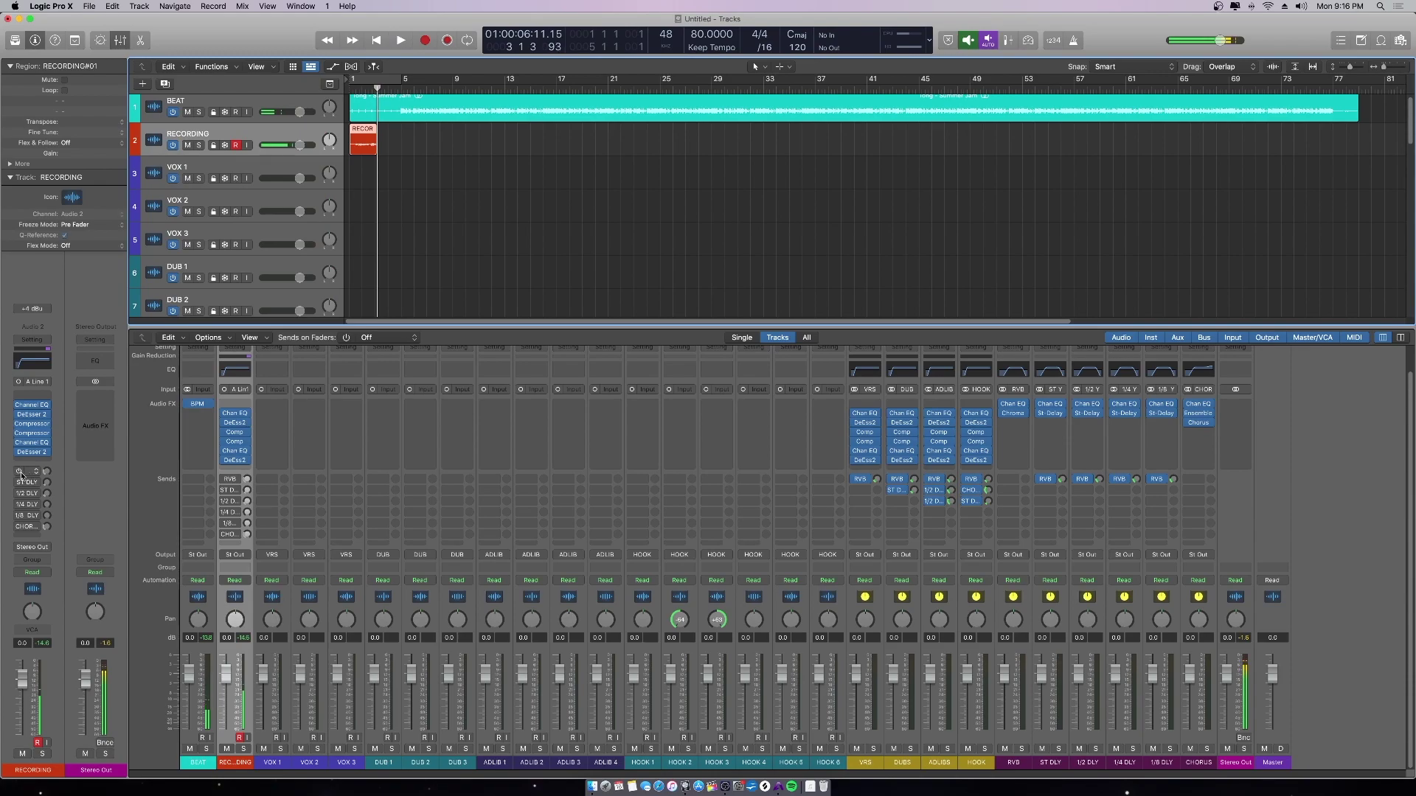
pyautogui.click(20, 472)
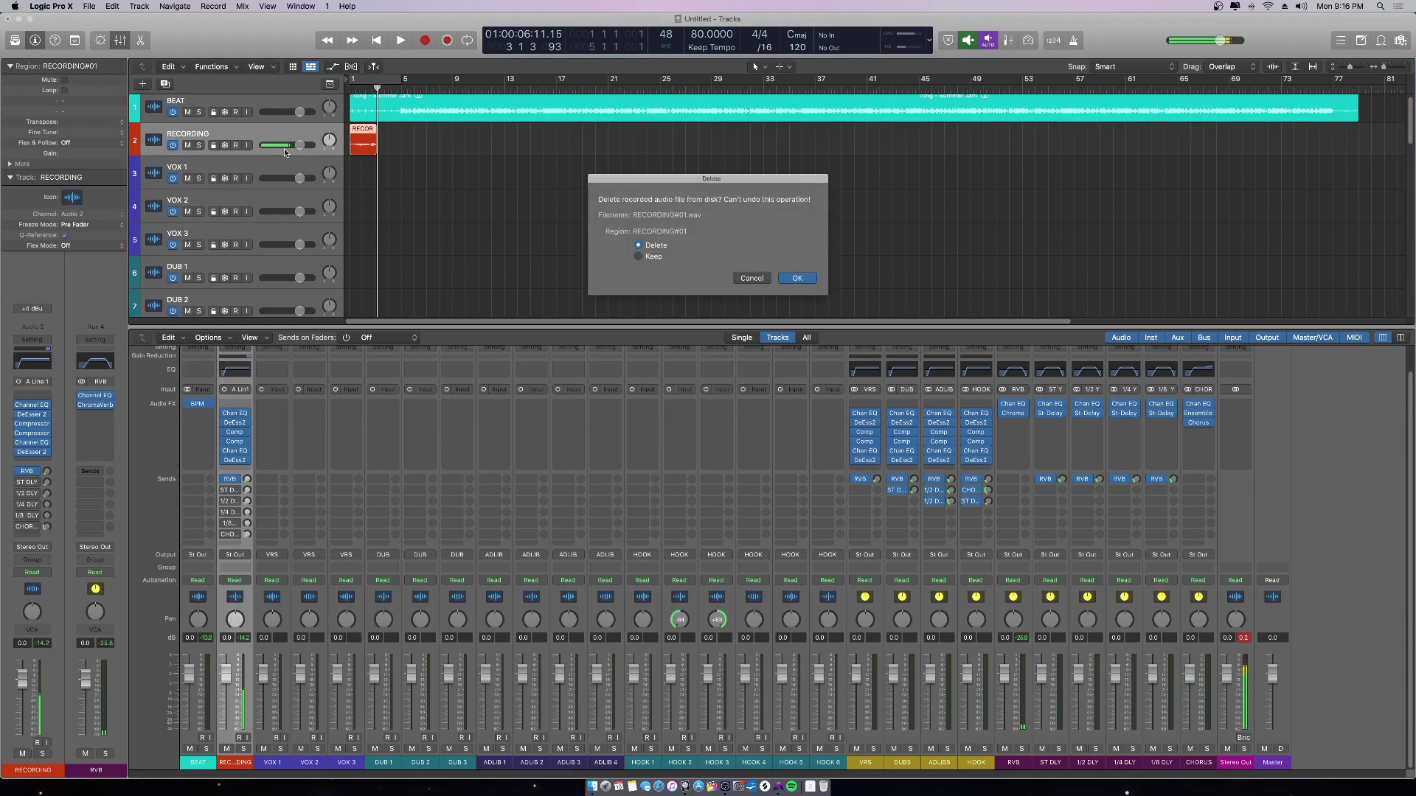
pyautogui.press('Return')
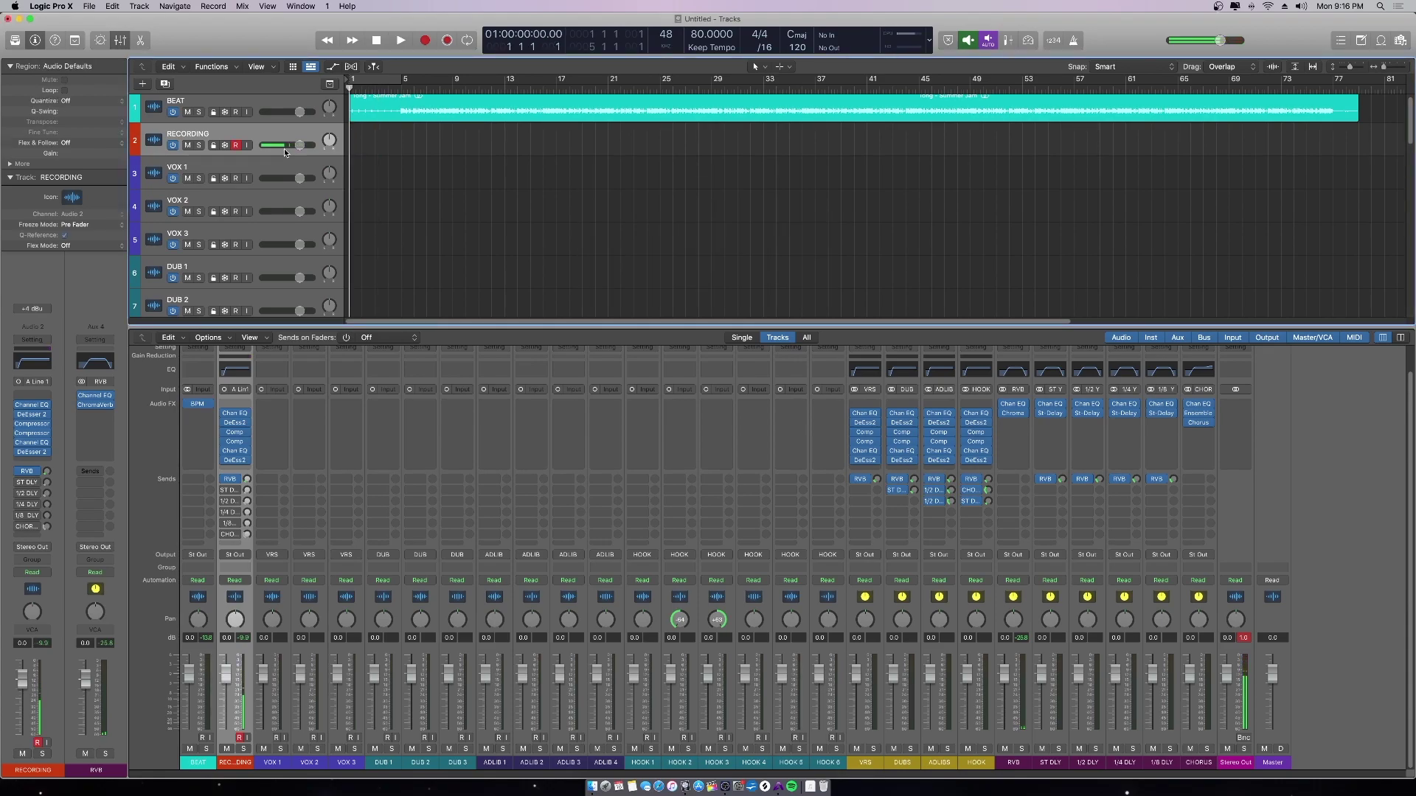
# Record a short take from bar 1 on the RECORDING track and move its region down to the VOX 1 track.
pyautogui.press('r')
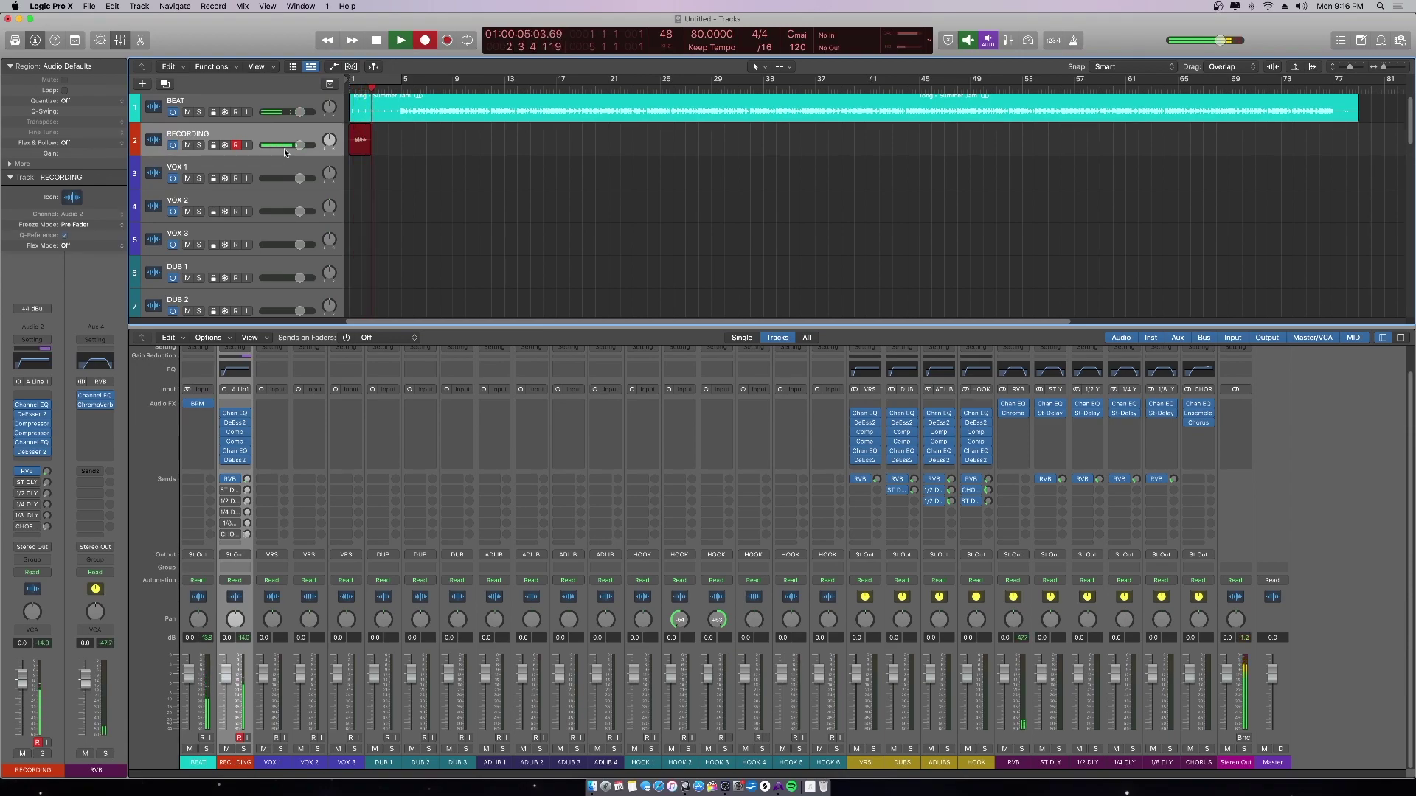
pyautogui.press('space')
pyautogui.moveTo(366, 153); pyautogui.dragTo(363, 171)
pyautogui.press('Return')
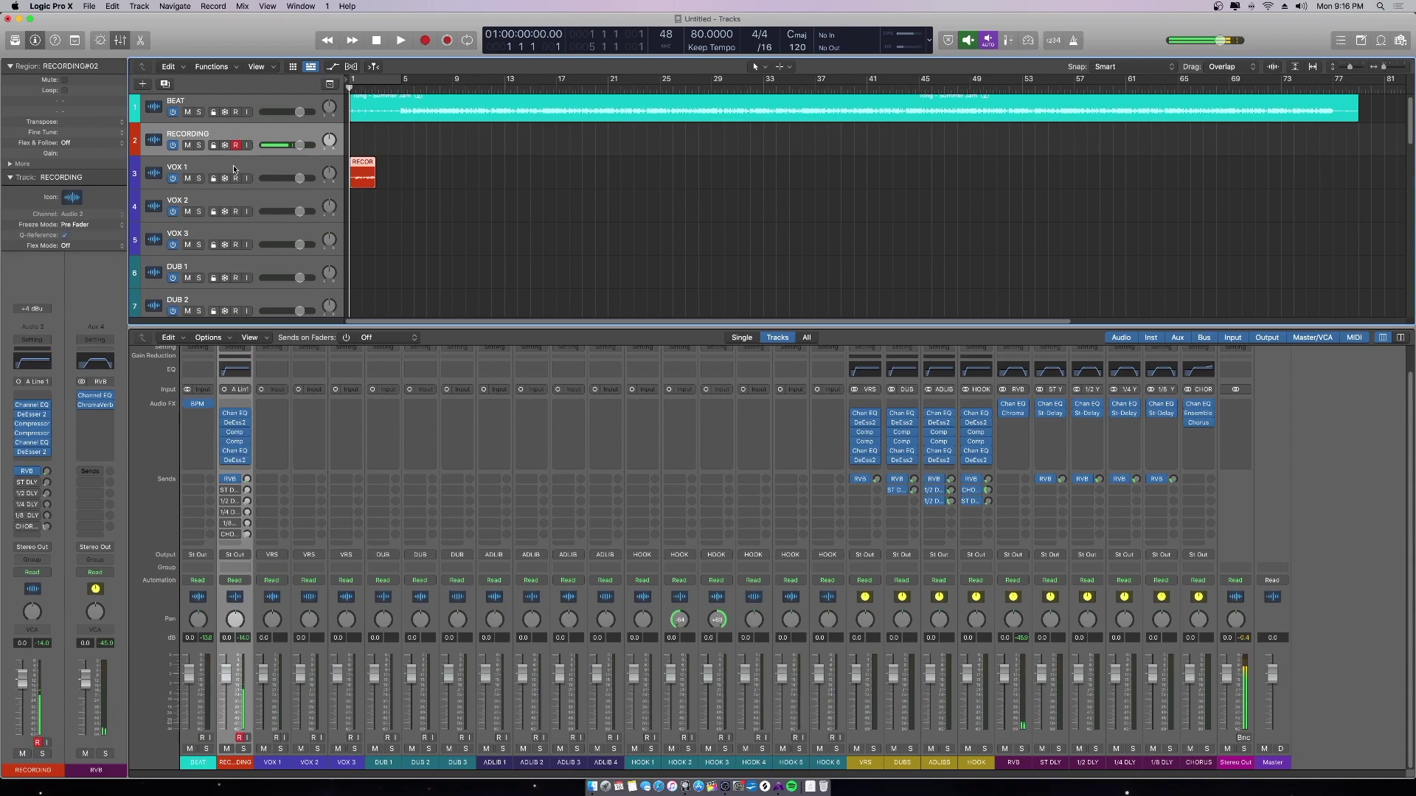
pyautogui.click(393, 181)
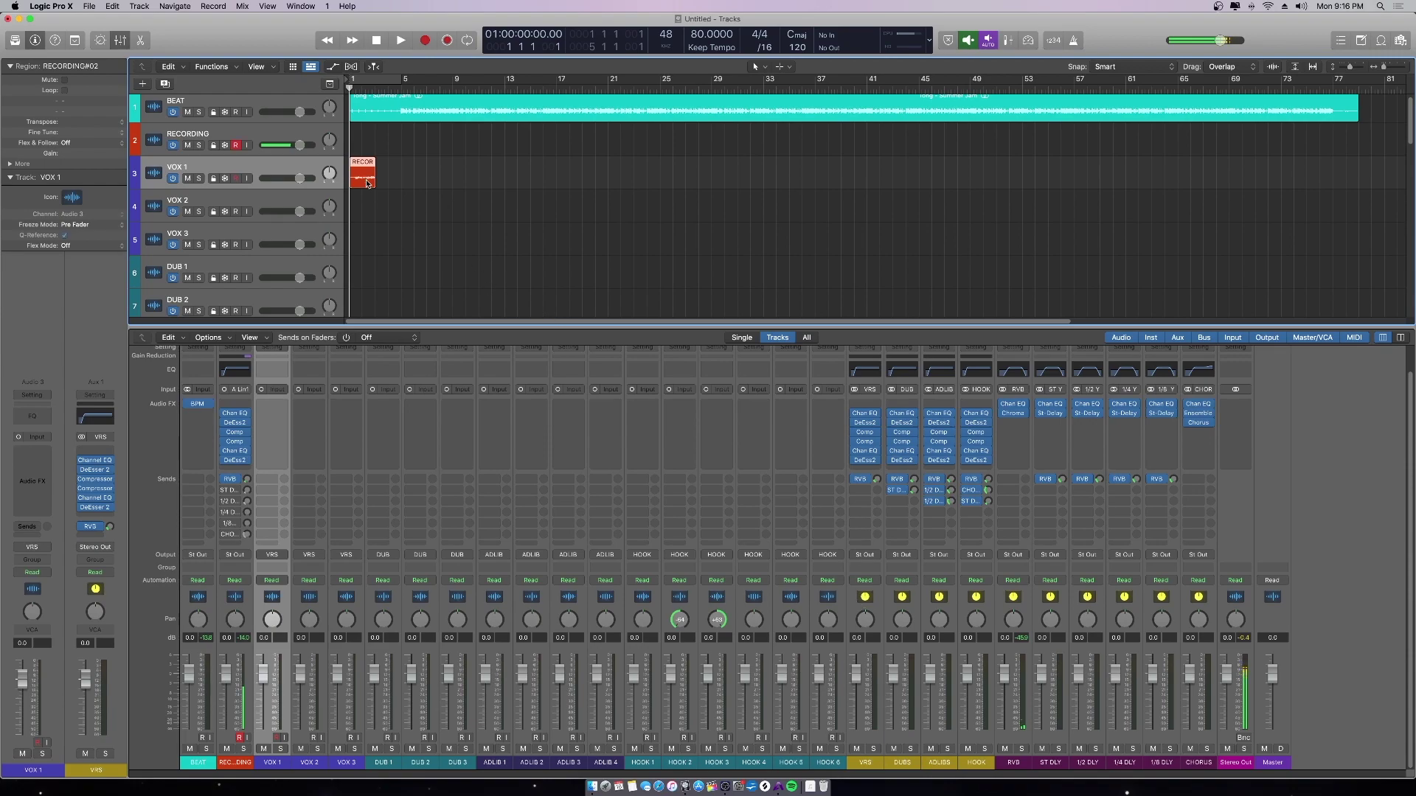
# Select the RECORDING track again, record a second take from bar 1, and move its region to the VOX 2 track.
pyautogui.click(269, 131)
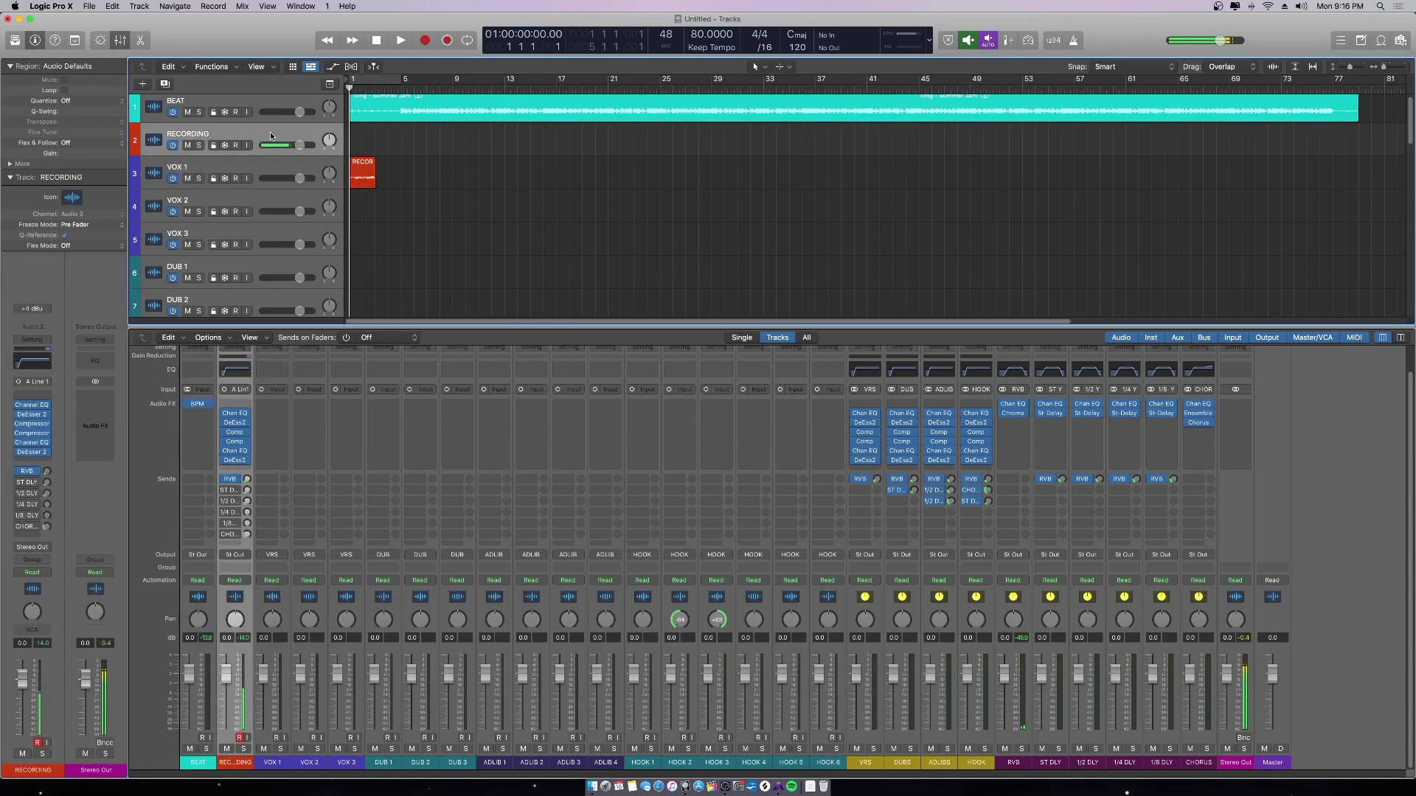
pyautogui.press('r')
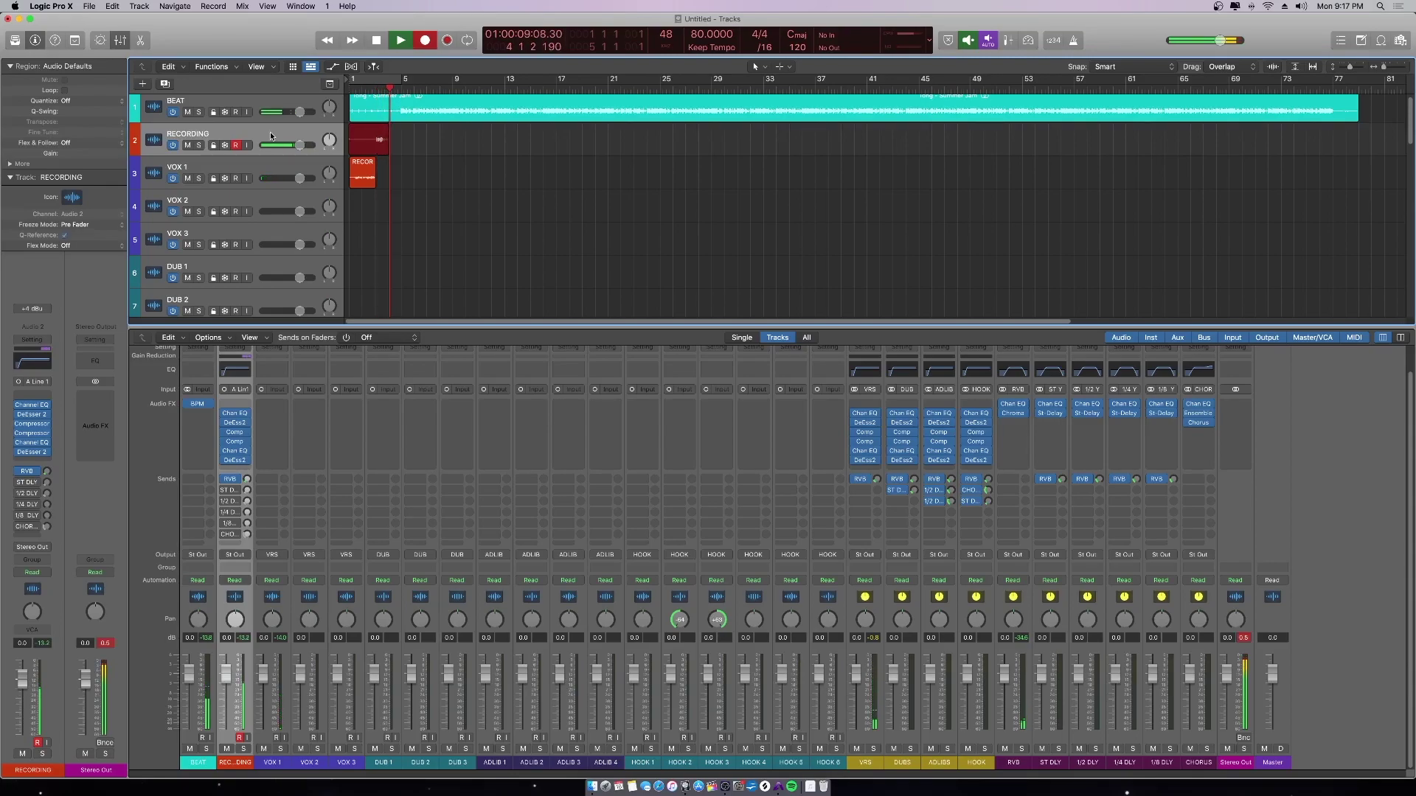
pyautogui.press('space')
pyautogui.moveTo(379, 142); pyautogui.dragTo(380, 208)
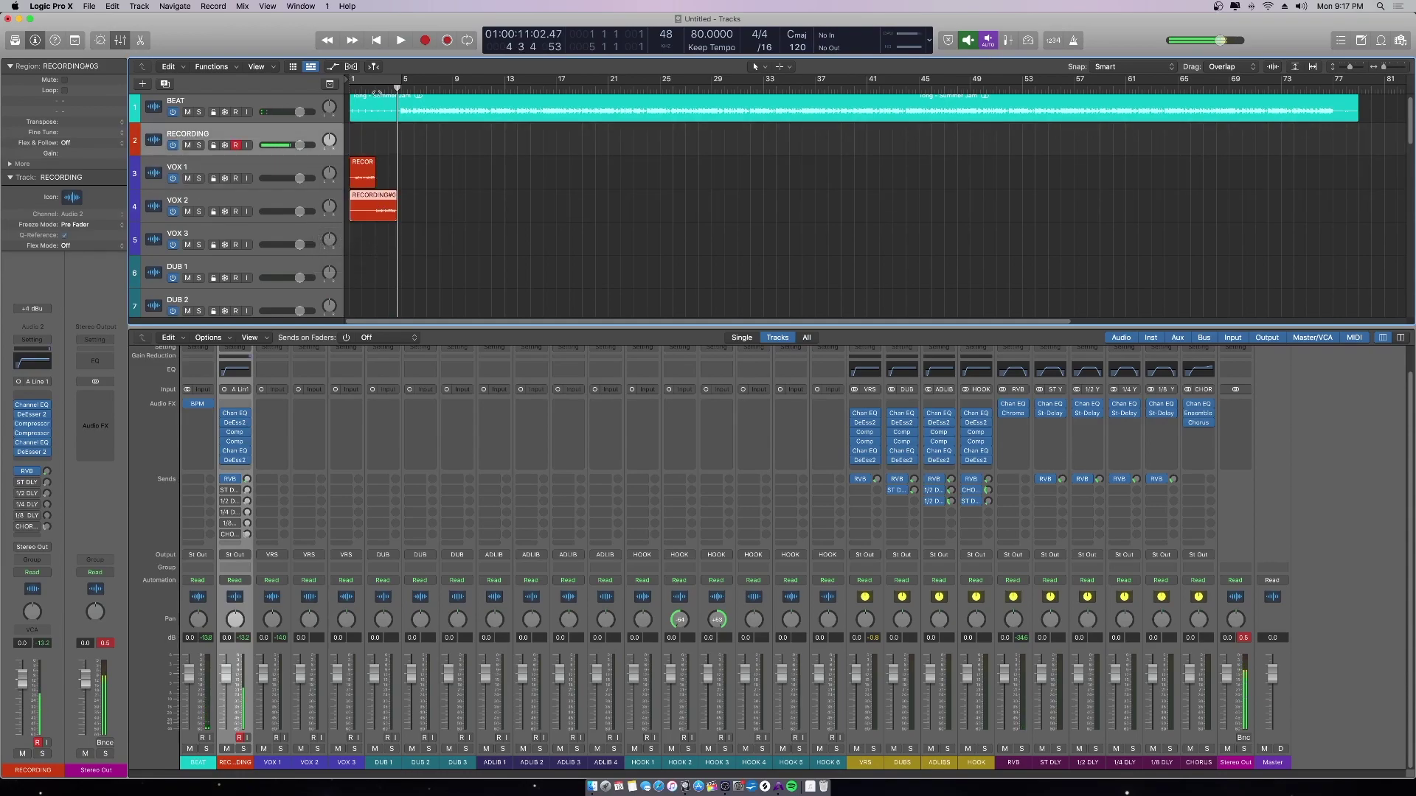
# Record a hook take on the RECORDING track from bar 3.
pyautogui.click(376, 88)
pyautogui.press('r')
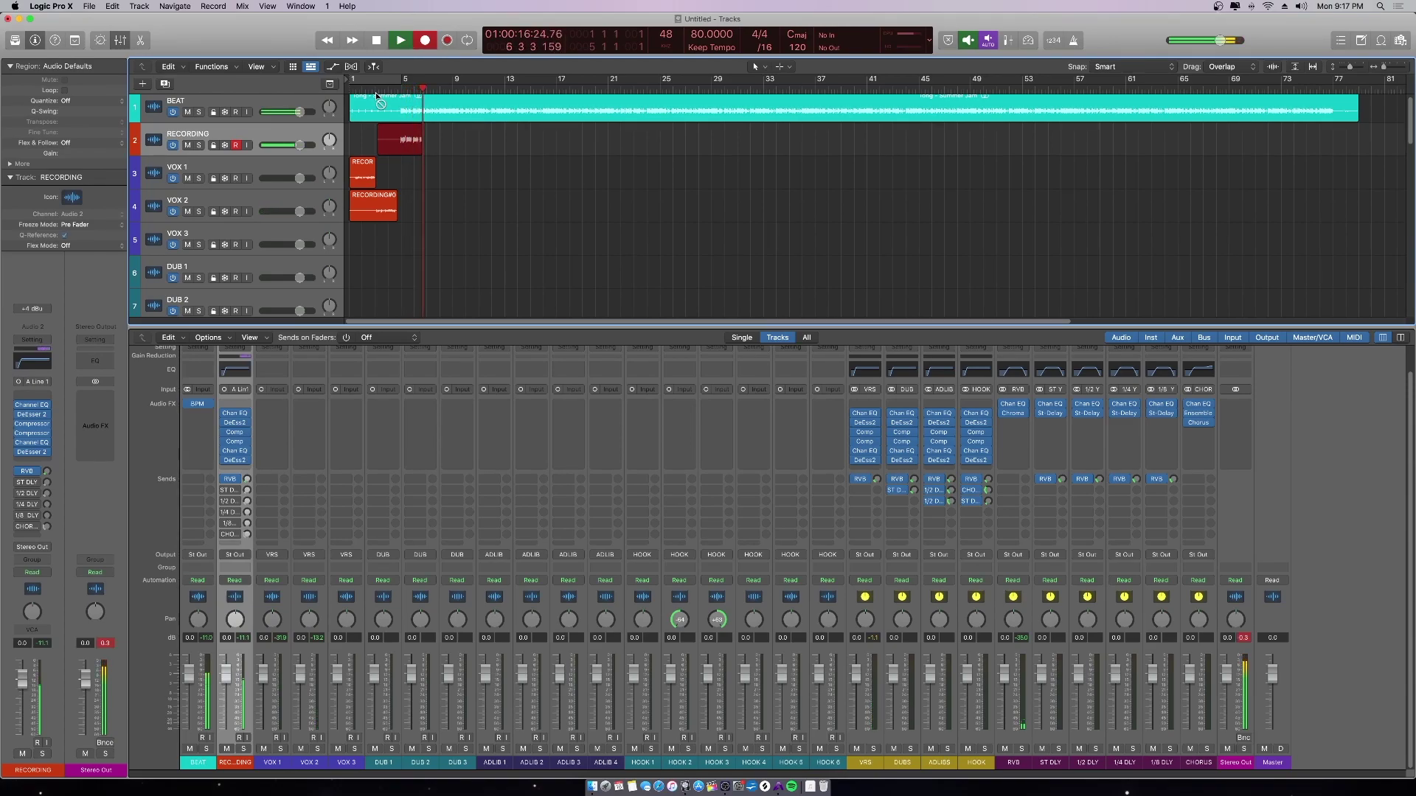
pyautogui.press('space')
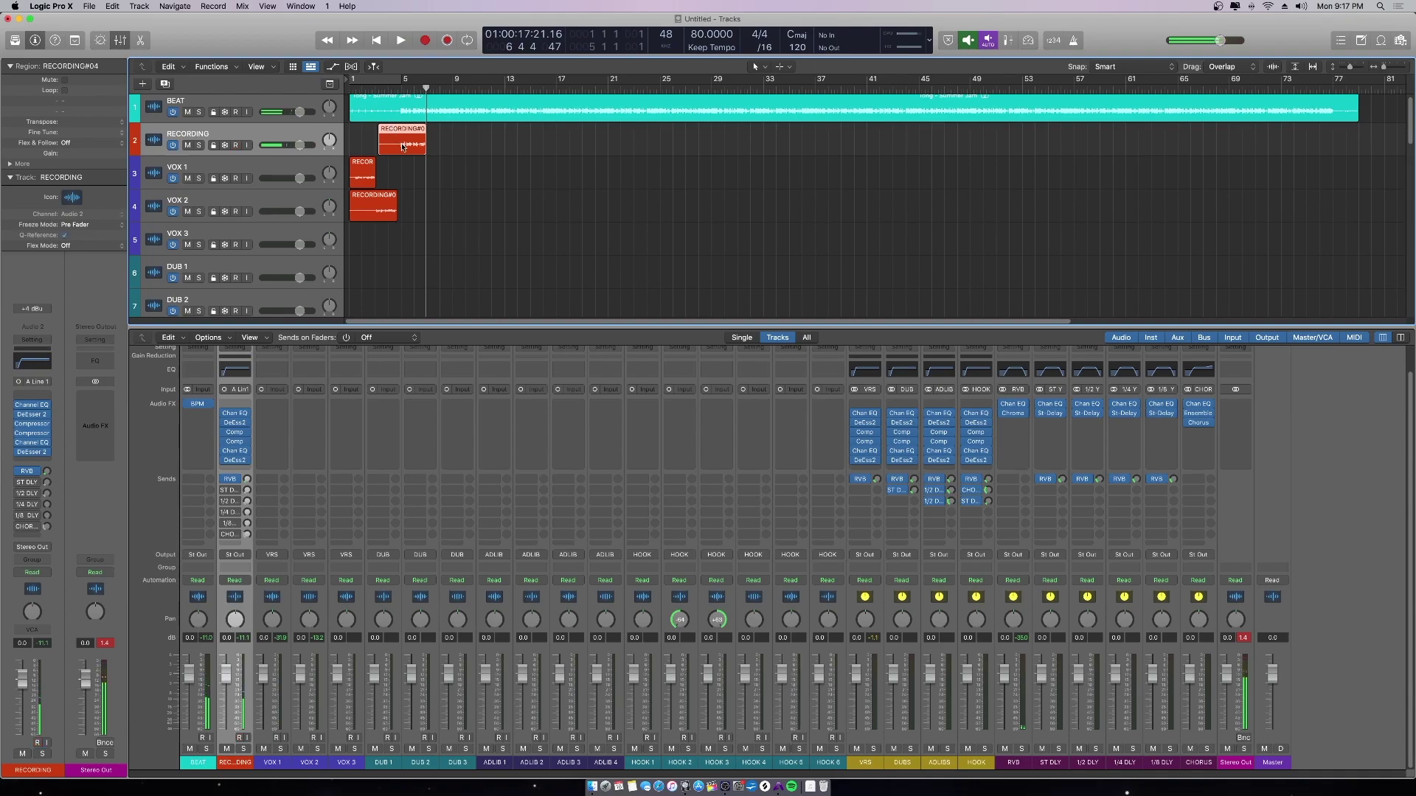
# Hide the mixer to reveal more tracks and move the hook take's region from RECORDING to the HOOK 2 track.
pyautogui.press('x')
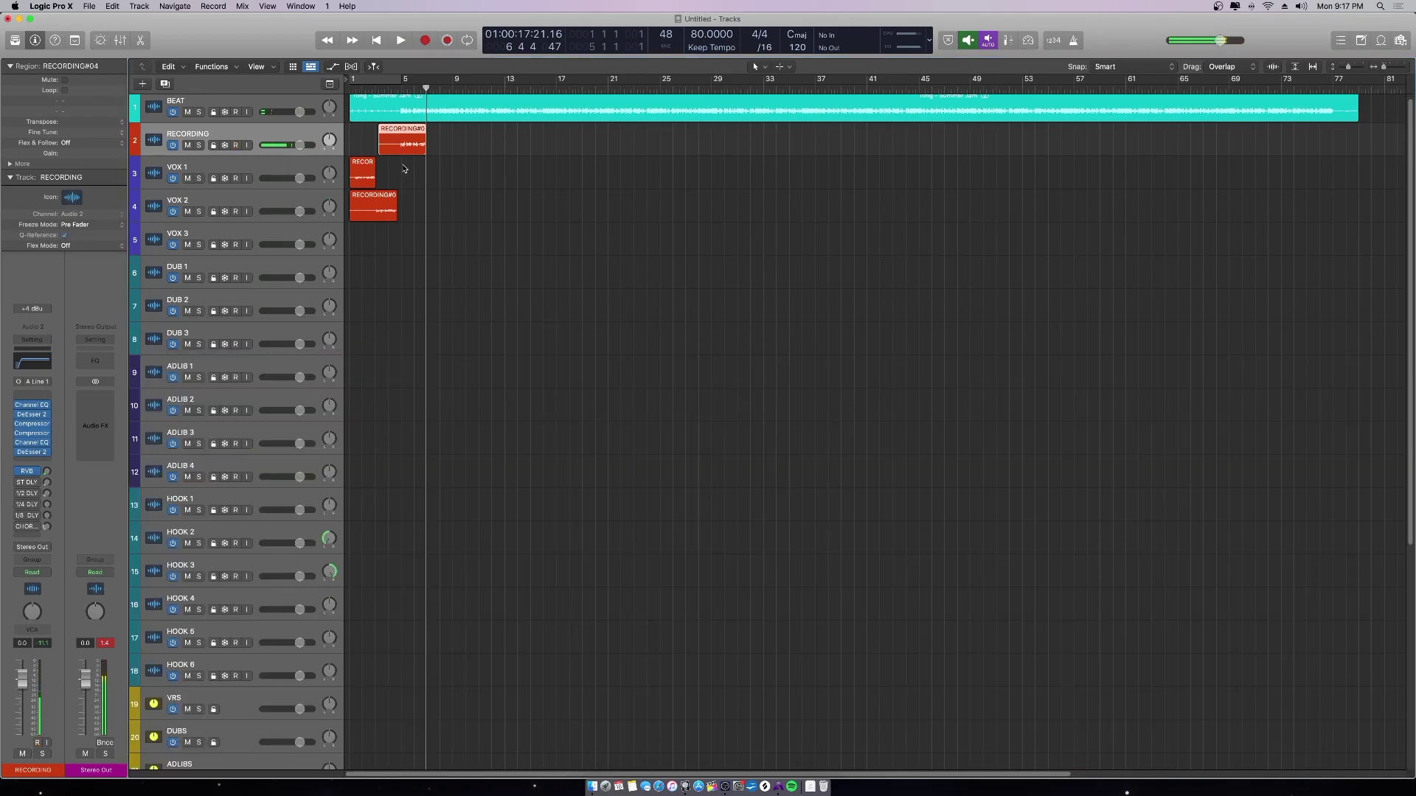
pyautogui.moveTo(403, 155); pyautogui.dragTo(418, 518)
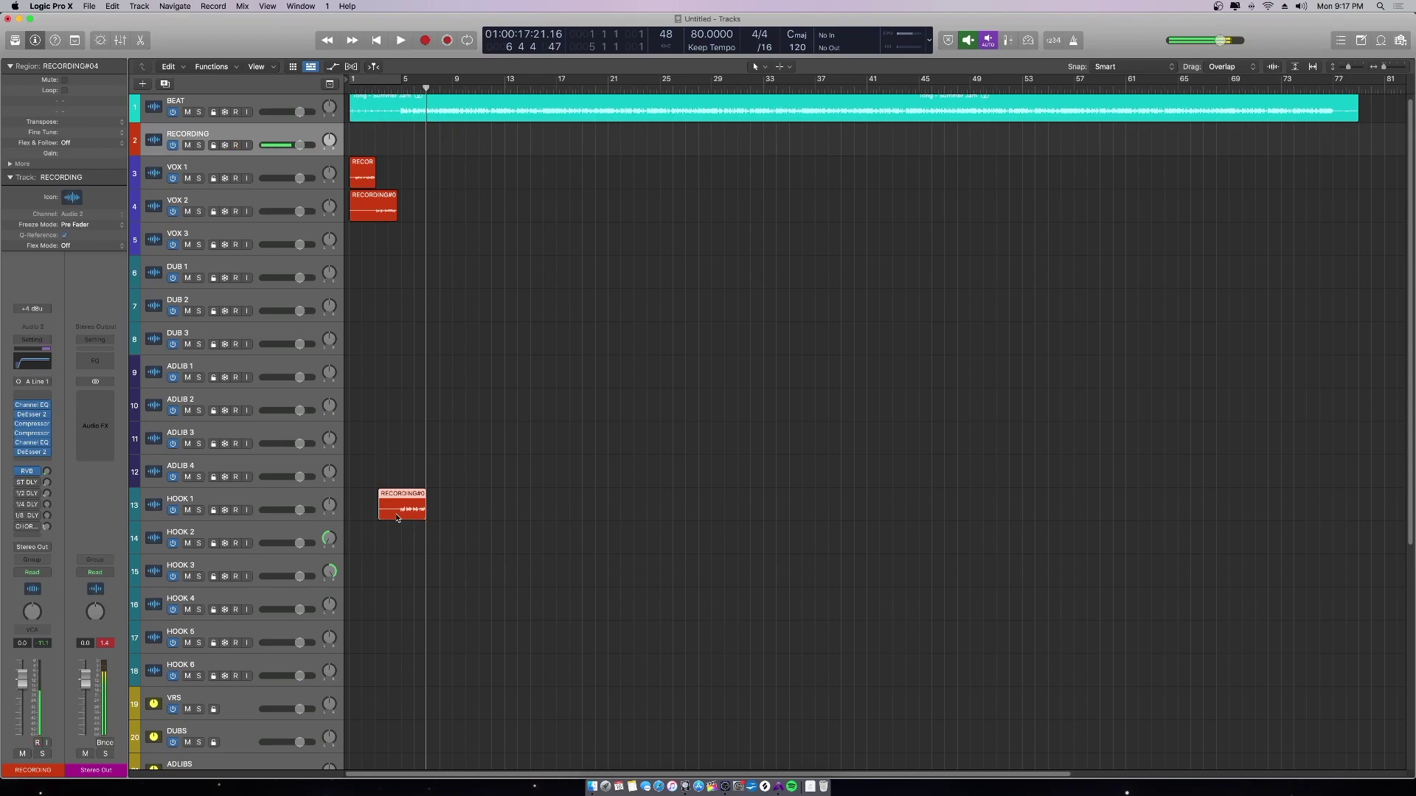
pyautogui.moveTo(394, 511); pyautogui.dragTo(411, 545)
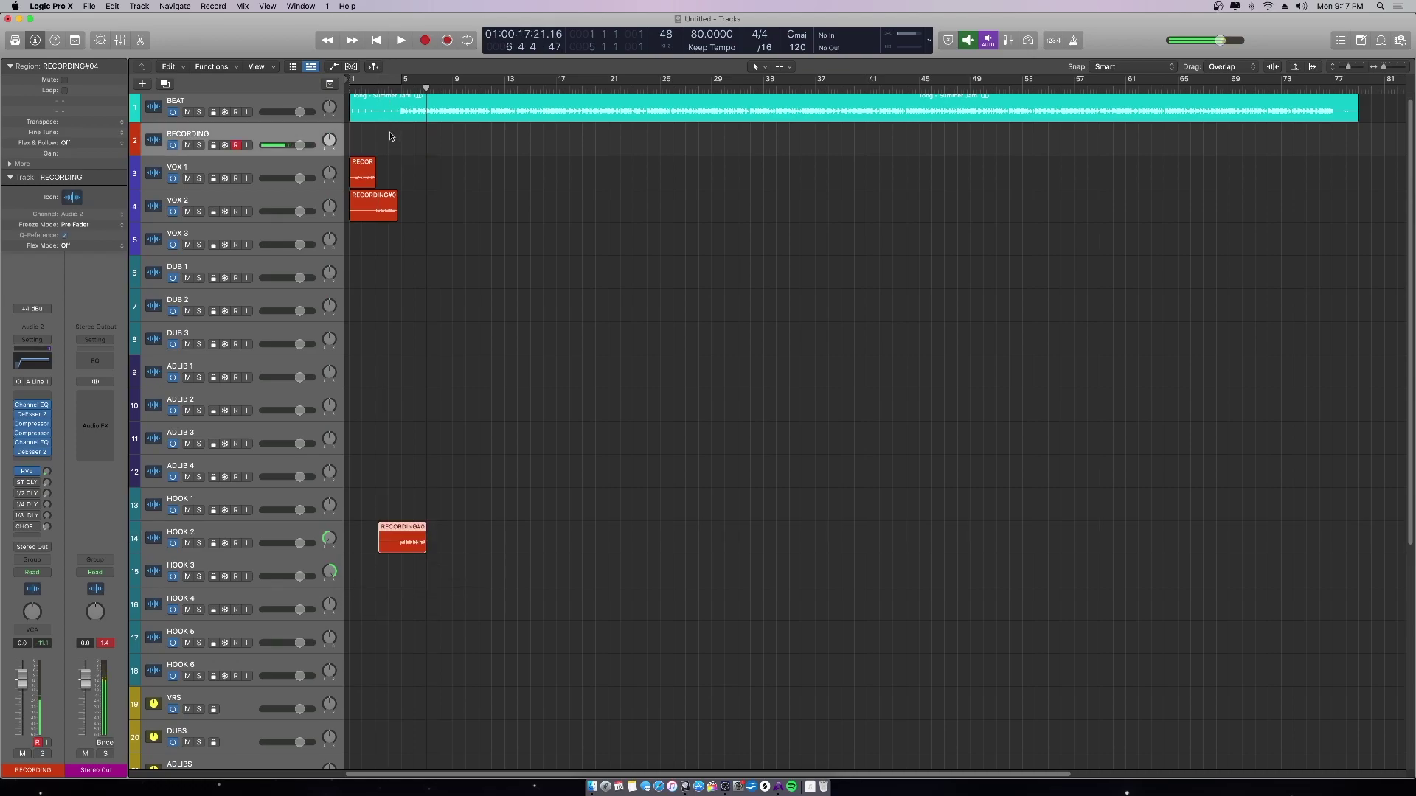
# Place the playhead at bar 3 and record another hook take on the RECORDING track alongside the HOOK 2 region.
pyautogui.click(373, 88)
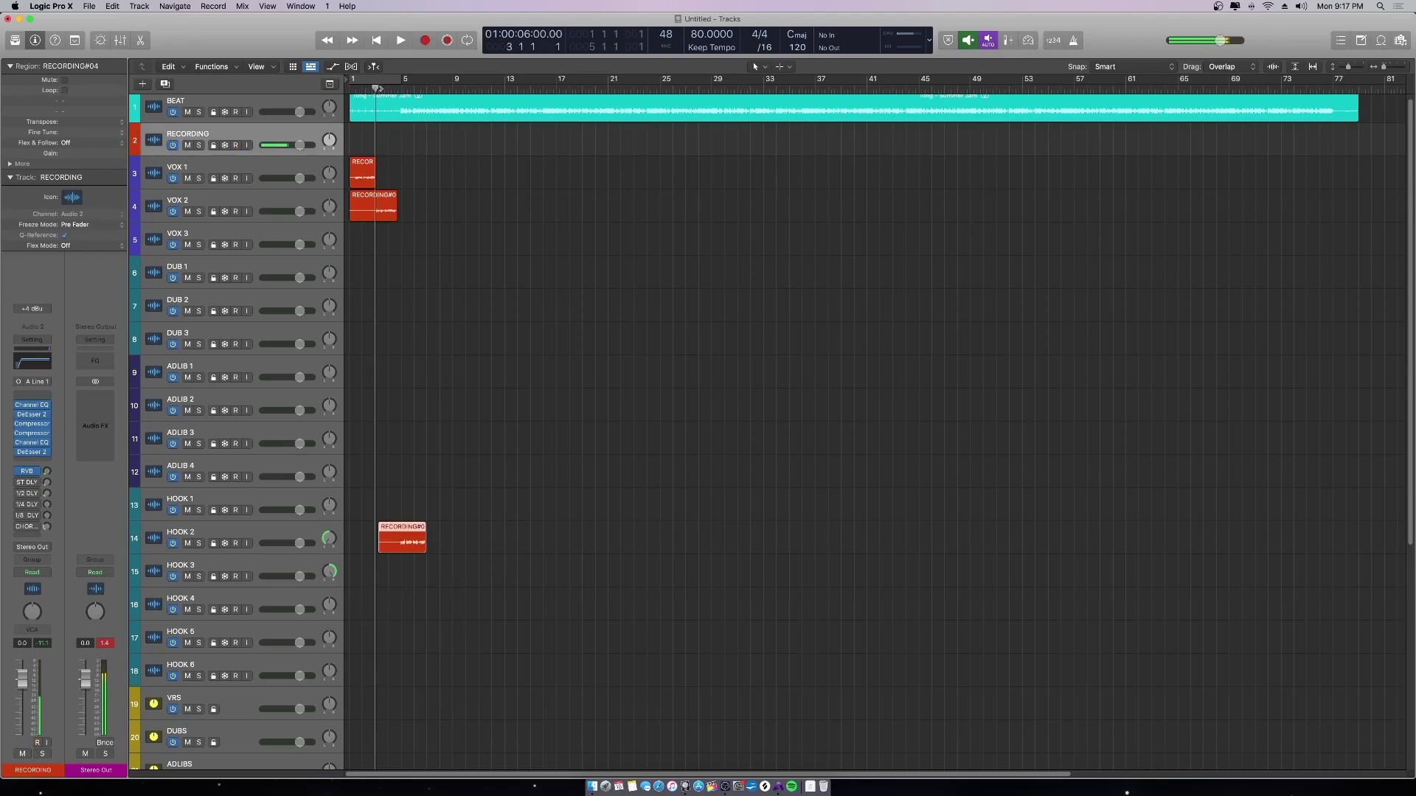
pyautogui.press('r')
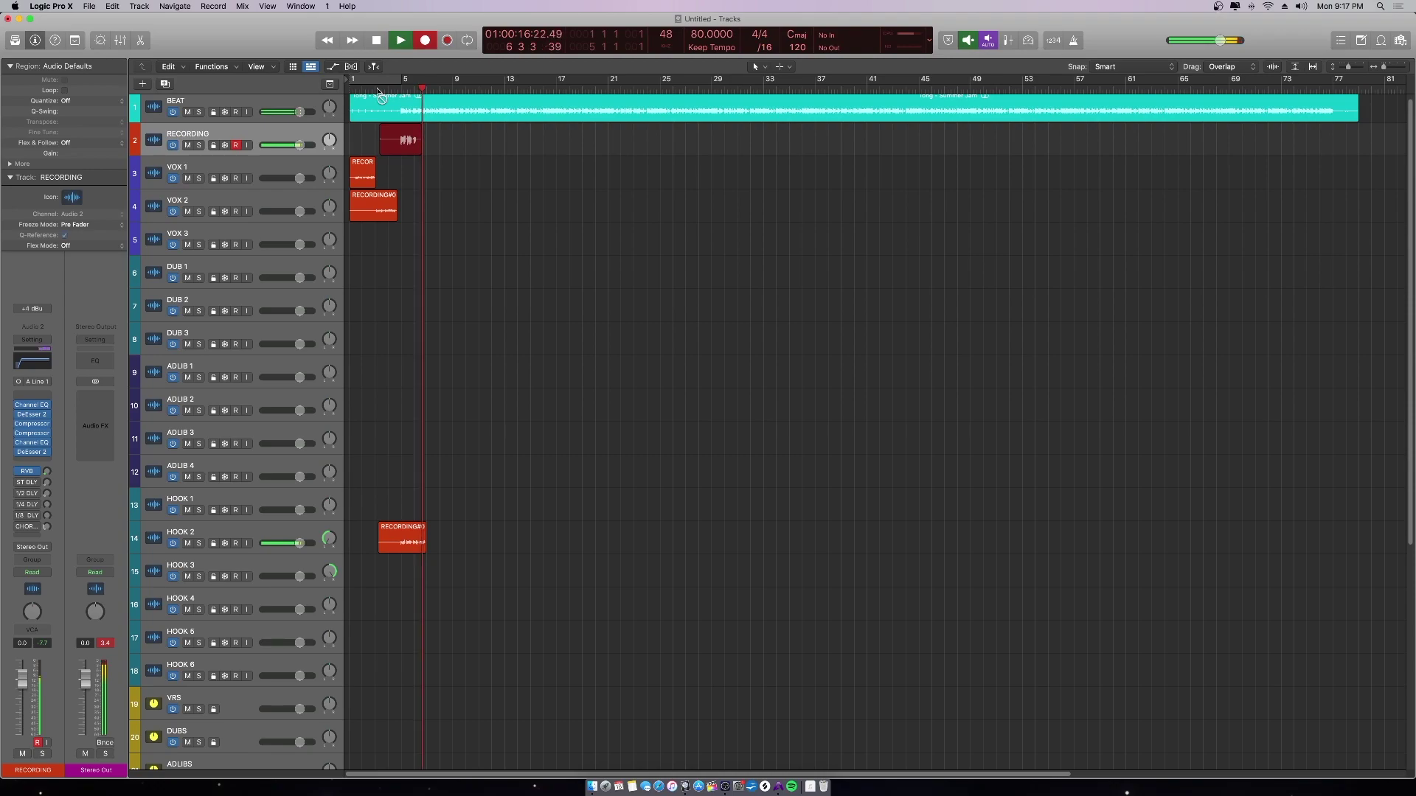
pyautogui.press('space')
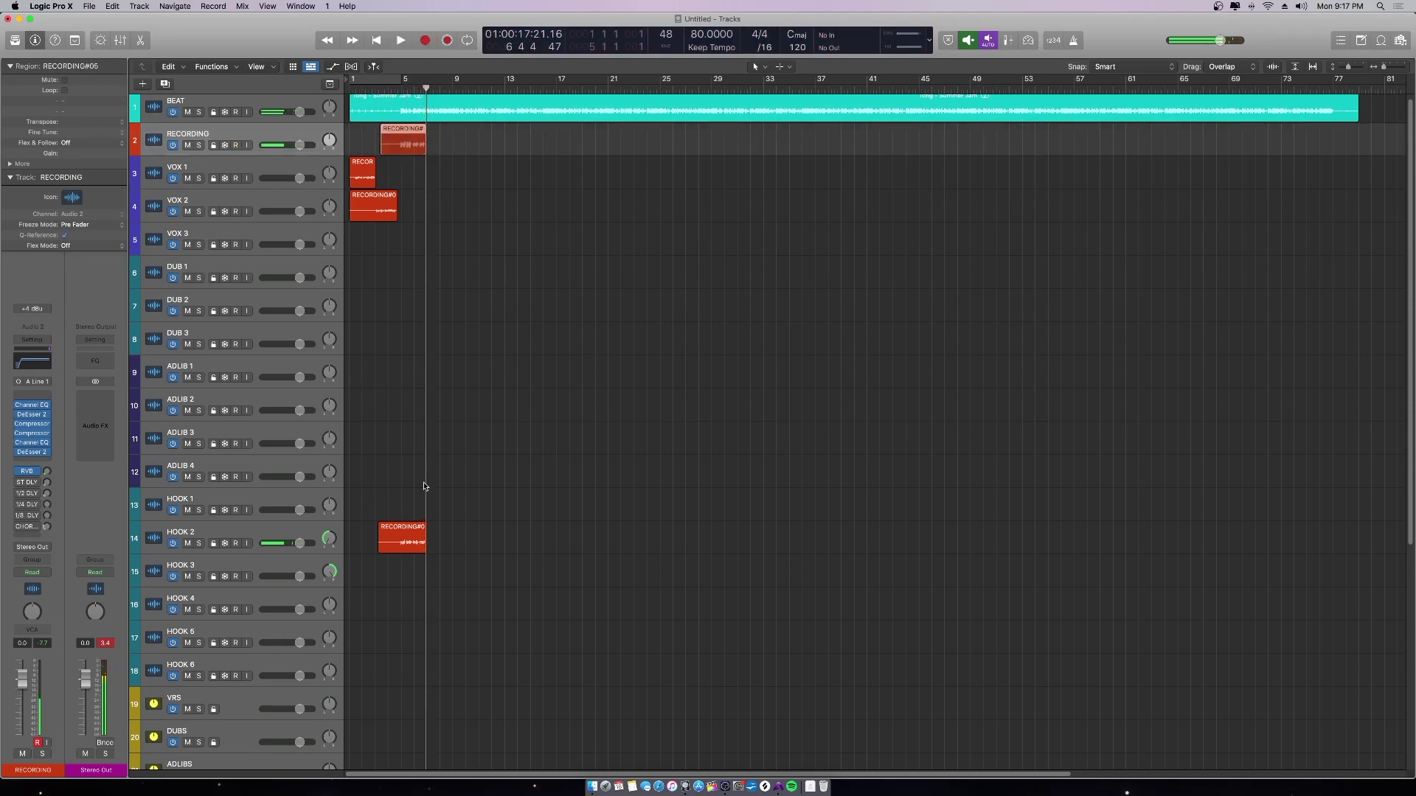
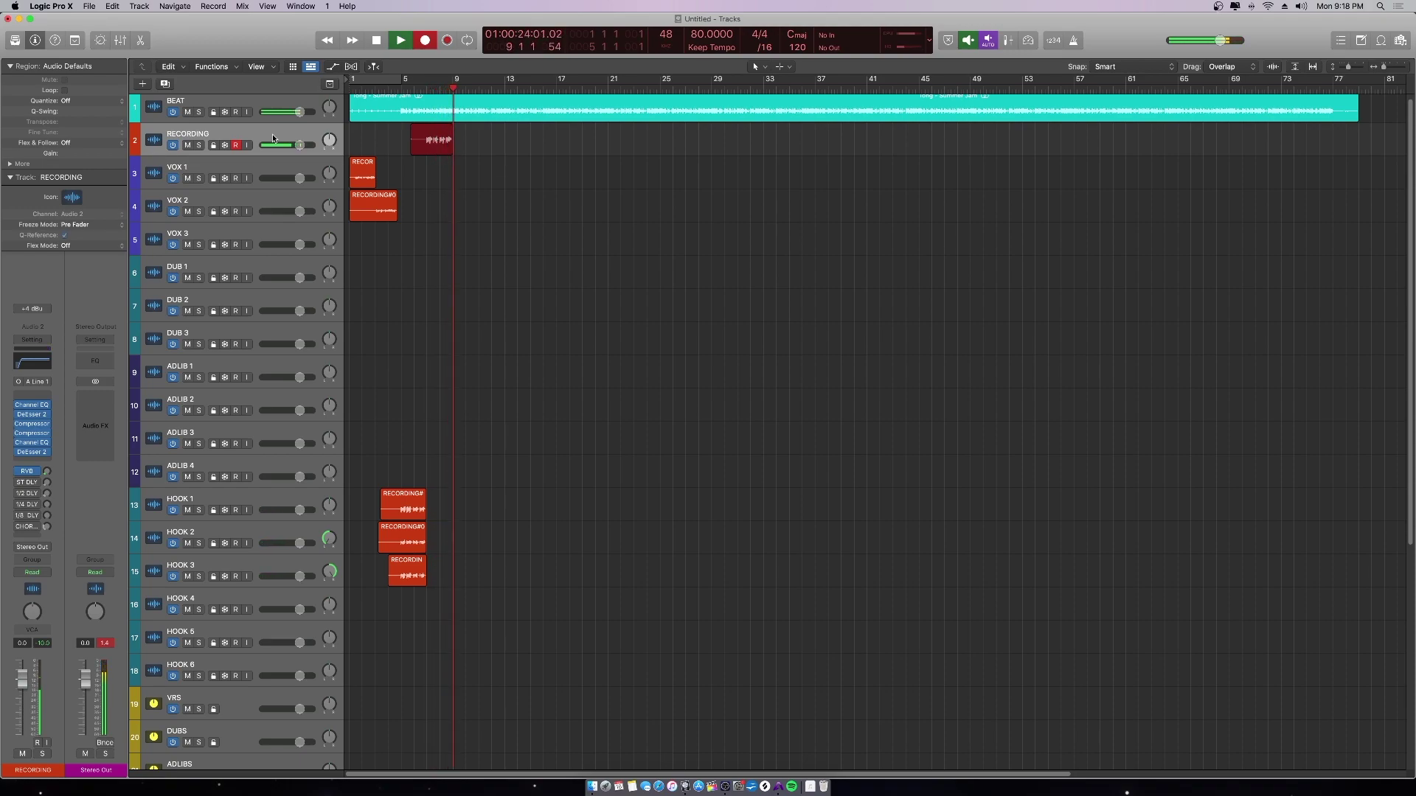
# Stop the running take at about bar 9 and move its region from RECORDING to the VOX 1 track.
pyautogui.press('space')
pyautogui.moveTo(436, 132); pyautogui.dragTo(430, 179)
# Place the playhead at bar 4 and record a further take on the RECORDING track, overlapping the later VOX 1 region.
pyautogui.click(425, 86)
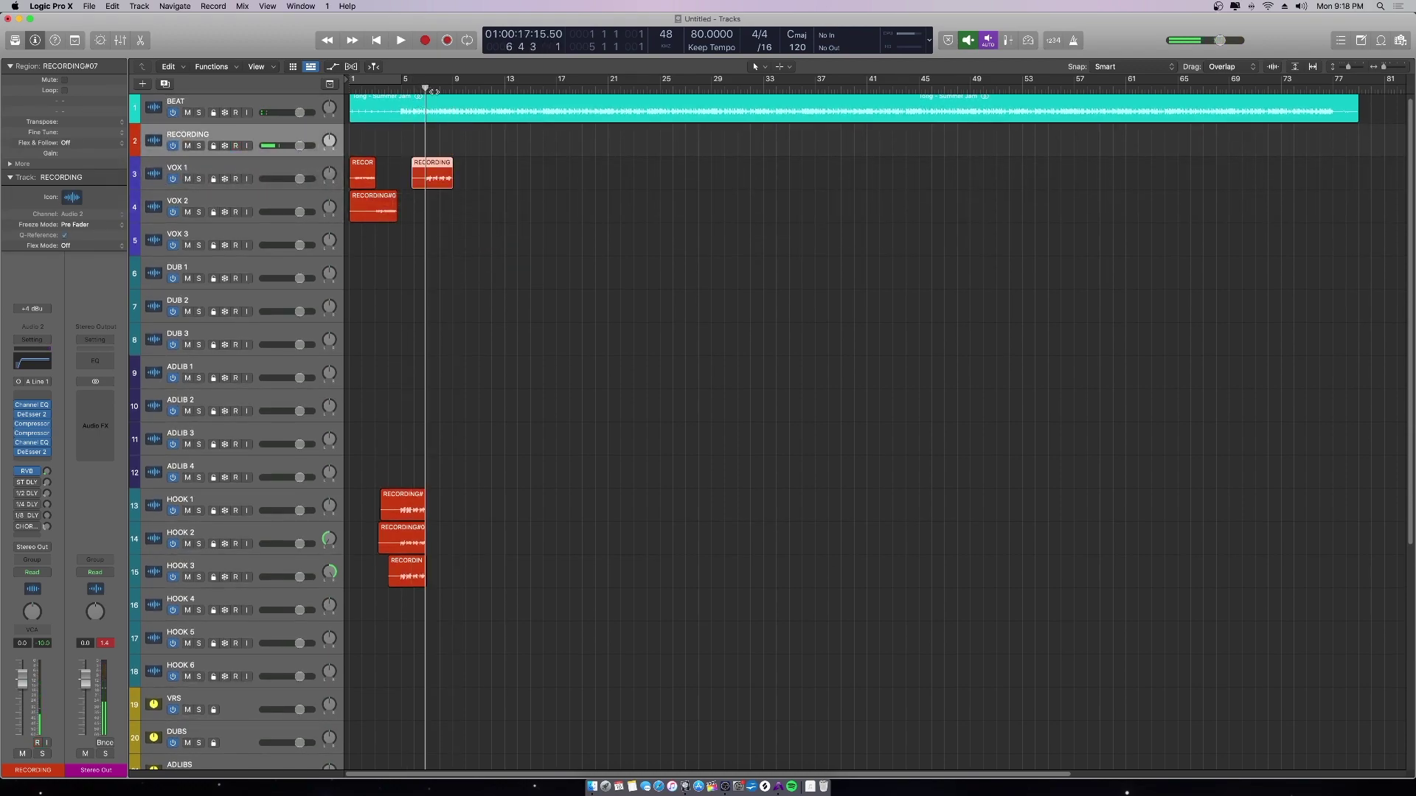
pyautogui.click(387, 87)
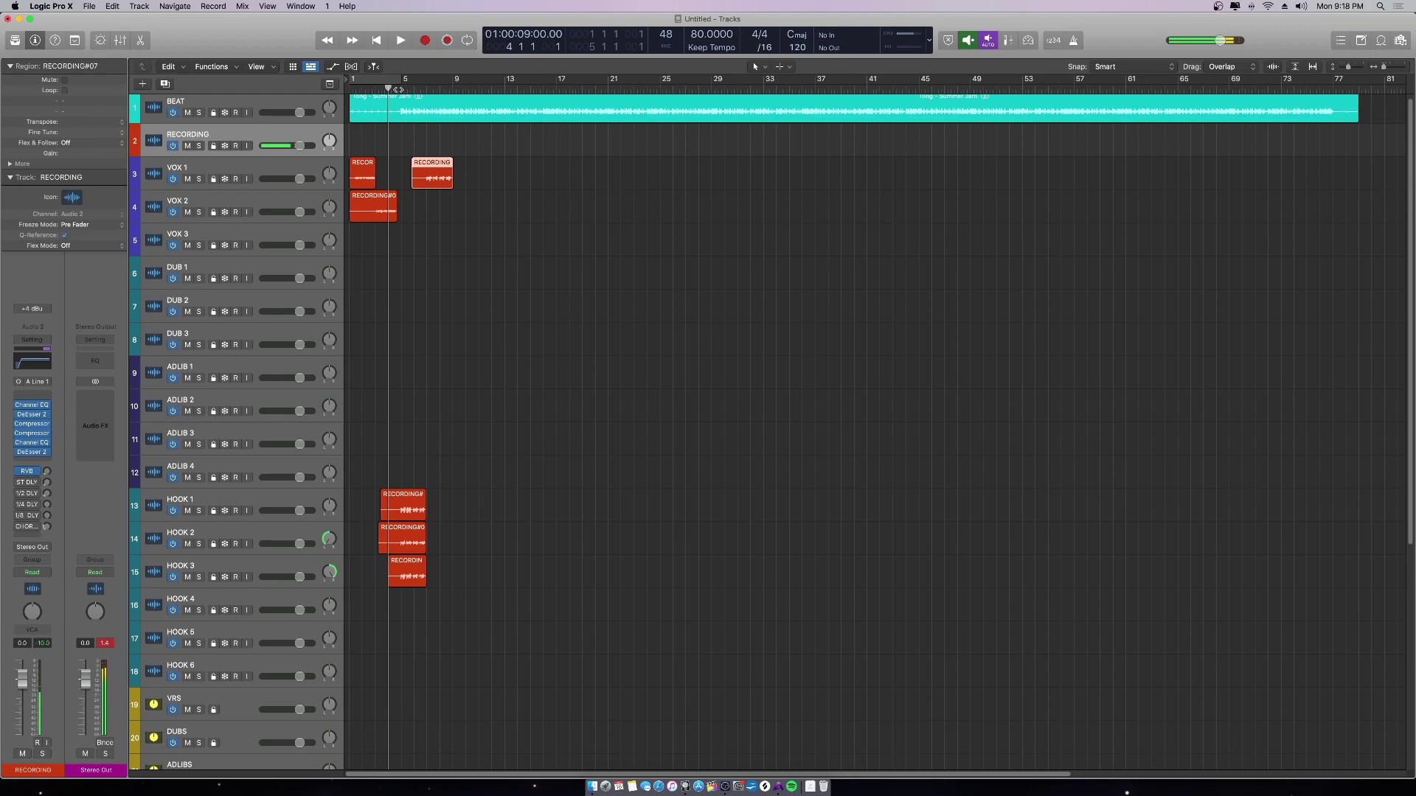
pyautogui.press('r')
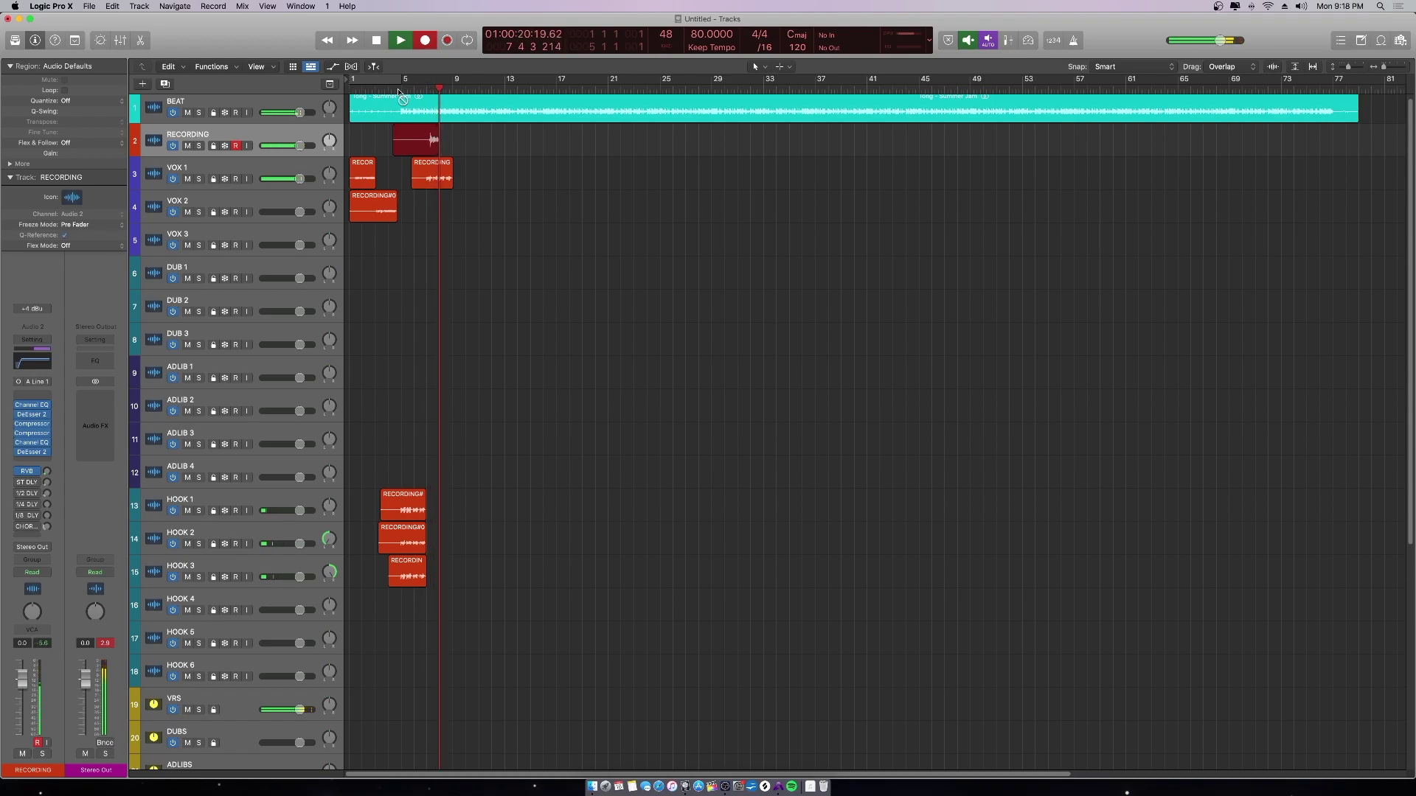
pyautogui.press('space')
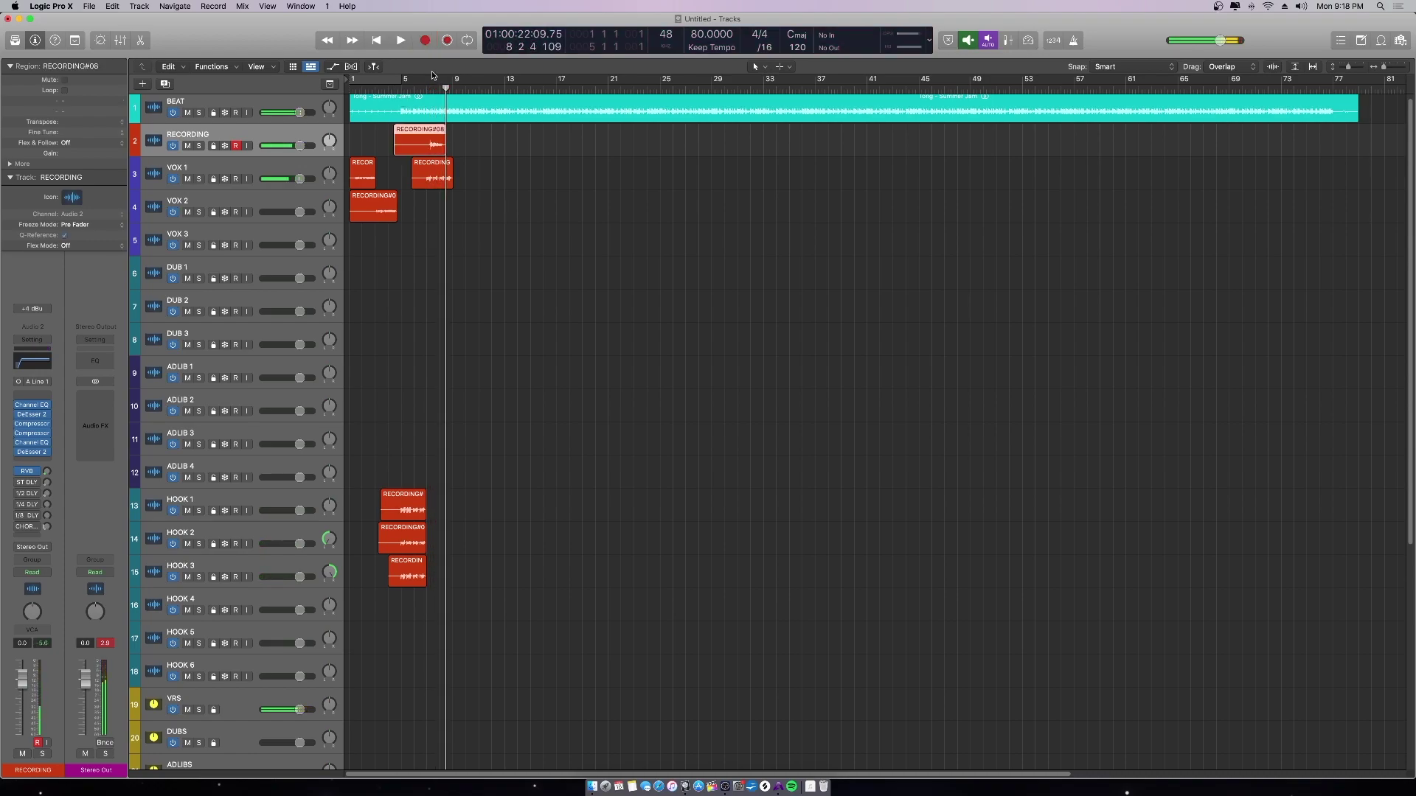
# Switch to Apogee Maestro 2 to view the interface's mixer levels.
pyautogui.hotkey('ctrl', 'Up')
pyautogui.click(415, 145)
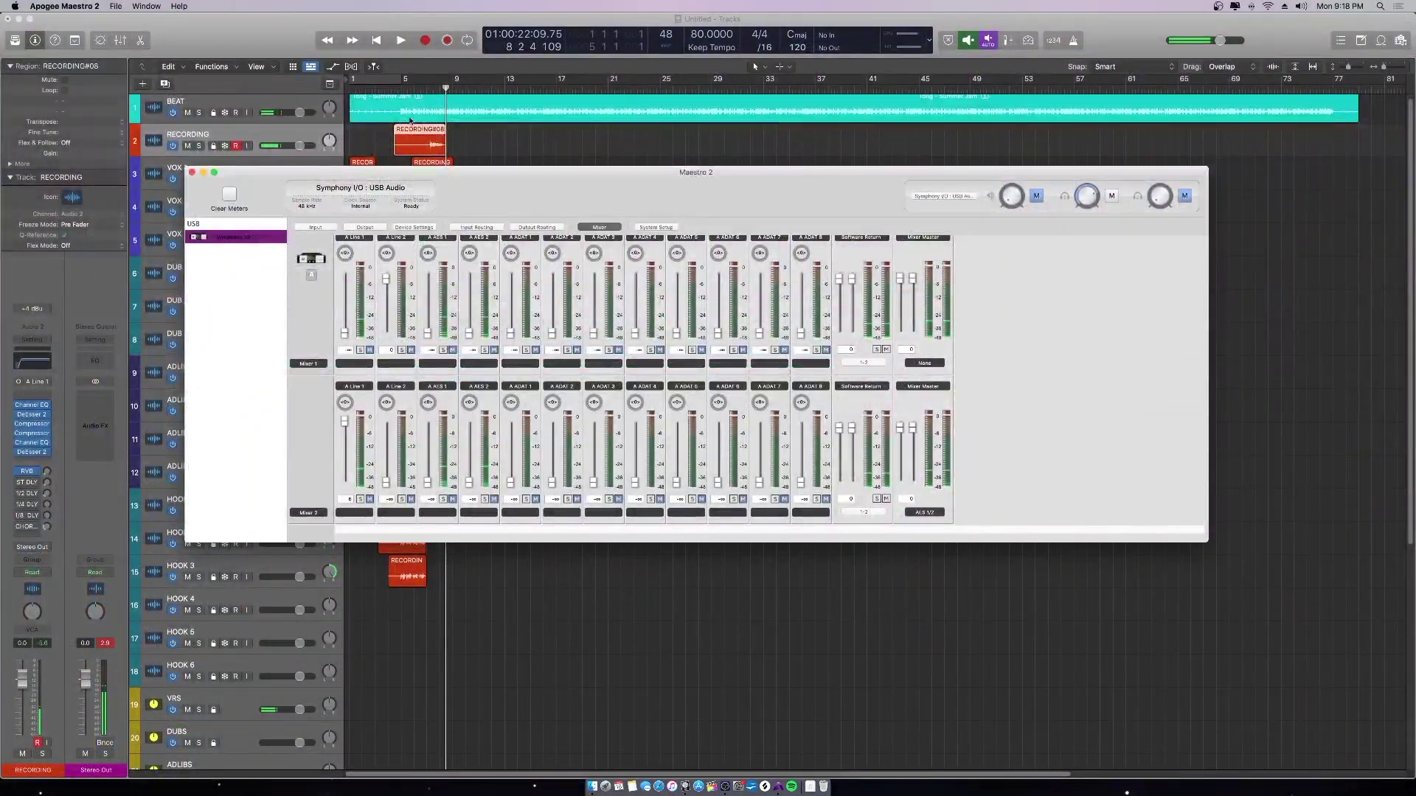
# In Logic Pro X, move the latest take from RECORDING to ADLIB 1 and play it back from about bar 6 with the ADLIBS bus selected.
pyautogui.moveTo(414, 145); pyautogui.dragTo(426, 383)
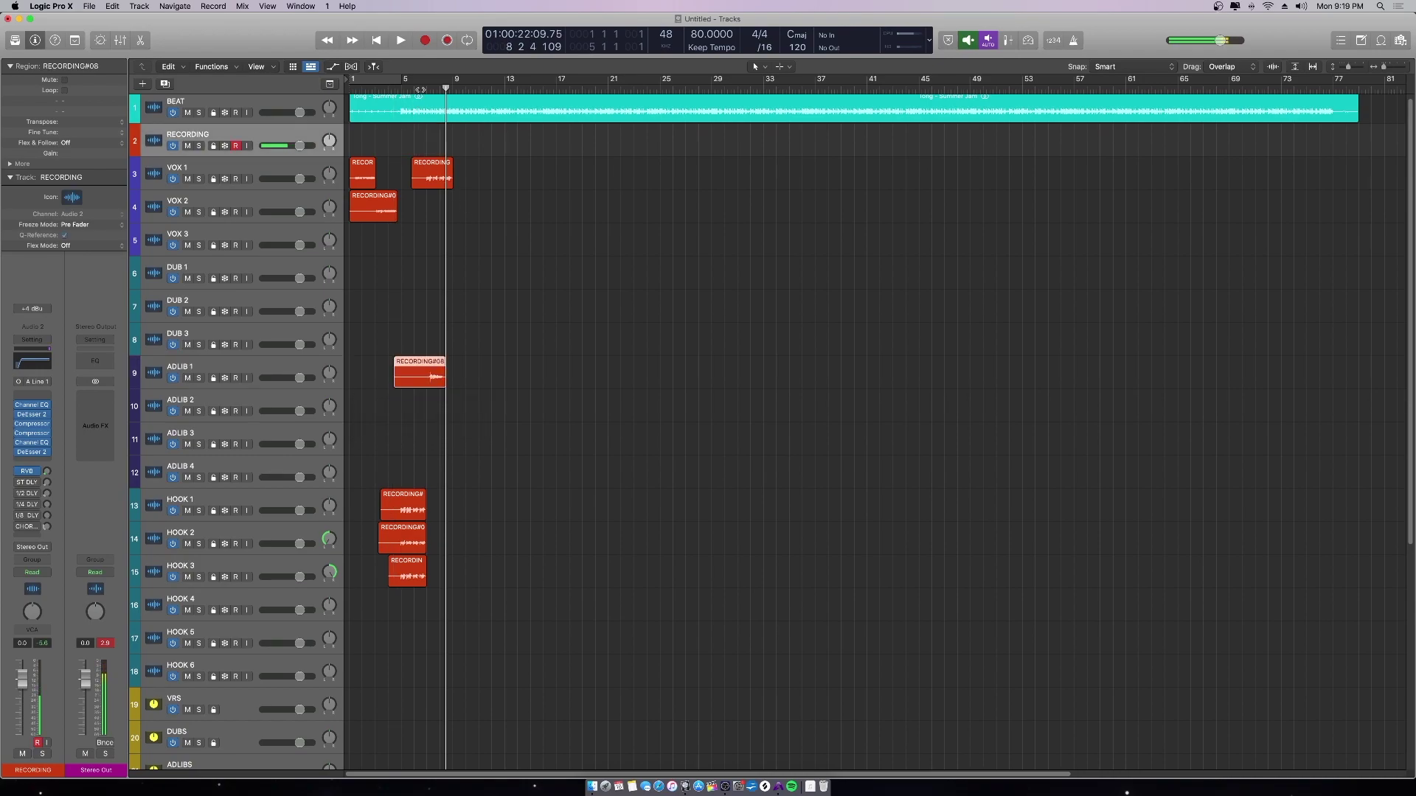
pyautogui.click(420, 90)
pyautogui.press('space')
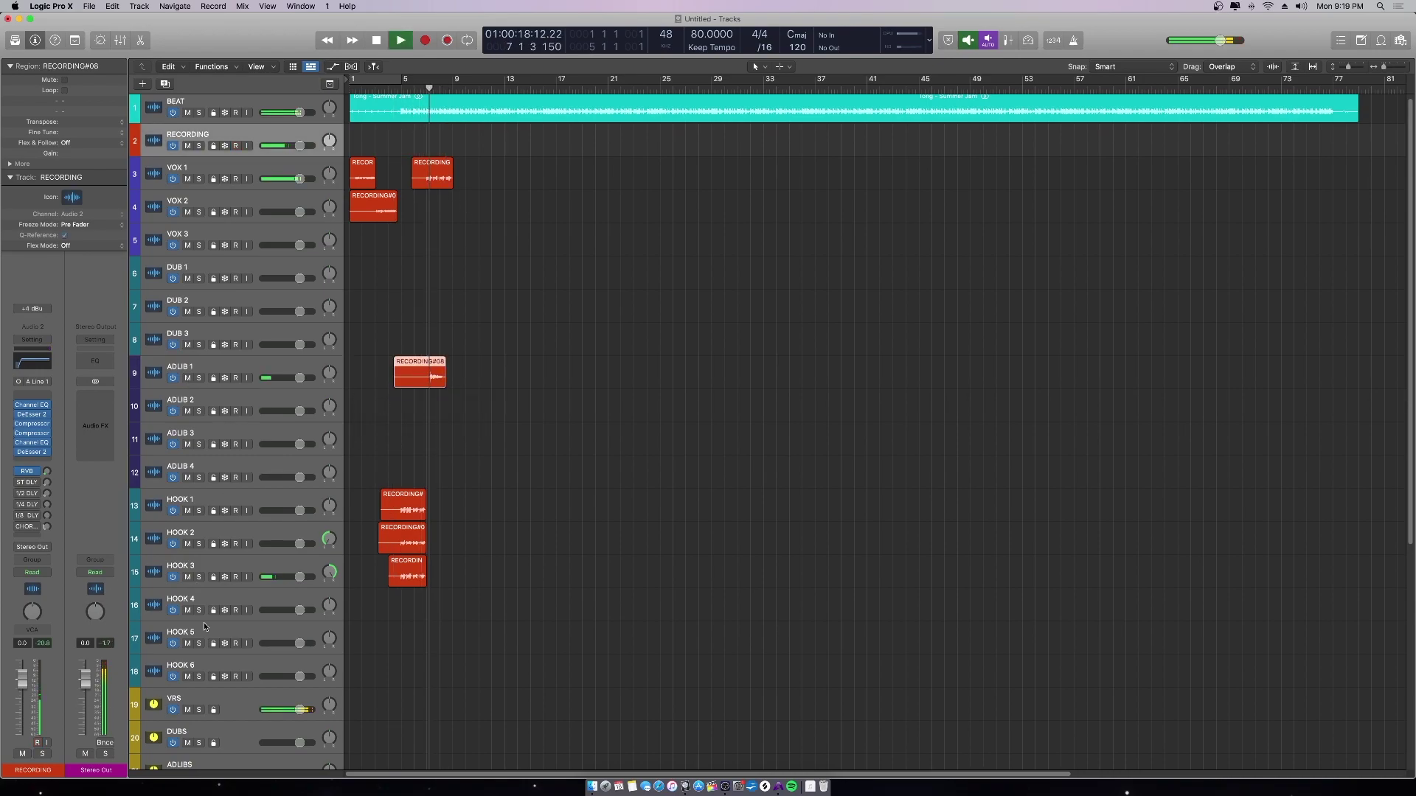
pyautogui.scroll(-1, 229, 649)
pyautogui.click(214, 728)
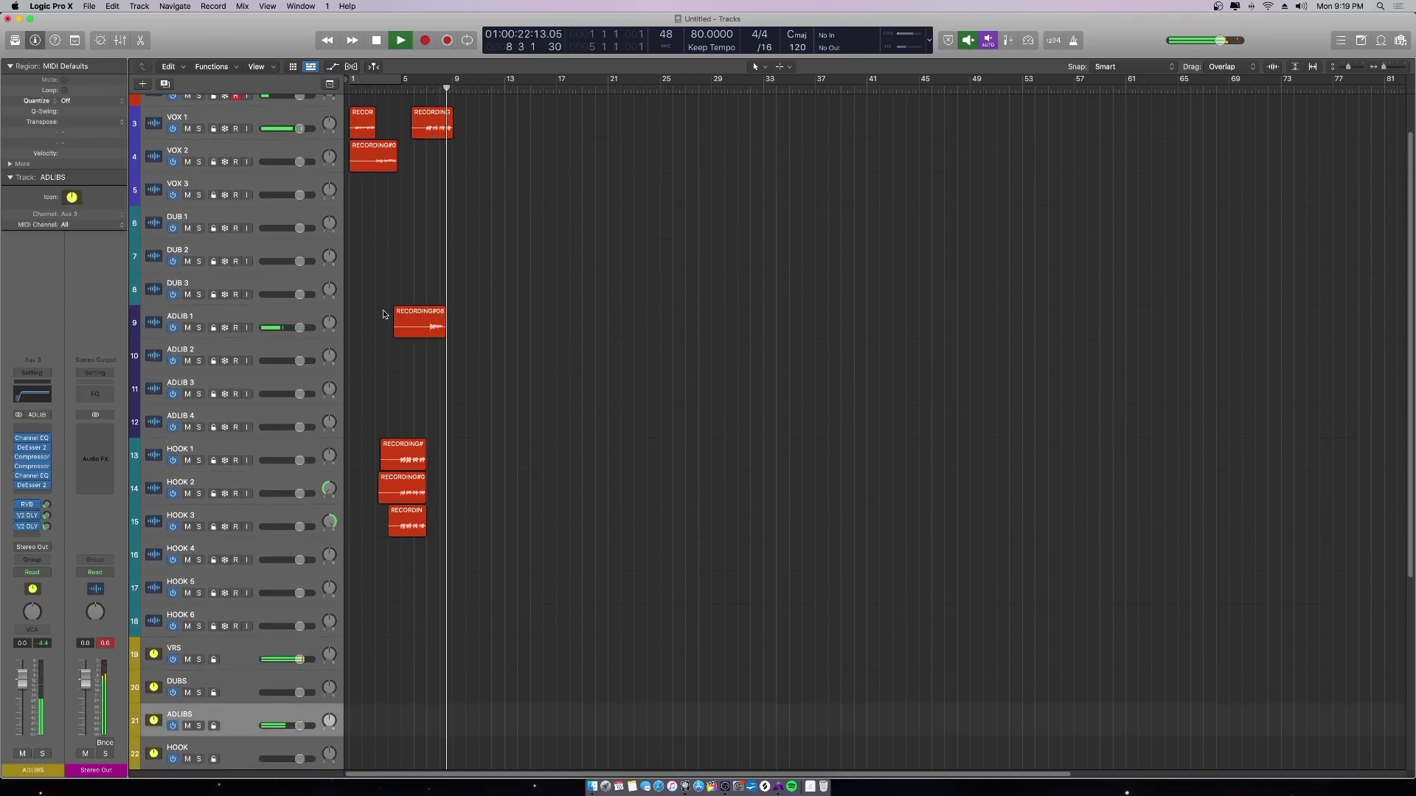
pyautogui.press('space')
# Set the snap behaviour so that regions snap to relative value.
pyautogui.scroll(1, 472, 230)
pyautogui.scroll(1, 467, 204)
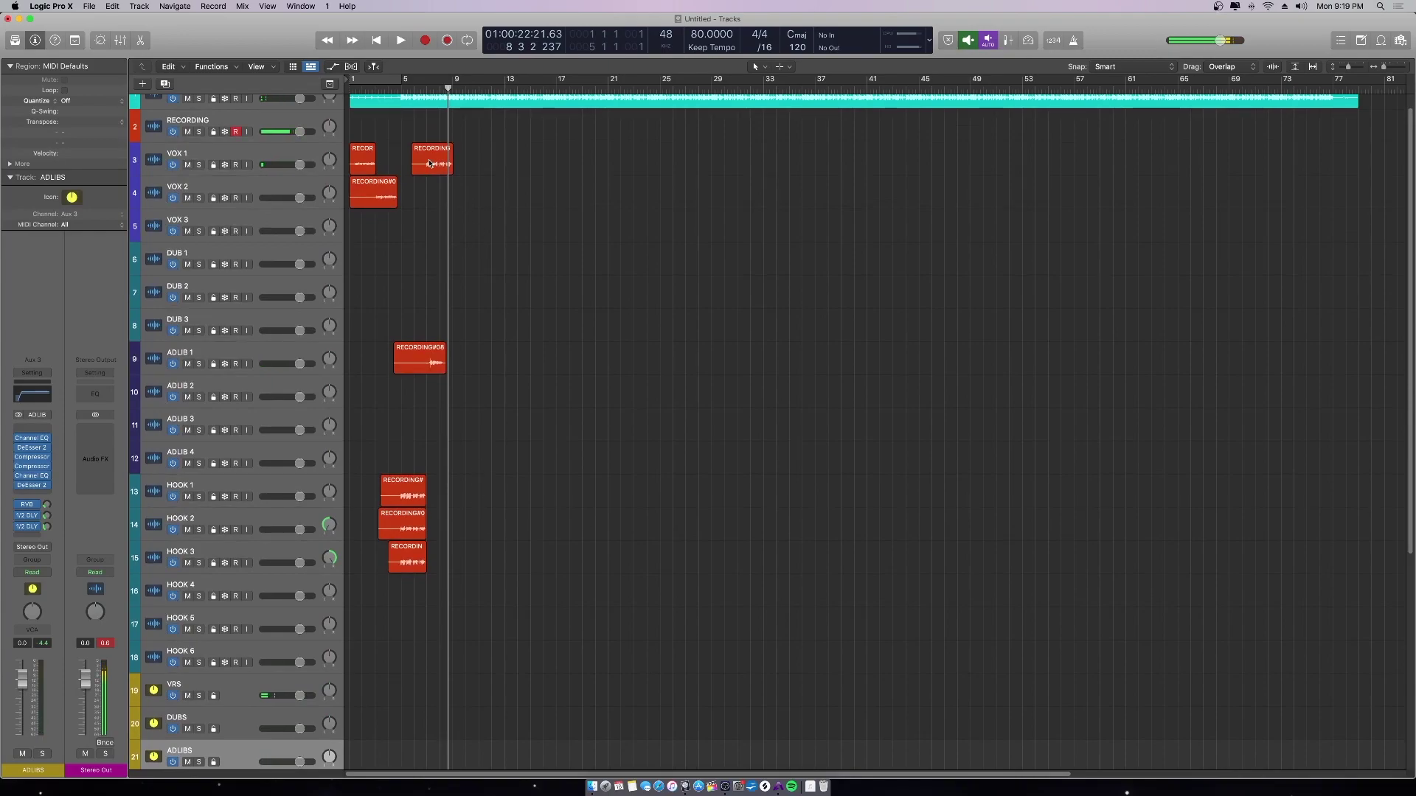
pyautogui.click(1114, 66)
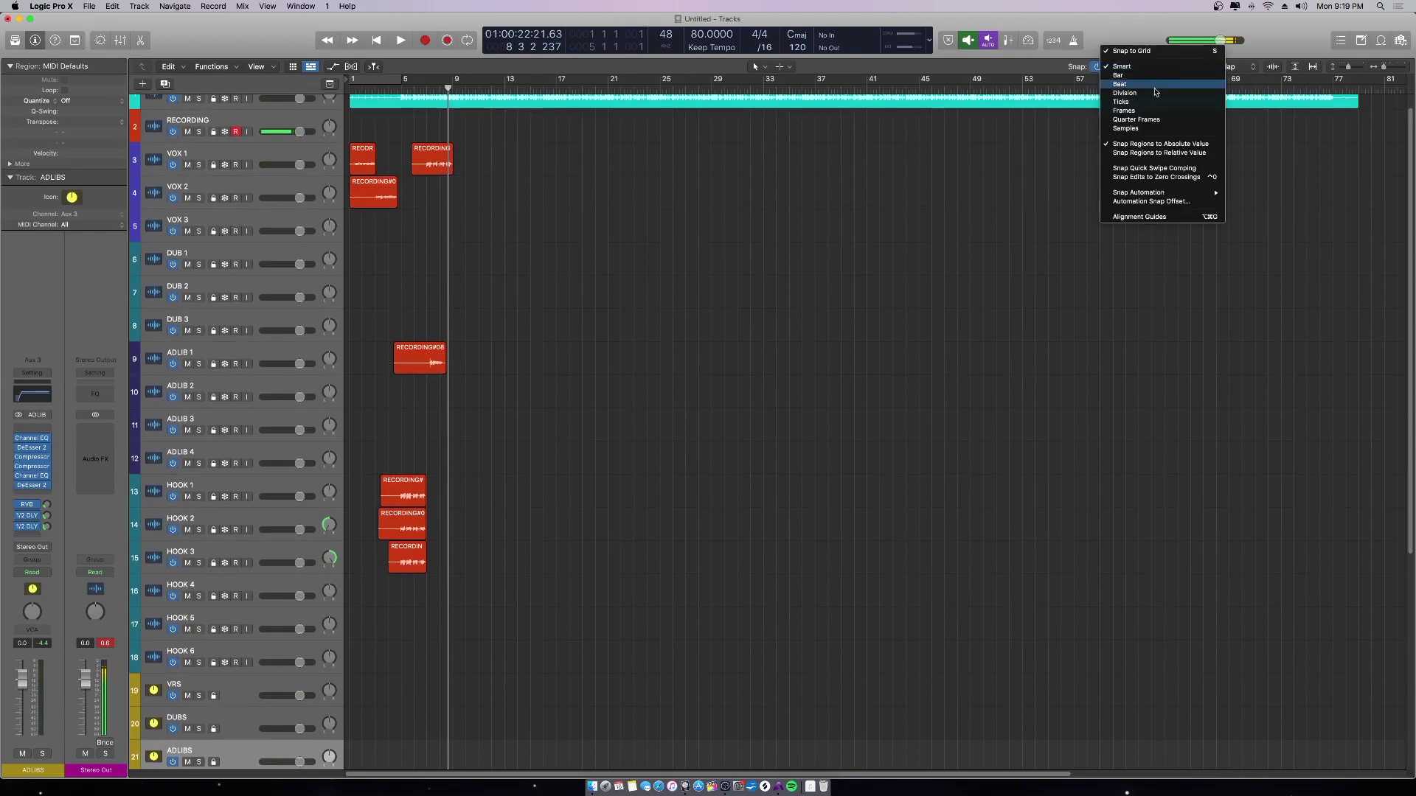
pyautogui.click(1160, 153)
# Copy the three regions on HOOK 1, HOOK 2 and HOOK 3 four bars later on the same tracks and play the copies back.
pyautogui.moveTo(492, 455); pyautogui.dragTo(345, 659)
pyautogui.click(1138, 67)
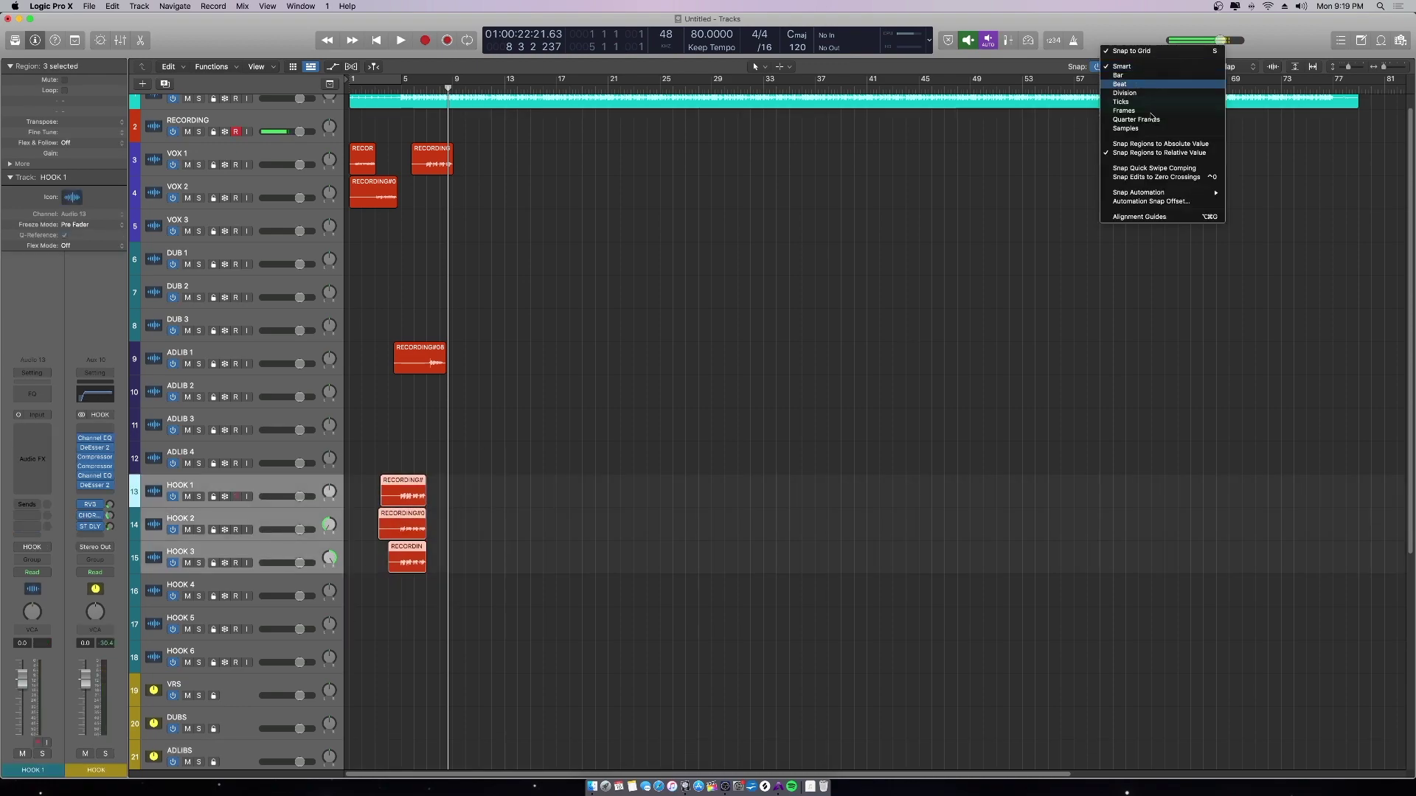
pyautogui.click(460, 493)
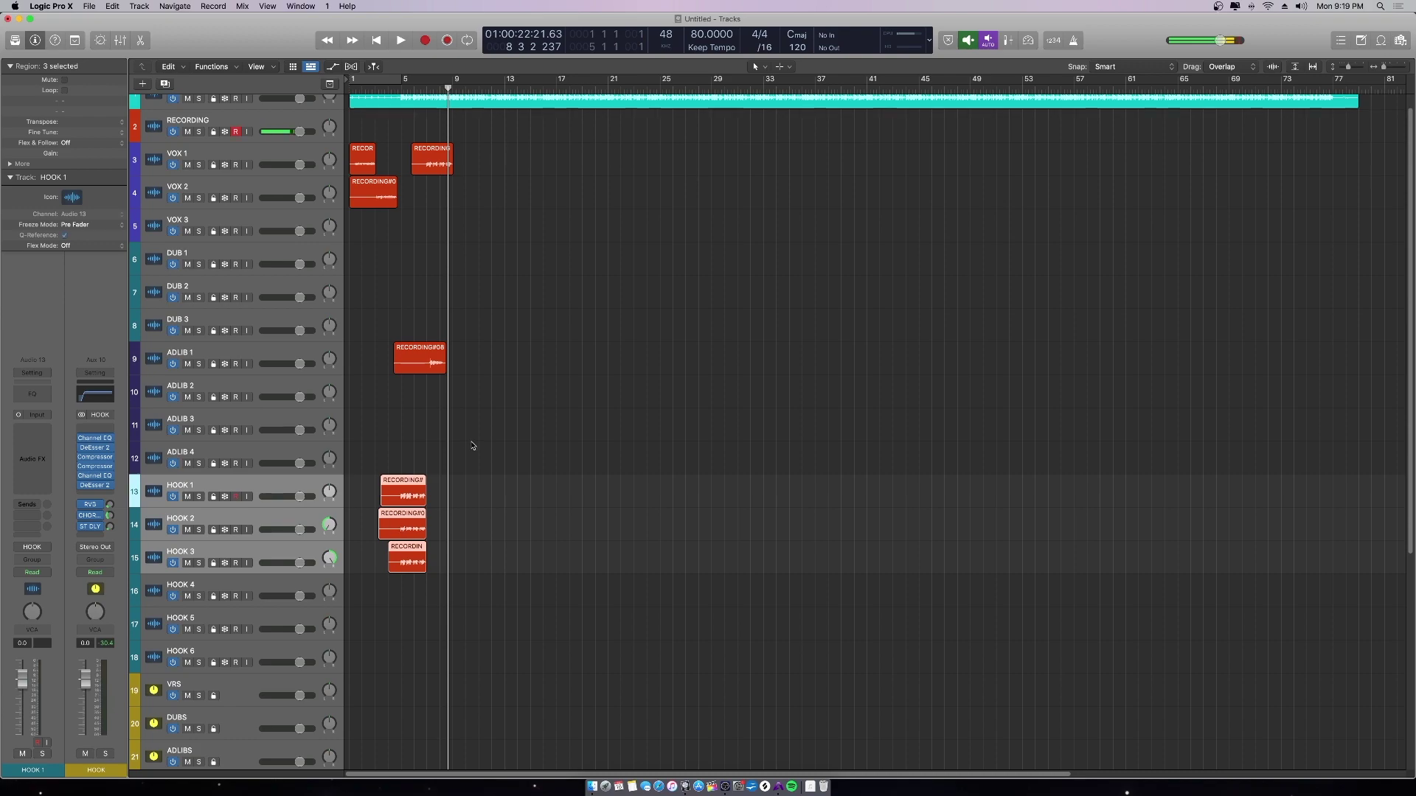
pyautogui.moveTo(473, 446); pyautogui.dragTo(345, 636)
pyautogui.moveTo(396, 534); pyautogui.dragTo(442, 533)
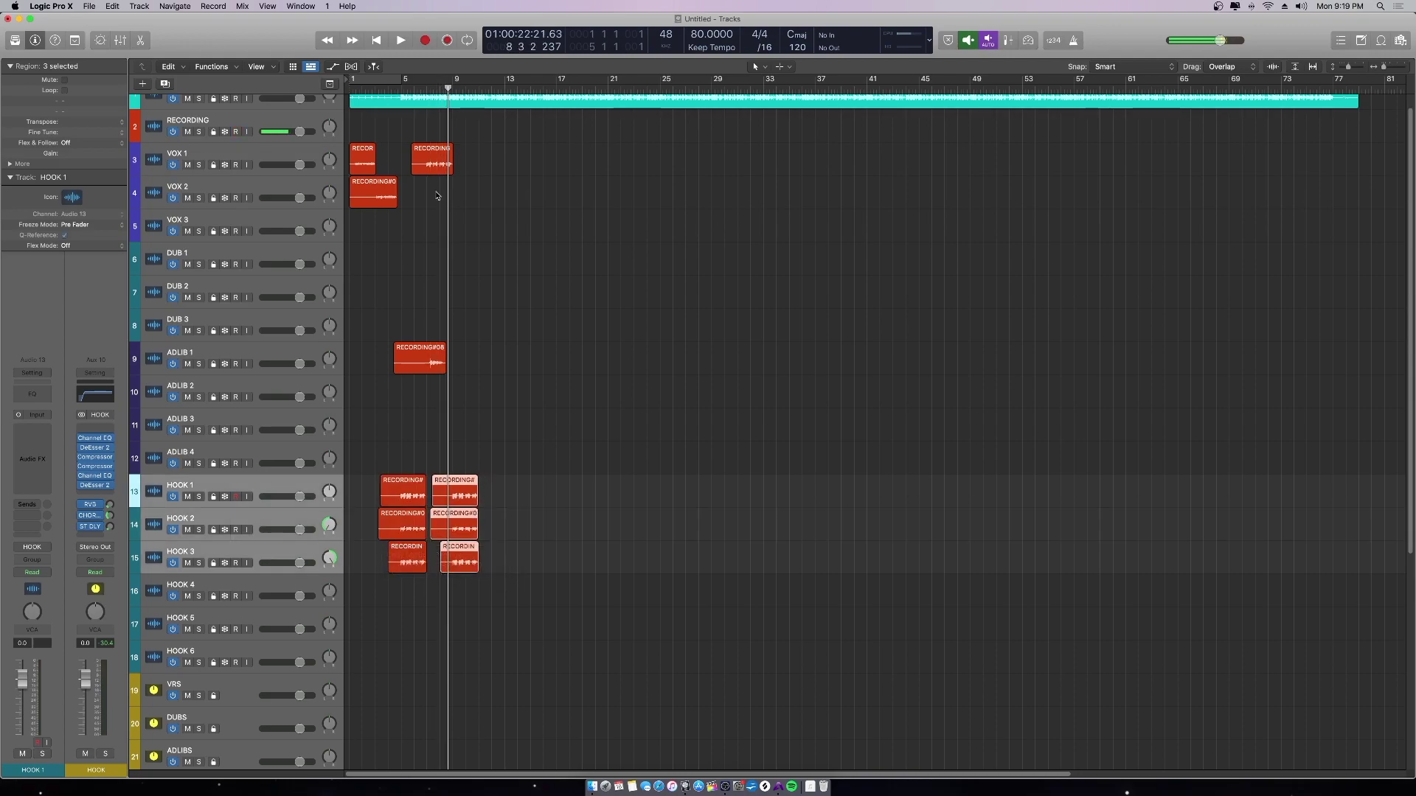
pyautogui.doubleClick(436, 87)
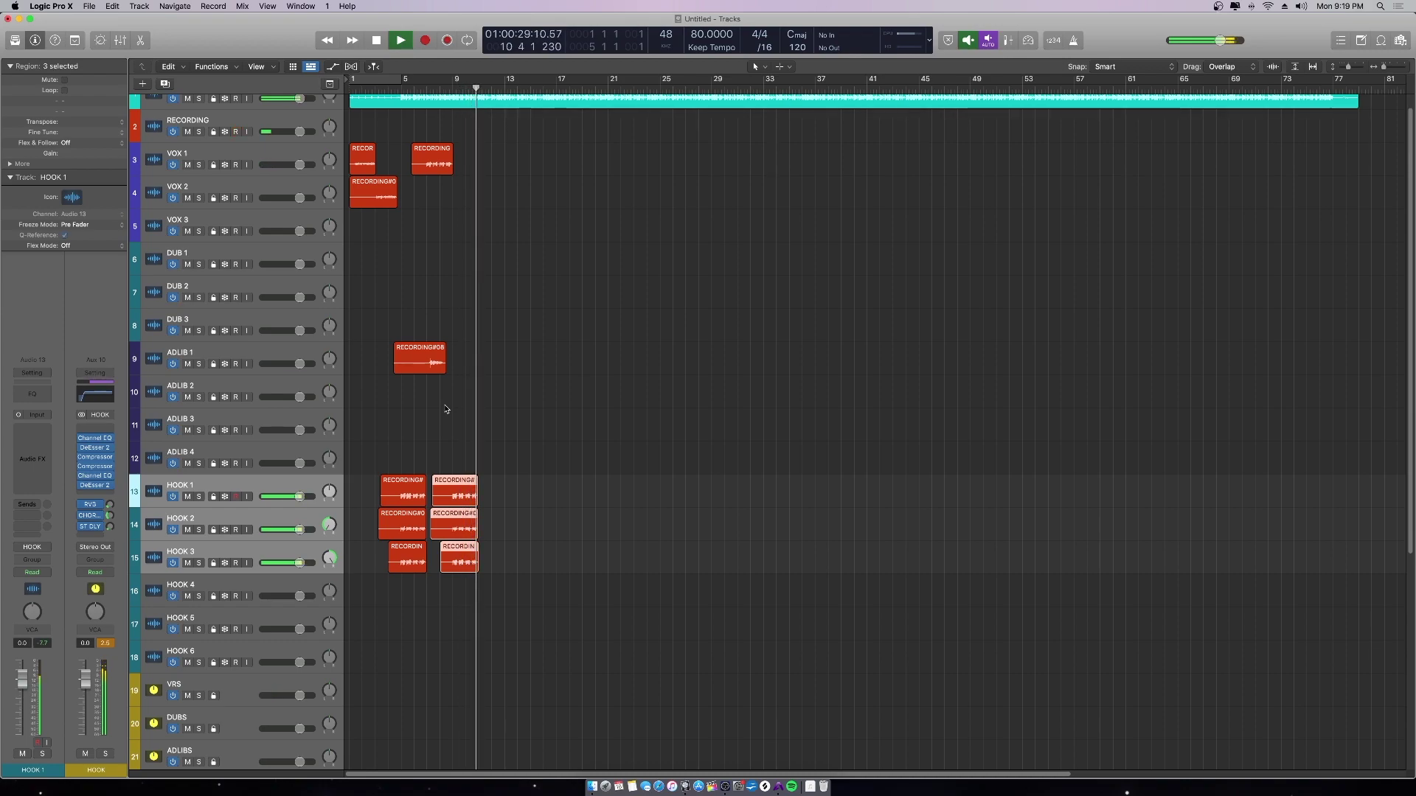
pyautogui.press('space')
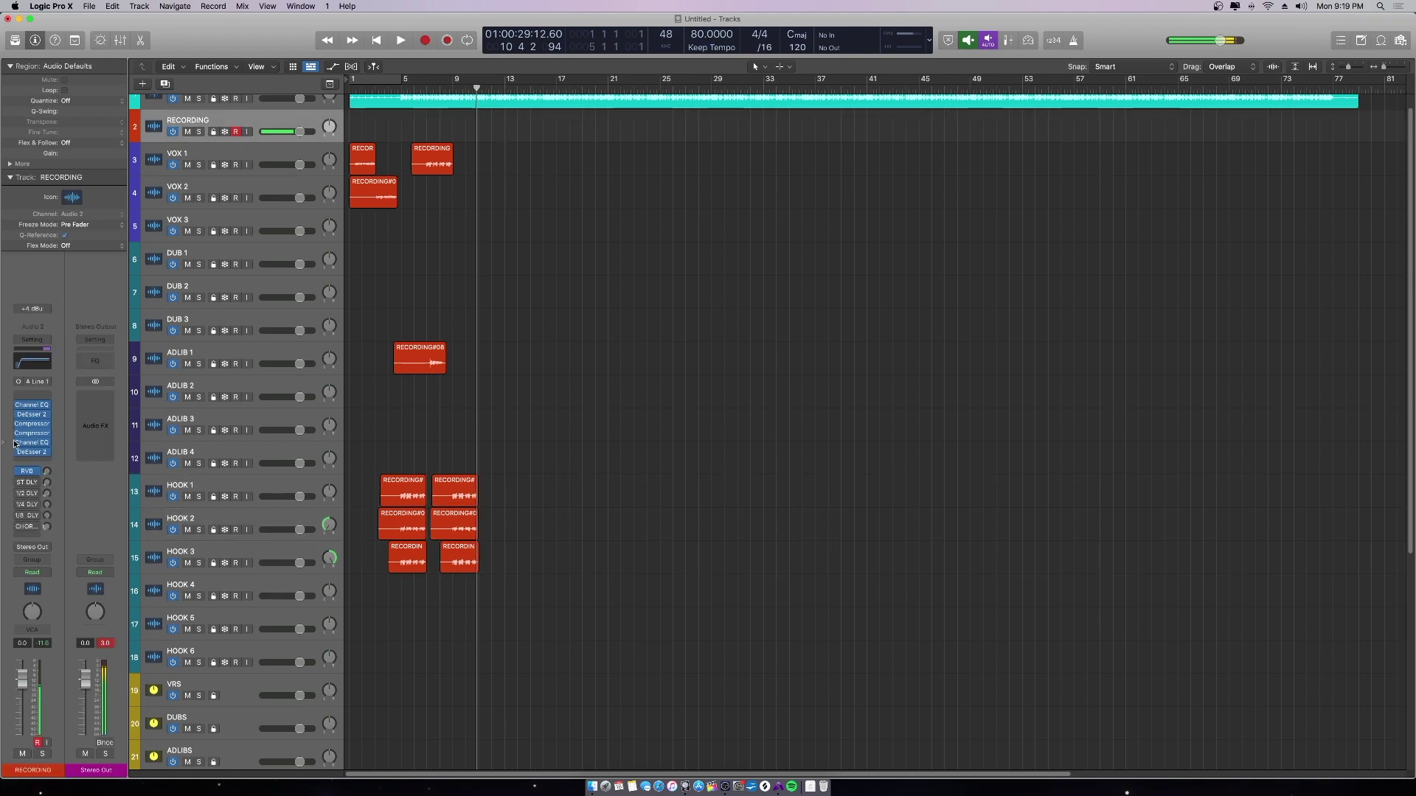
# Examine the Channel EQ, DeEsser 2 and both Compressor plug-ins on the RECORDING track, and hide their windows.
pyautogui.click(31, 415)
pyautogui.click(31, 416)
pyautogui.click(32, 415)
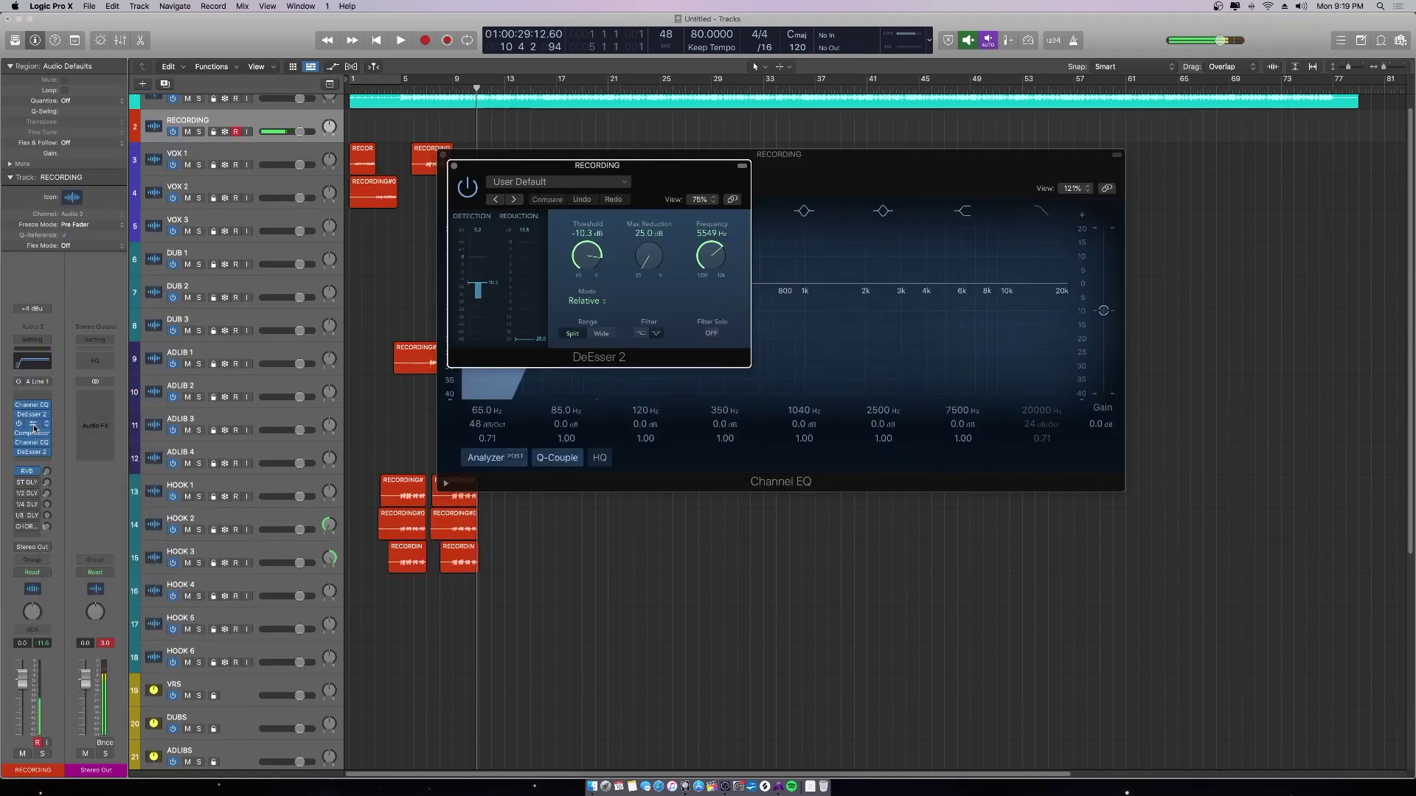
pyautogui.click(33, 425)
pyautogui.click(32, 434)
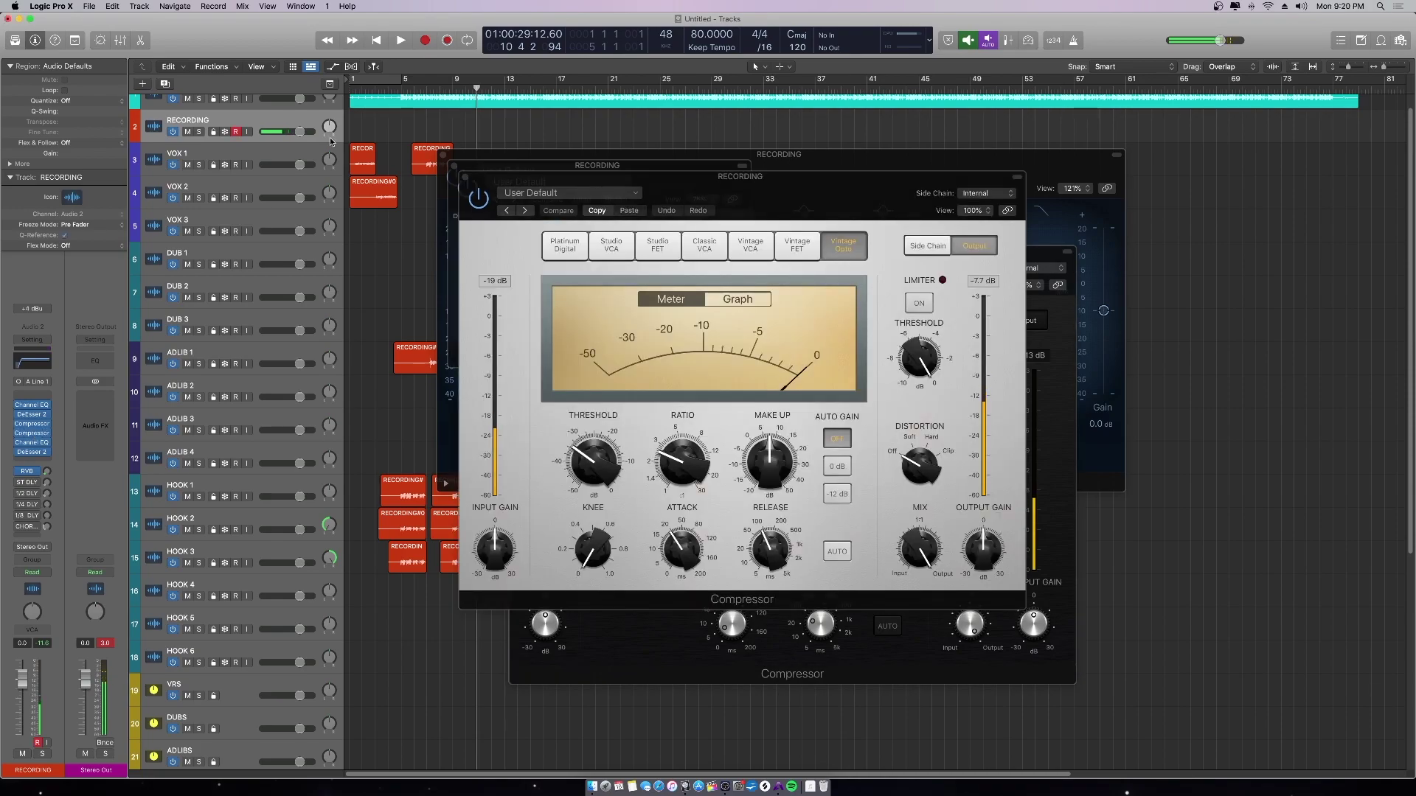
pyautogui.press('v')
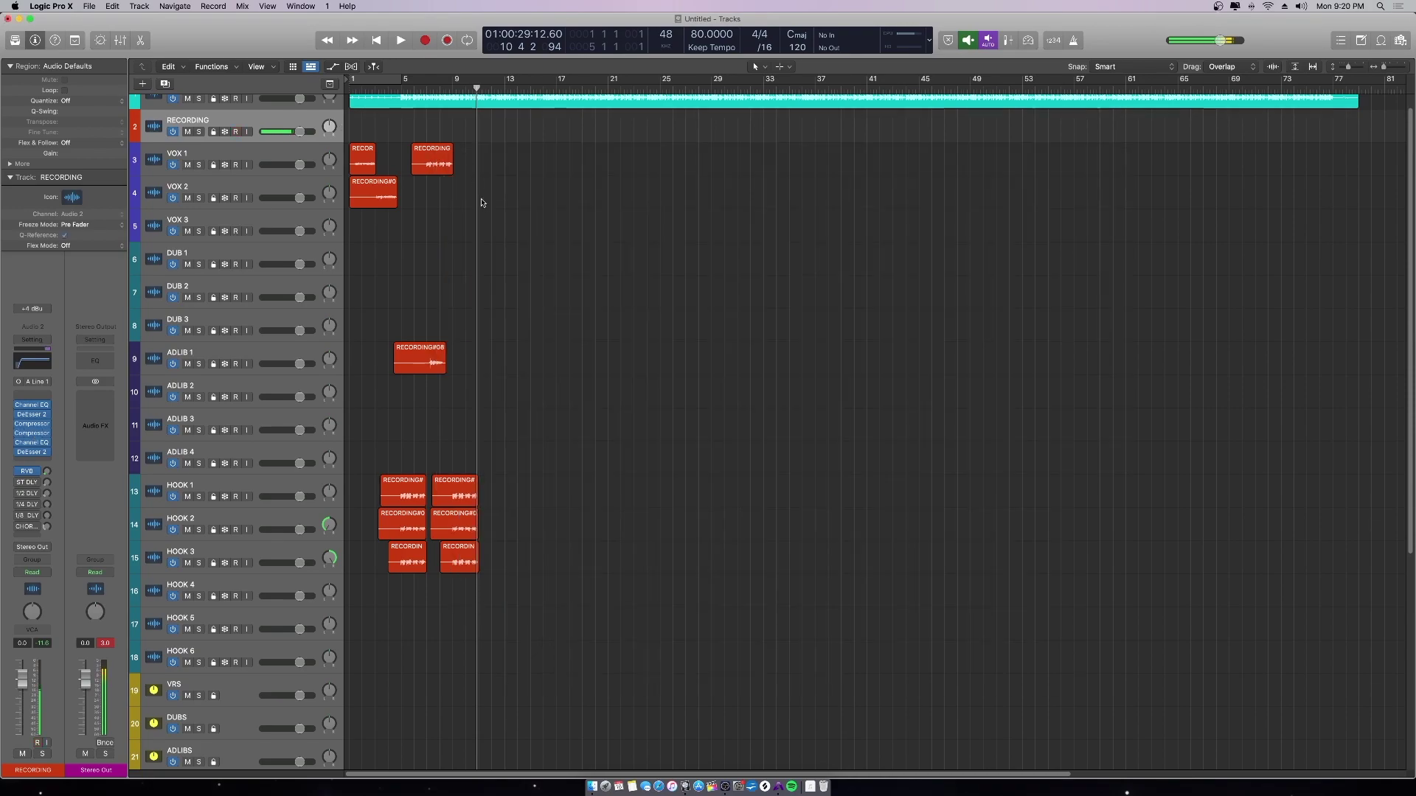
pyautogui.scroll(1, 481, 254)
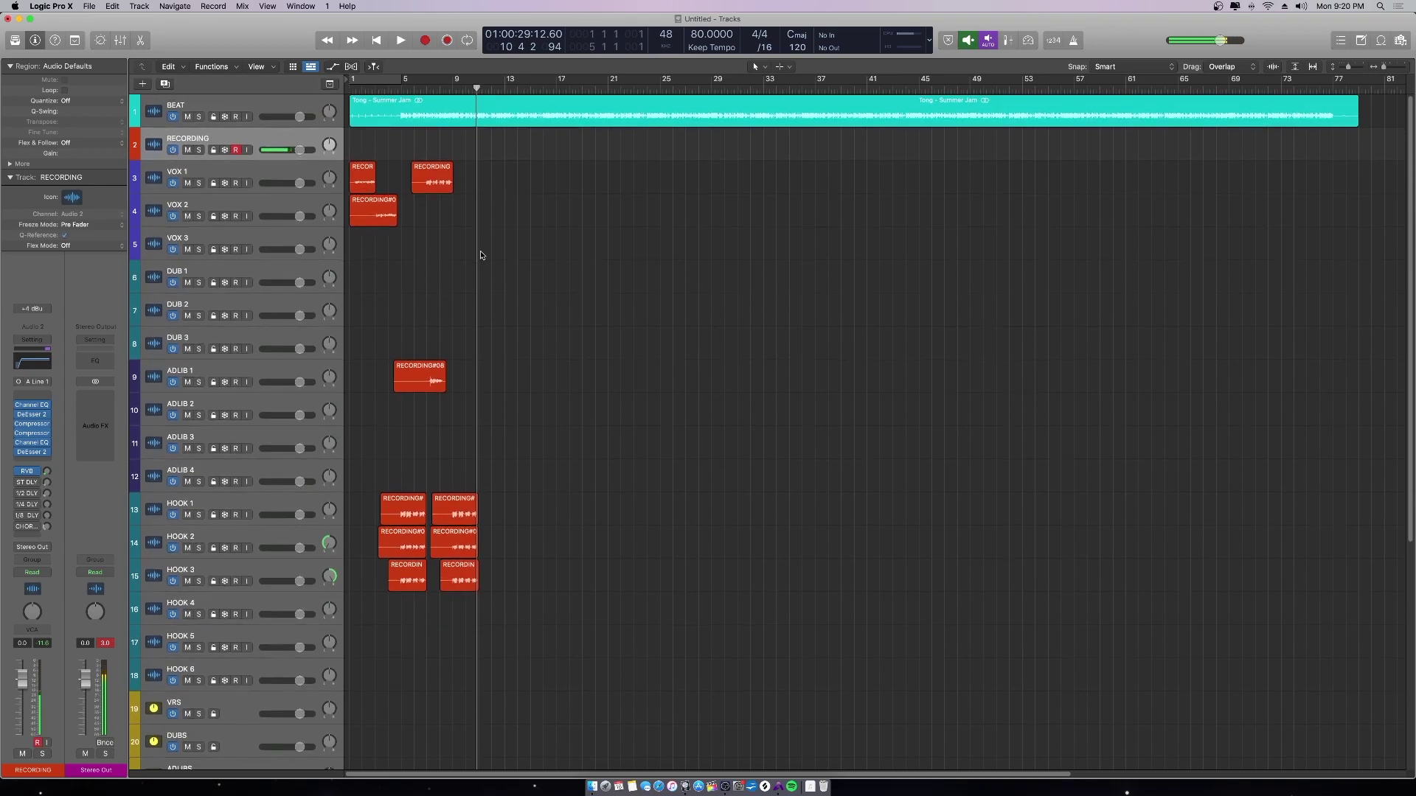